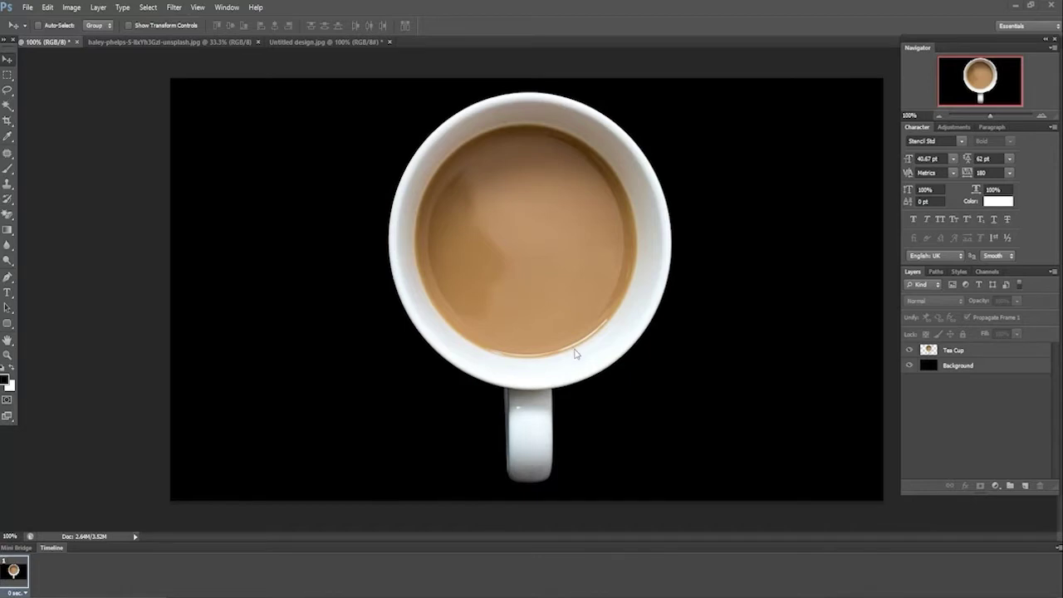
pyautogui.click(154, 42)
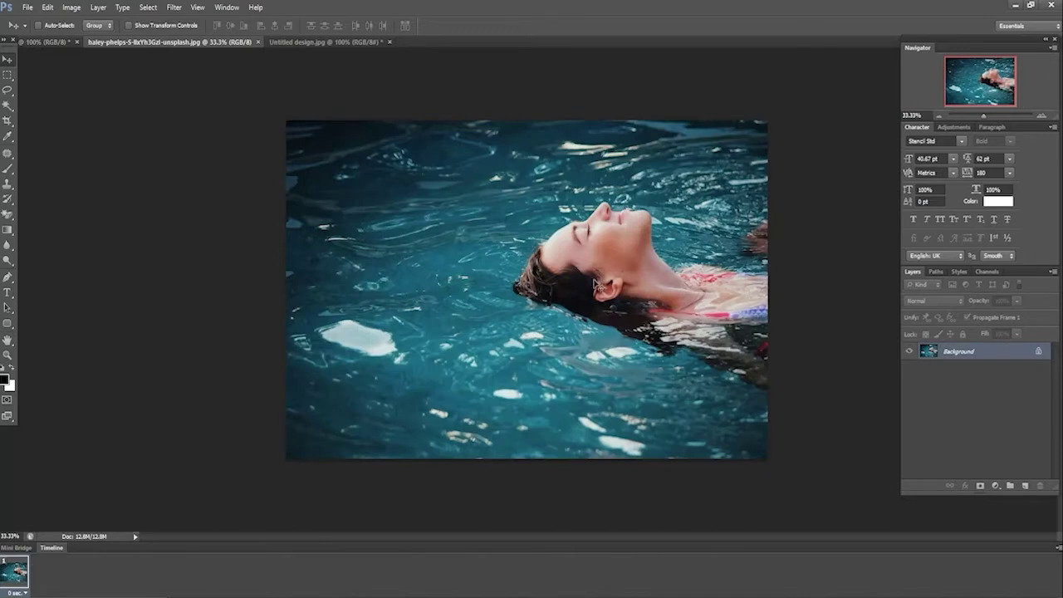
pyautogui.click(378, 43)
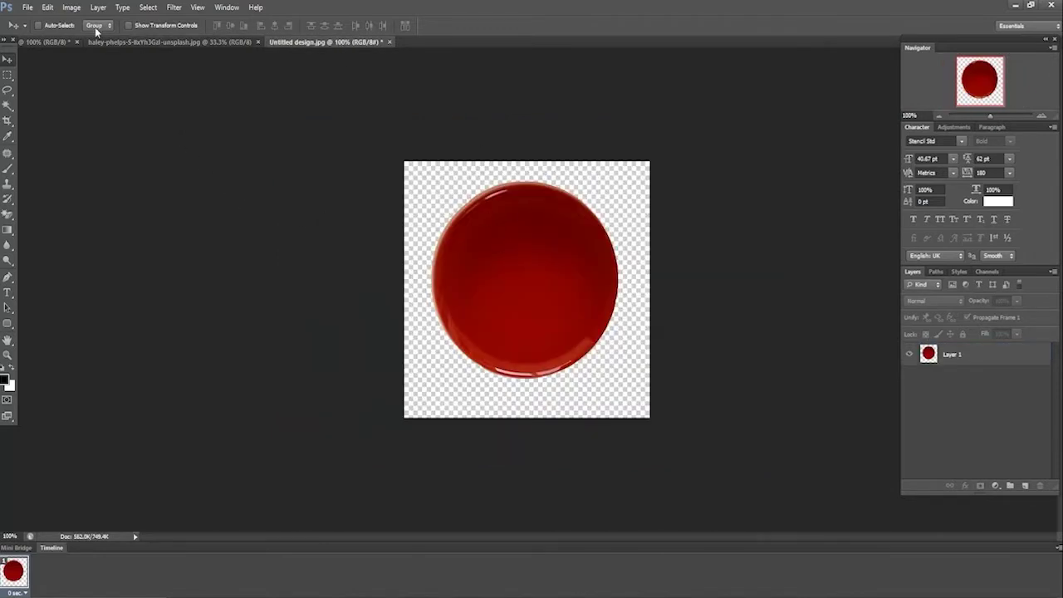
pyautogui.hotkey('ctrl', 'Tab')
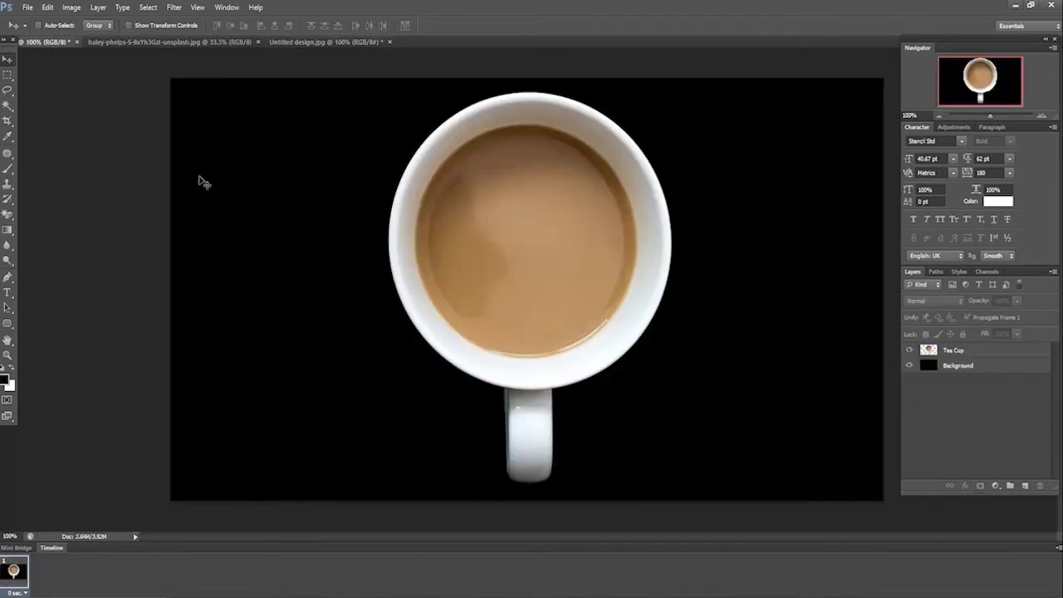
# Duplicate the background layer of the swimming woman photo and rename the copy Swimmer
pyautogui.click(166, 42)
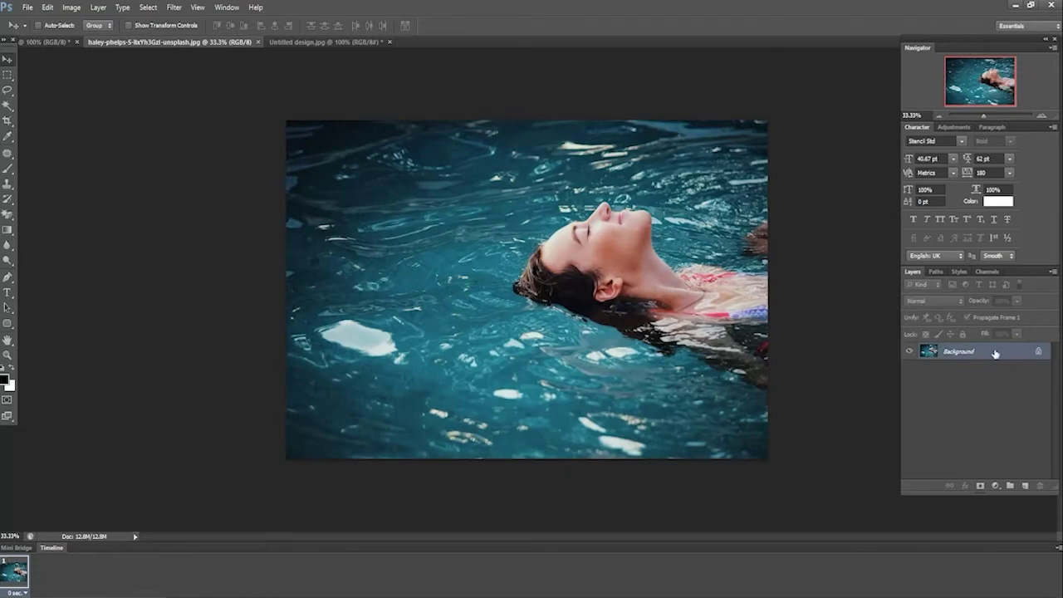
pyautogui.moveTo(995, 352); pyautogui.dragTo(1024, 485)
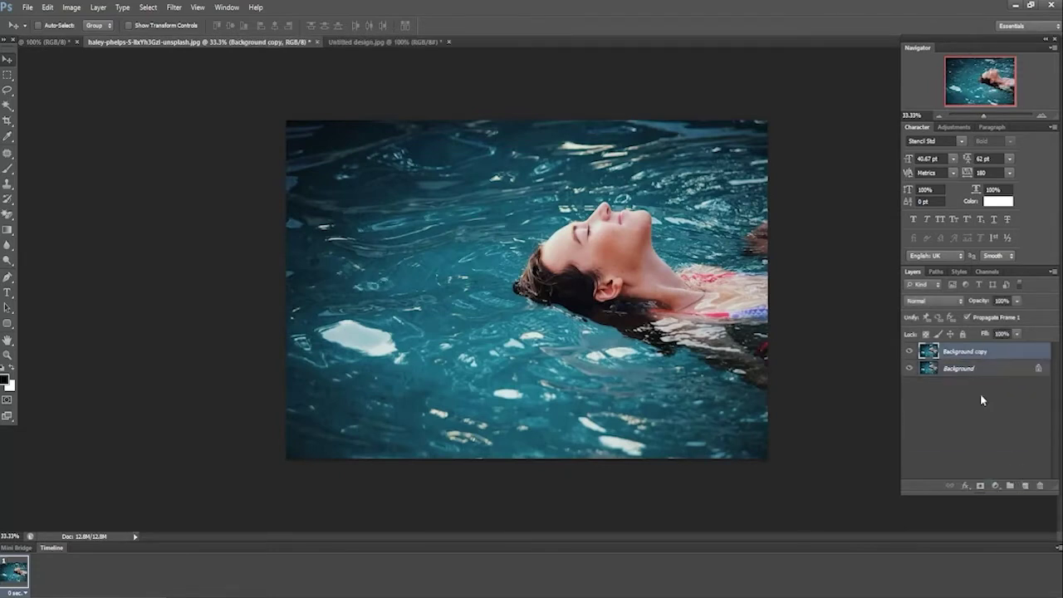
pyautogui.doubleClick(960, 352)
pyautogui.write('Sel')
pyautogui.press('Return')
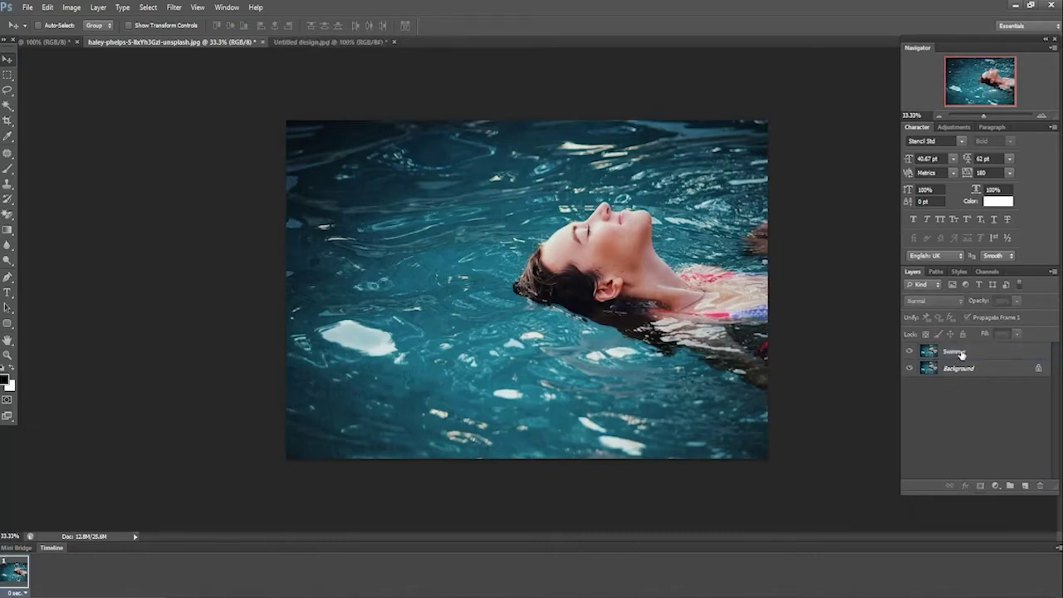
# Copy the Swimmer layer into the tea cup document above the Tea Cup layer
pyautogui.moveTo(510, 279); pyautogui.dragTo(358, 194)
pyautogui.moveTo(502, 239); pyautogui.dragTo(502, 239)
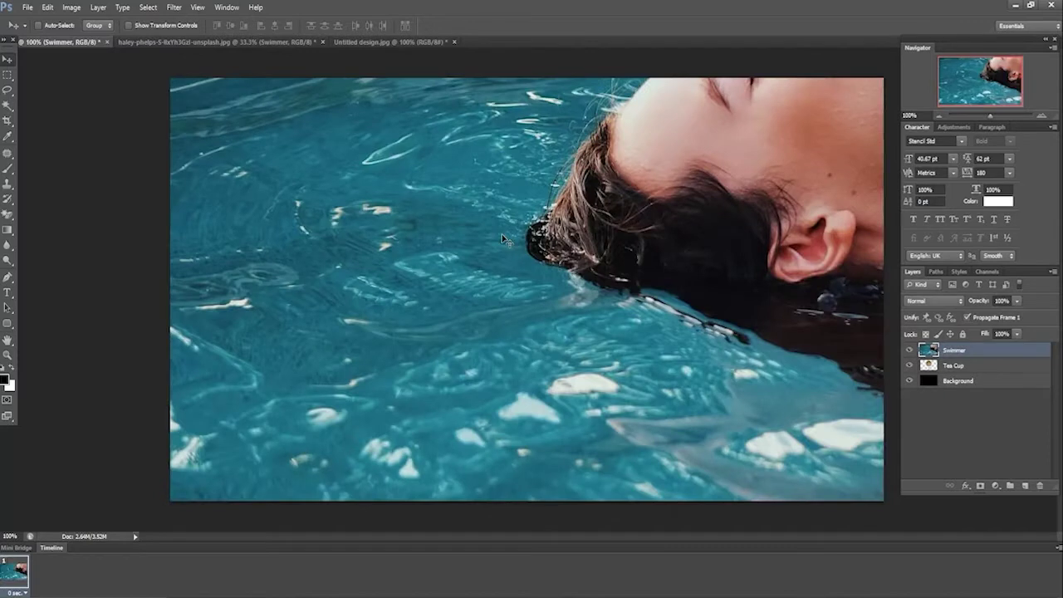
# Scale the Swimmer layer down to about 26% and position it so the woman lies over the cup
pyautogui.hotkey('ctrl', '-')
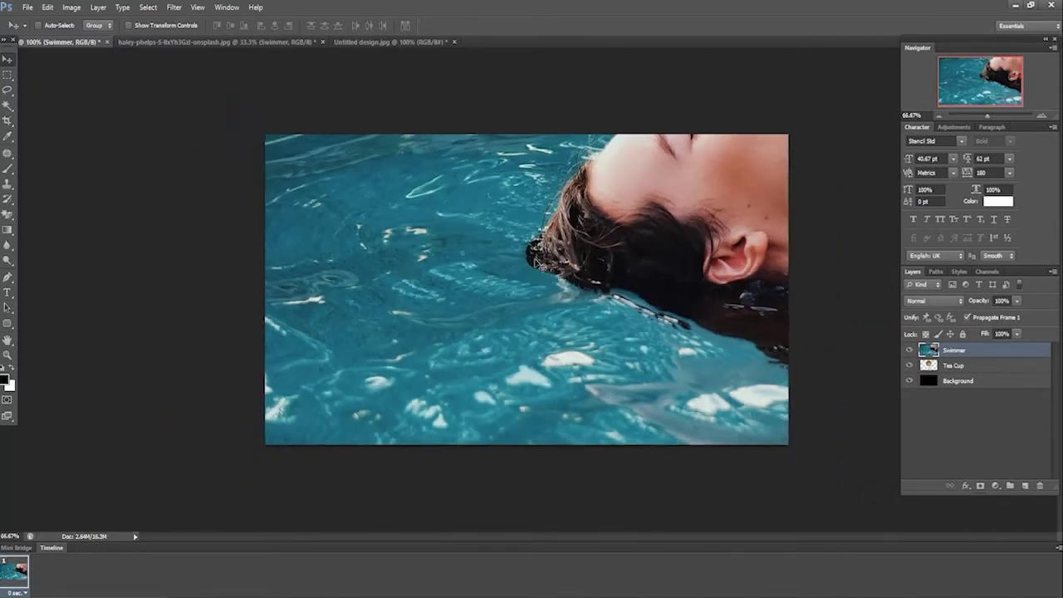
pyautogui.hotkey('ctrl', 't')
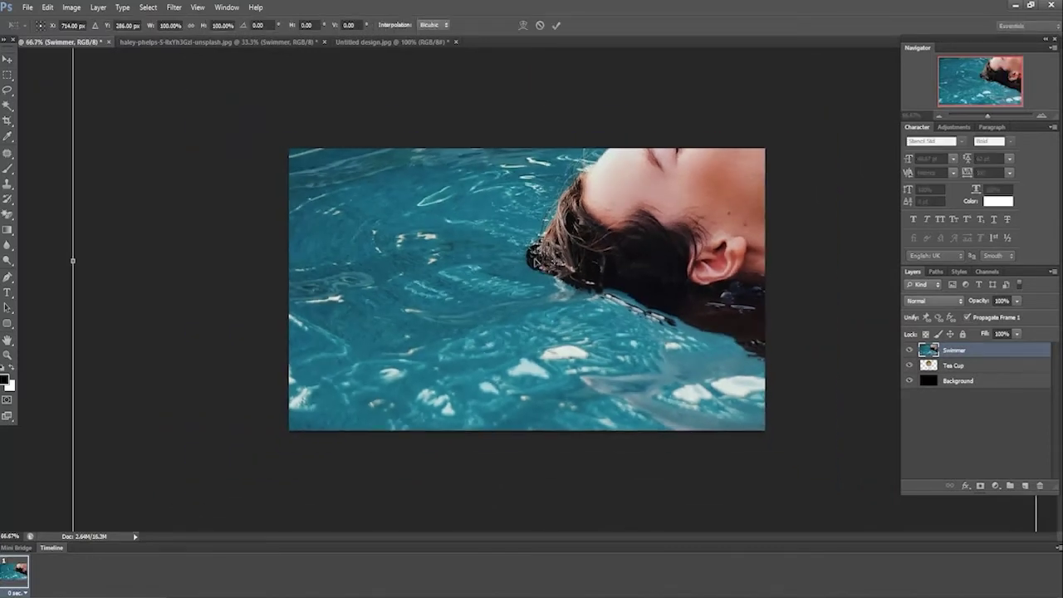
pyautogui.hotkey('ctrl', '-')
pyautogui.hotkey('ctrl', '-')
pyautogui.hotkey('ctrl', '-')
pyautogui.moveTo(717, 403); pyautogui.dragTo(598, 276)
pyautogui.hotkey('ctrl', '+')
pyautogui.hotkey('ctrl', '+')
pyautogui.hotkey('ctrl', '+')
pyautogui.hotkey('ctrl', '+')
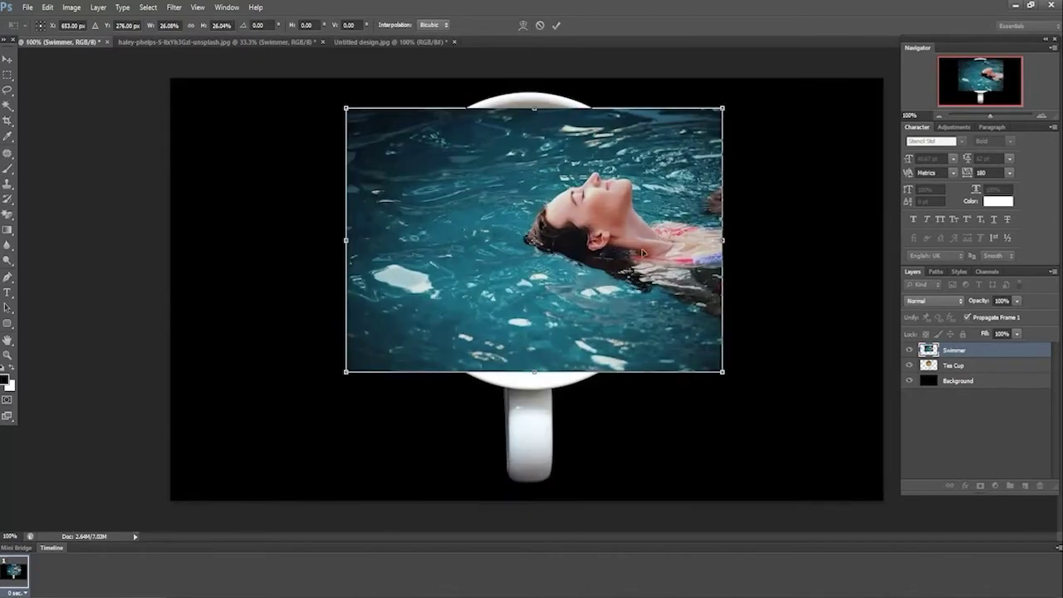
pyautogui.moveTo(662, 289); pyautogui.dragTo(606, 288)
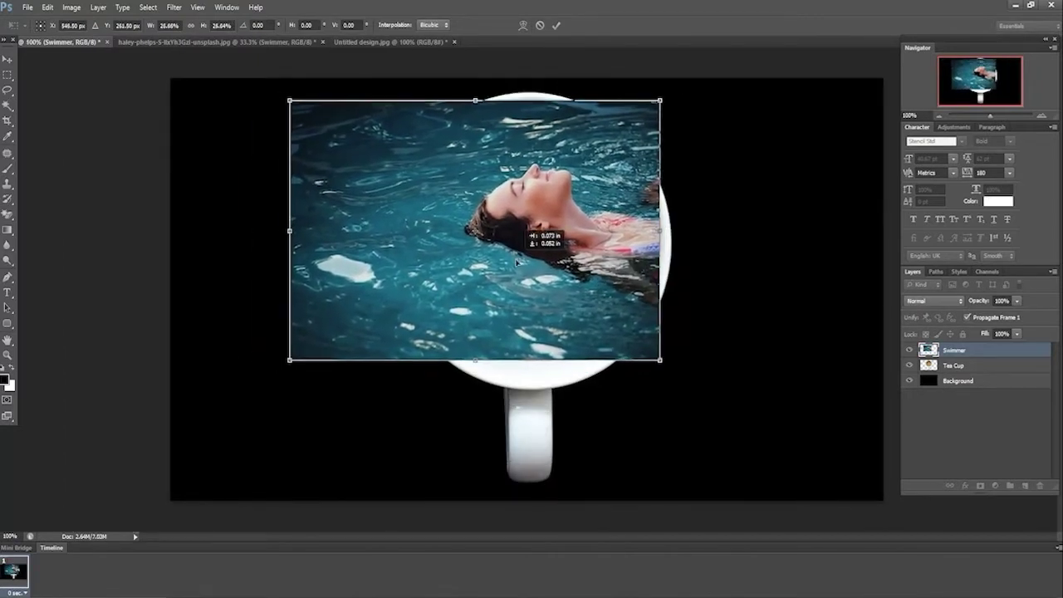
pyautogui.press('Return')
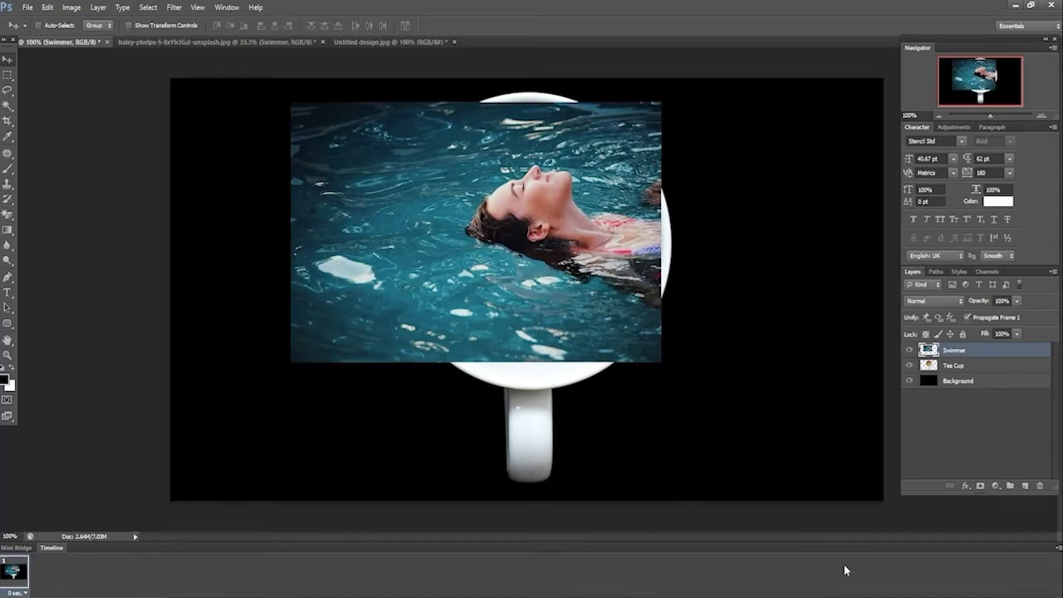
# Add a layer mask to the Swimmer layer and paint it black with a 175 px brush to hide the photo around the cup
pyautogui.click(979, 487)
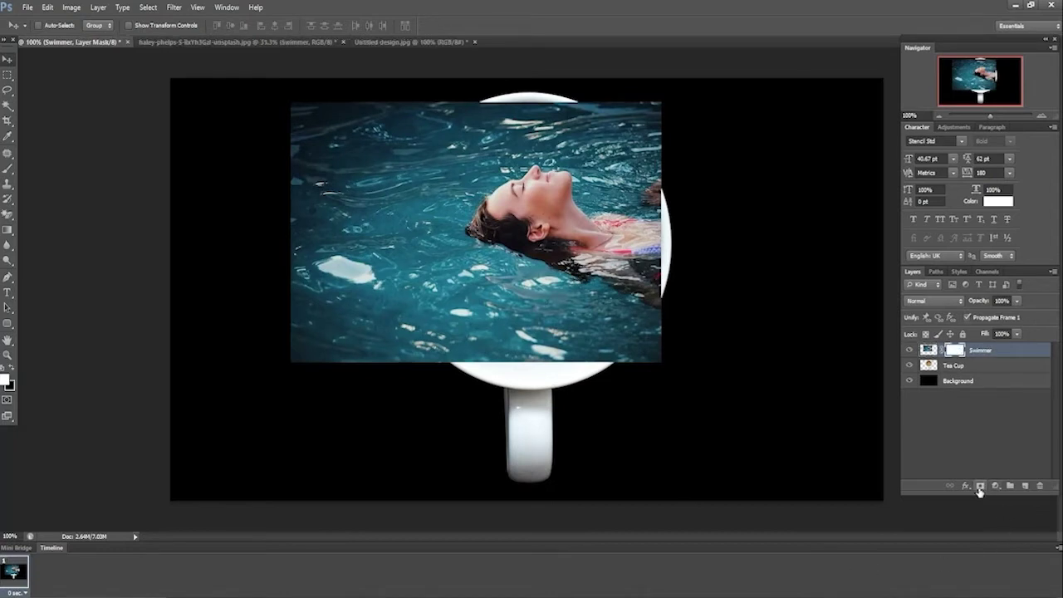
pyautogui.click(9, 371)
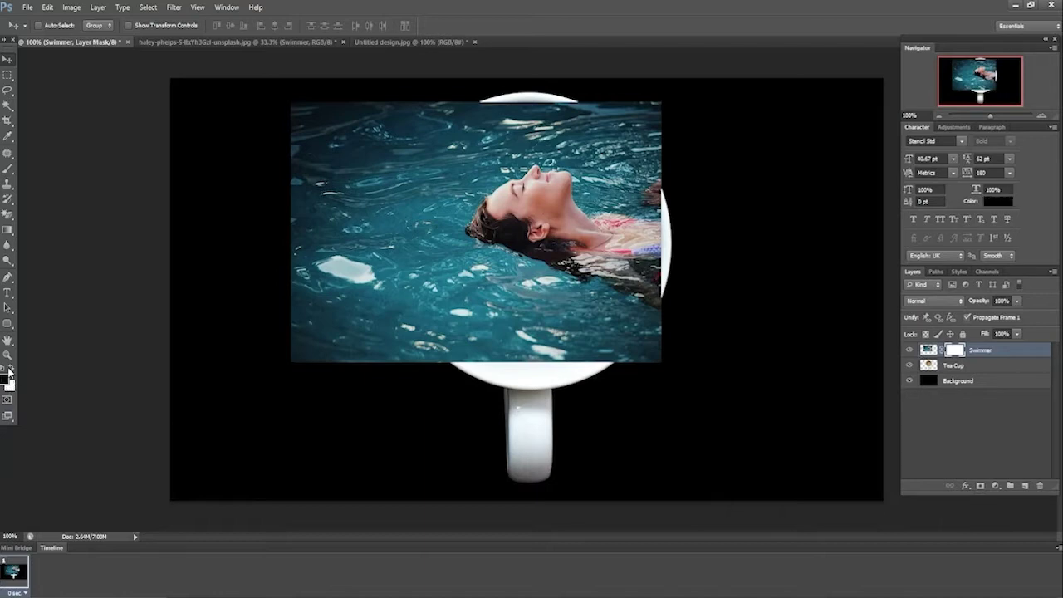
pyautogui.click(8, 170)
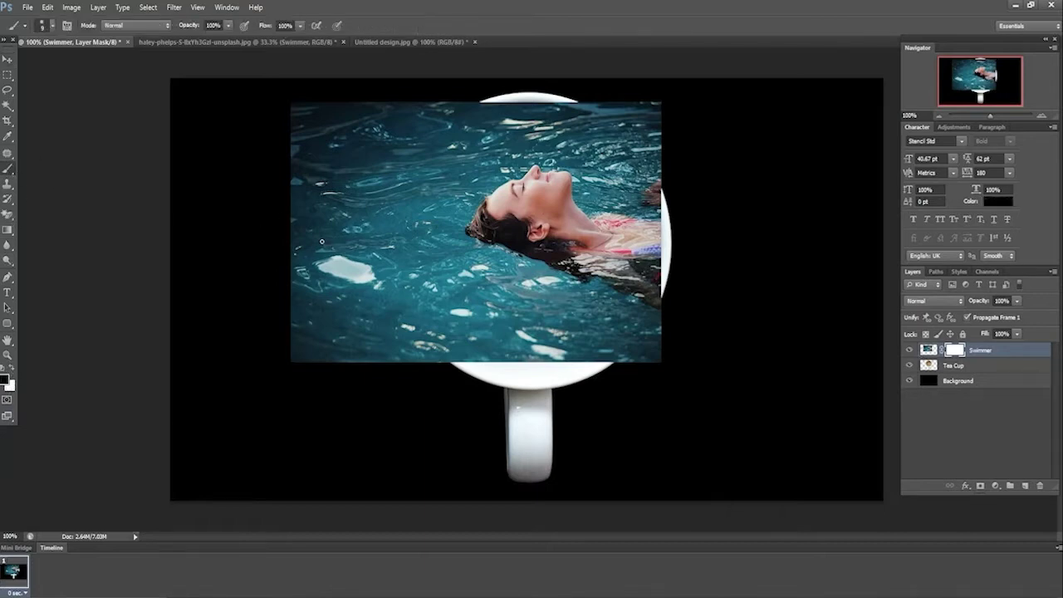
pyautogui.press(']')
pyautogui.press(']')
pyautogui.press(']')
pyautogui.press(']')
pyautogui.press(']')
pyautogui.press(']')
pyautogui.press(']')
pyautogui.press(']')
pyautogui.press(']')
pyautogui.moveTo(325, 237)
pyautogui.mouseDown()
pyautogui.moveTo(299, 197)
pyautogui.moveTo(392, 110)
pyautogui.moveTo(286, 293)
pyautogui.moveTo(311, 252)
pyautogui.moveTo(327, 290)
pyautogui.moveTo(400, 377)
pyautogui.moveTo(650, 384)
pyautogui.moveTo(714, 129)
pyautogui.moveTo(613, 83)
pyautogui.moveTo(443, 79)
pyautogui.moveTo(358, 166)
pyautogui.moveTo(339, 280)
pyautogui.moveTo(402, 378)
pyautogui.moveTo(345, 170)
pyautogui.moveTo(365, 304)
pyautogui.moveTo(591, 397)
pyautogui.moveTo(526, 391)
pyautogui.mouseUp()
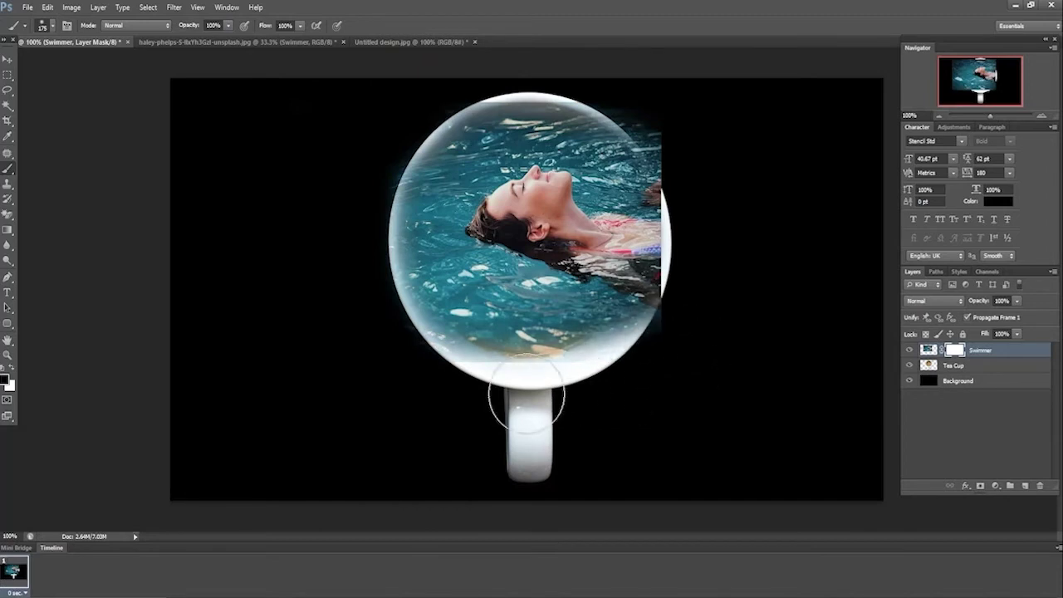
# Reduce the brush size to 45 px and enlarge the masked Swimmer layer to about 107%, repositioning it over the cup
pyautogui.press('[')
pyautogui.press('[')
pyautogui.press('[')
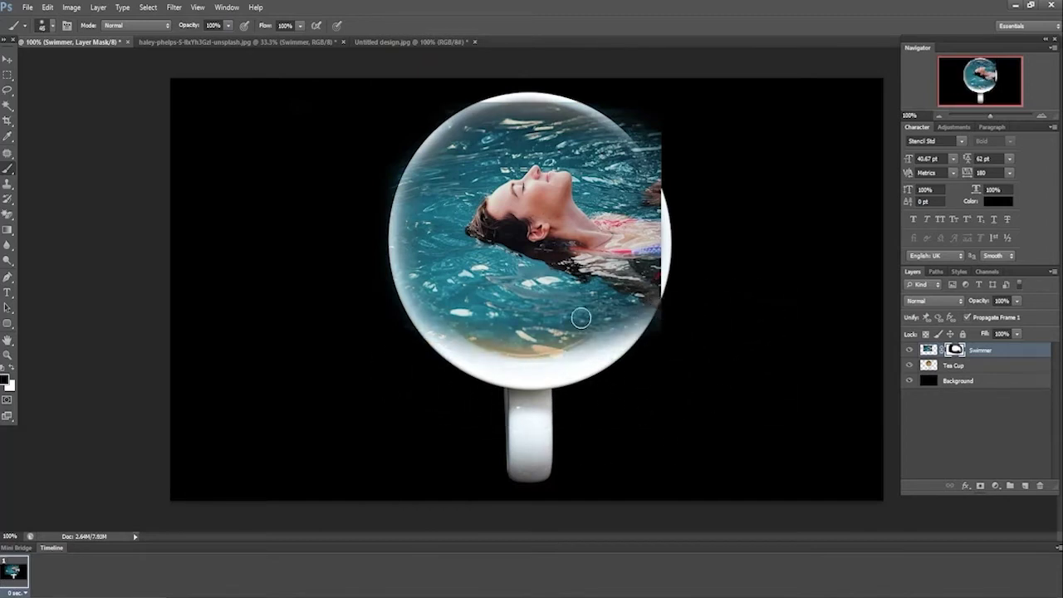
pyautogui.hotkey('ctrl', 't')
pyautogui.moveTo(661, 363); pyautogui.dragTo(690, 382)
pyautogui.moveTo(587, 314); pyautogui.dragTo(581, 311)
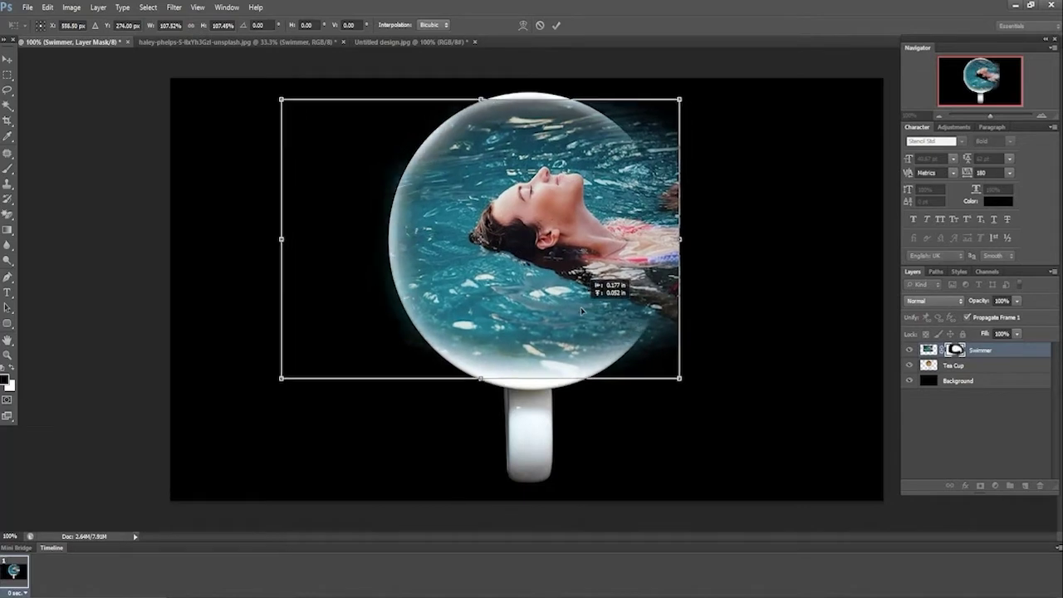
pyautogui.press('Return')
pyautogui.press('b')
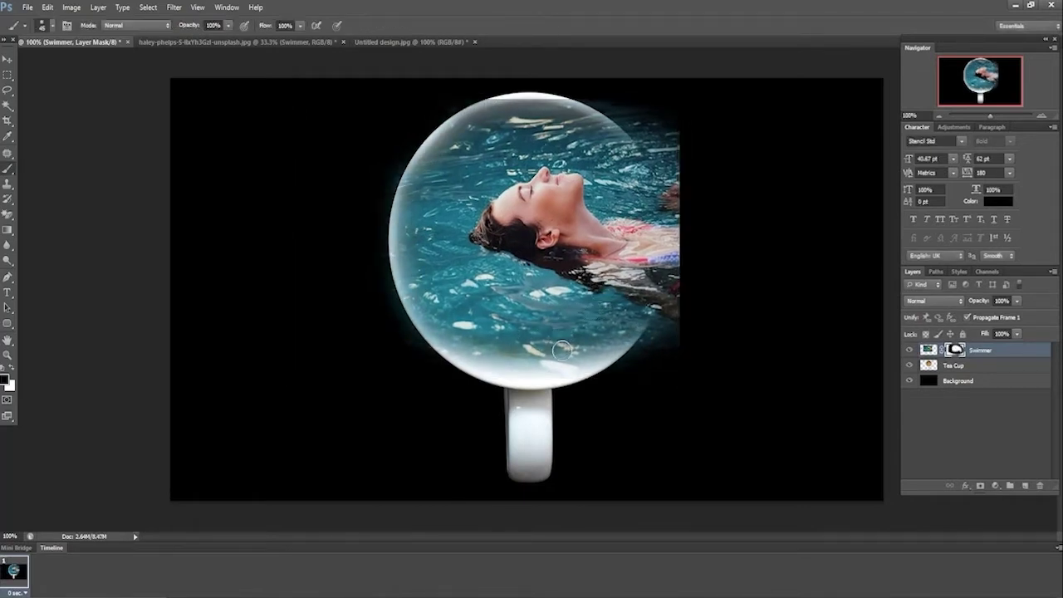
# Transform the Swimmer layer again, adjusting its size slightly and shifting it left within the cup
pyautogui.hotkey('ctrl', 't')
pyautogui.moveTo(681, 381); pyautogui.dragTo(690, 387)
pyautogui.moveTo(440, 346)
pyautogui.mouseDown()
pyautogui.moveTo(423, 346)
pyautogui.moveTo(370, 196)
pyautogui.moveTo(432, 353)
pyautogui.moveTo(573, 366)
pyautogui.moveTo(665, 328)
pyautogui.mouseUp()
pyautogui.press('Return')
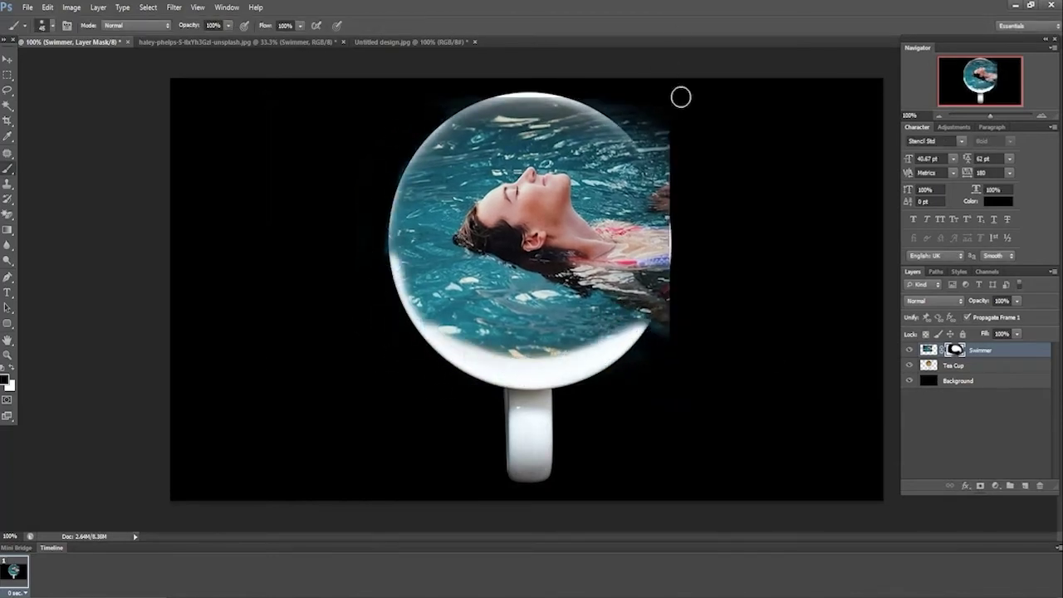
# Paint black on the Swimmer mask with the 45 px brush to hide the water covering the cup's white rim
pyautogui.moveTo(680, 97)
pyautogui.mouseDown()
pyautogui.moveTo(540, 95)
pyautogui.moveTo(401, 303)
pyautogui.moveTo(581, 359)
pyautogui.moveTo(675, 207)
pyautogui.moveTo(601, 125)
pyautogui.moveTo(403, 284)
pyautogui.moveTo(482, 115)
pyautogui.moveTo(635, 320)
pyautogui.moveTo(548, 116)
pyautogui.moveTo(440, 320)
pyautogui.moveTo(623, 166)
pyautogui.moveTo(576, 354)
pyautogui.moveTo(410, 191)
pyautogui.moveTo(638, 212)
pyautogui.moveTo(474, 137)
pyautogui.moveTo(440, 183)
pyautogui.mouseUp()
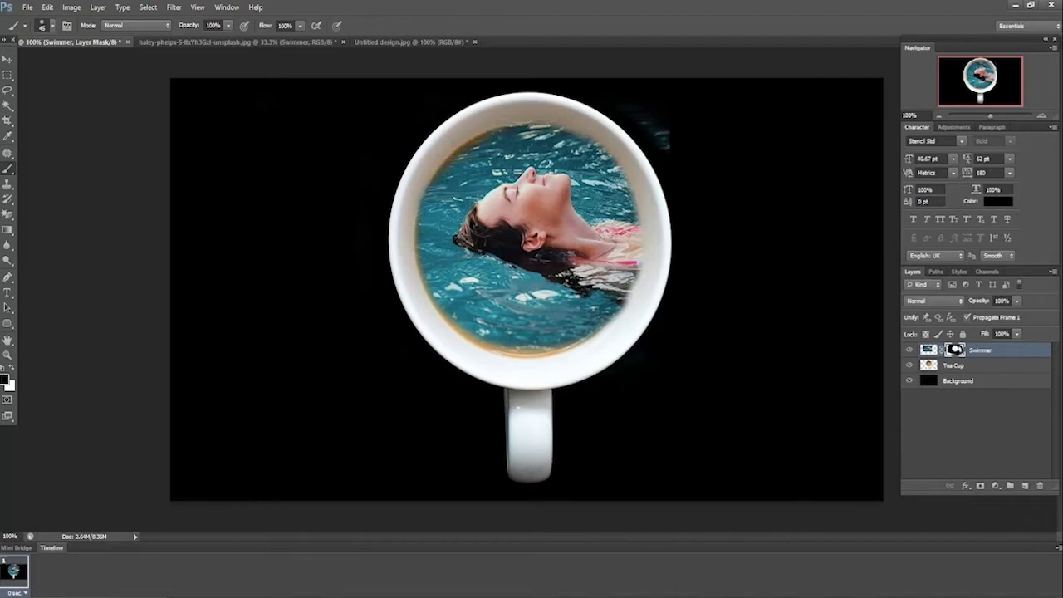
pyautogui.moveTo(540, 124)
pyautogui.mouseDown()
pyautogui.moveTo(655, 335)
pyautogui.moveTo(632, 274)
pyautogui.moveTo(646, 268)
pyautogui.mouseUp()
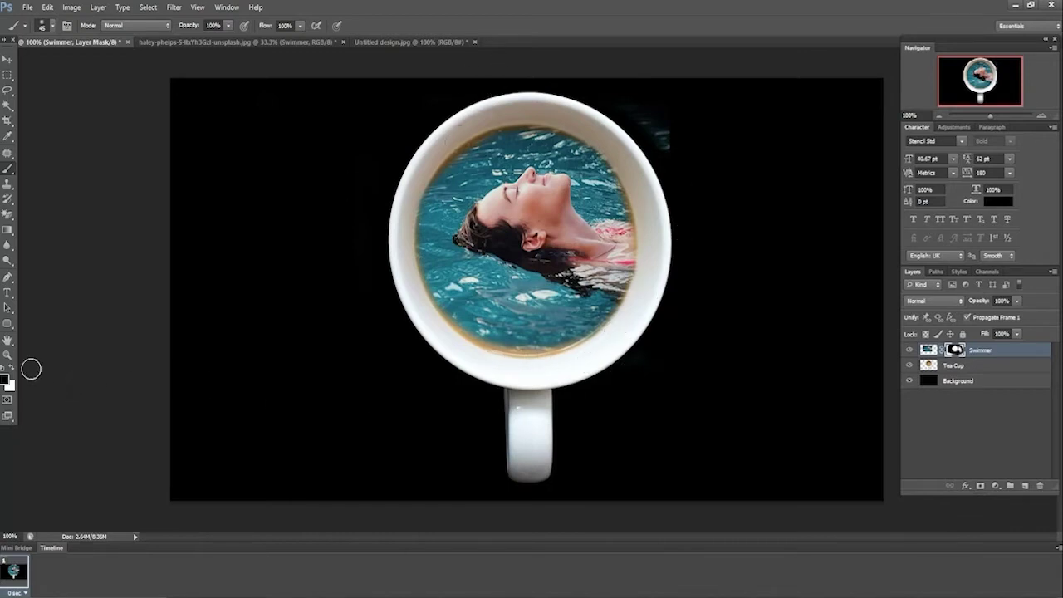
# Paint white on the Swimmer mask with a 15 px brush to extend the water to the right edge of the tea
pyautogui.click(13, 369)
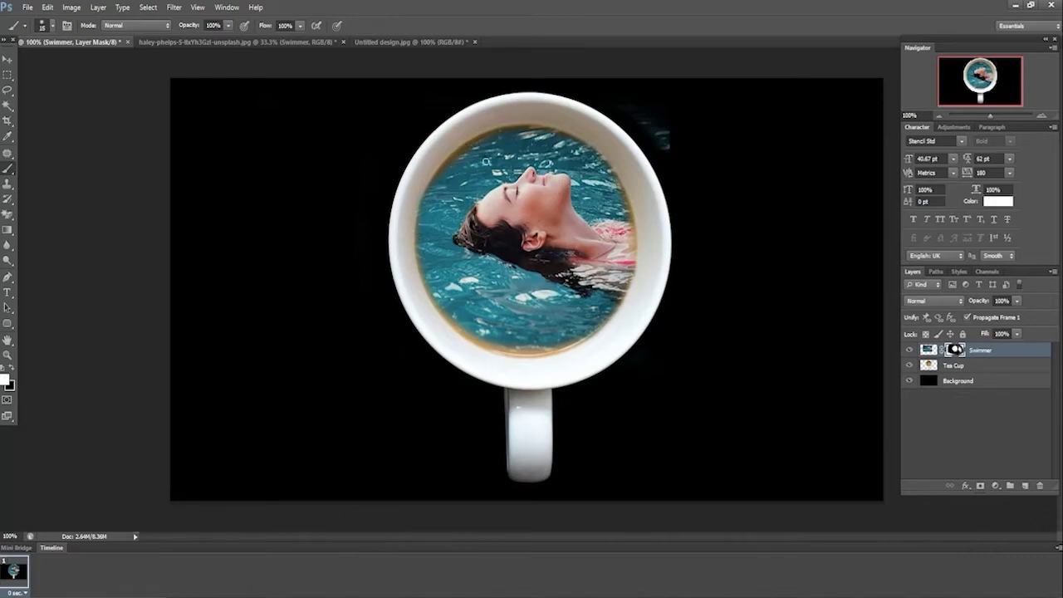
pyautogui.scroll(1, 496, 173)
pyautogui.scroll(3, 505, 207)
pyautogui.moveTo(505, 242)
pyautogui.mouseDown()
pyautogui.moveTo(463, 245)
pyautogui.moveTo(372, 276)
pyautogui.moveTo(287, 360)
pyautogui.mouseUp()
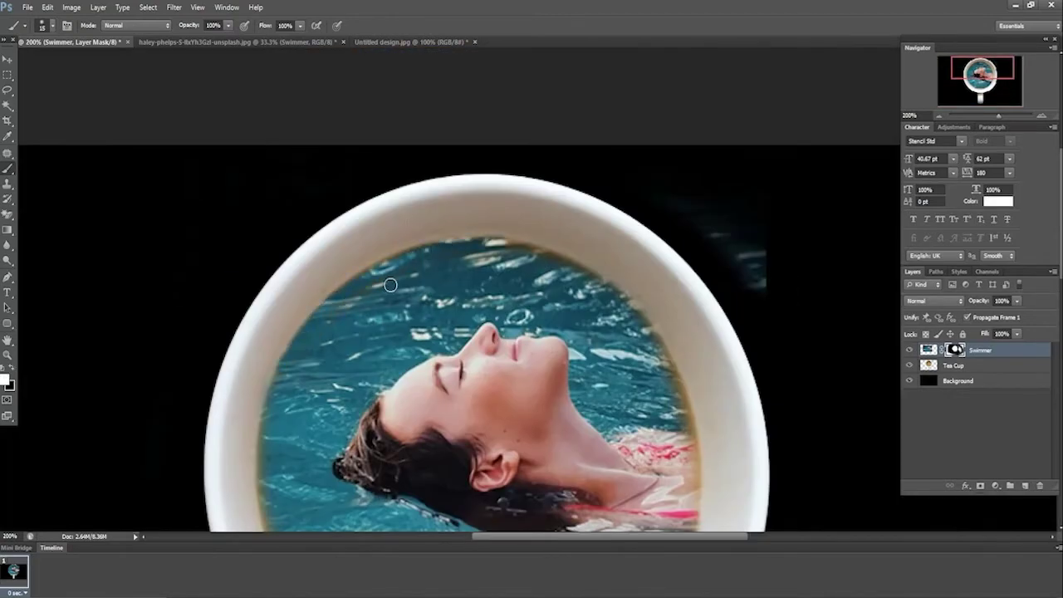
pyautogui.moveTo(605, 296); pyautogui.dragTo(498, 60)
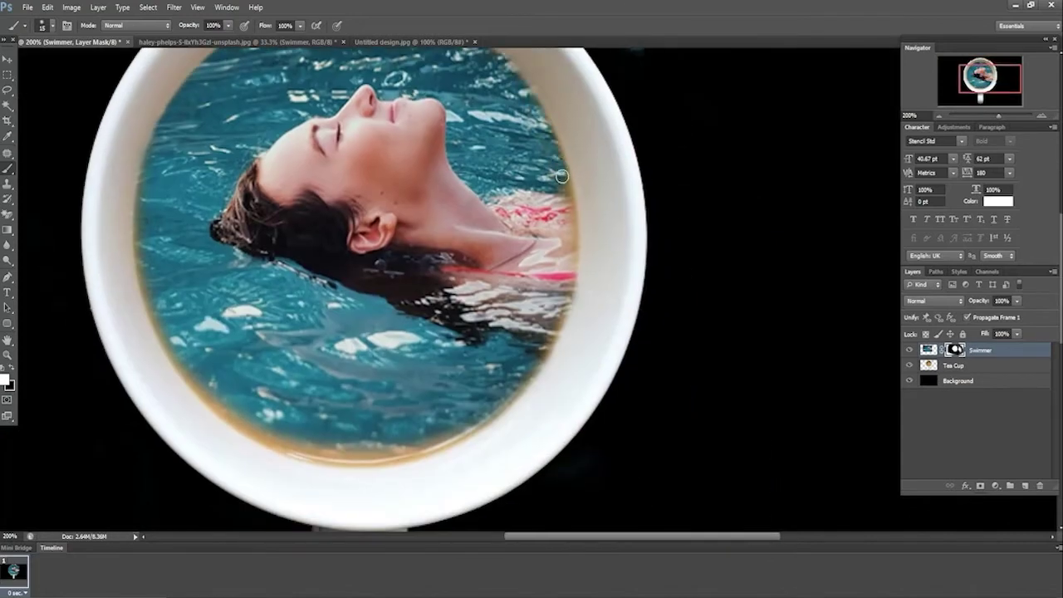
pyautogui.moveTo(139, 169); pyautogui.dragTo(138, 197)
pyautogui.hotkey('ctrl', 'z')
pyautogui.moveTo(564, 168)
pyautogui.mouseDown()
pyautogui.moveTo(572, 217)
pyautogui.moveTo(557, 331)
pyautogui.mouseUp()
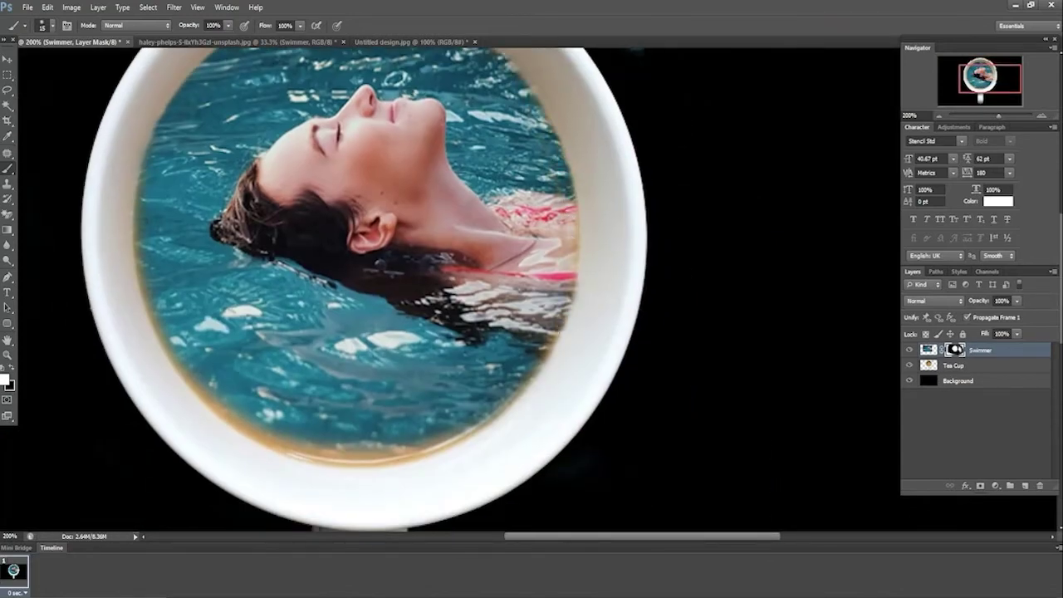
# Paint white on the Swimmer mask around the remaining tea edge, covering the brown ring at the bottom of the cup
pyautogui.moveTo(197, 368)
pyautogui.mouseDown()
pyautogui.moveTo(556, 353)
pyautogui.moveTo(459, 292)
pyautogui.mouseUp()
pyautogui.press('[')
pyautogui.press('[')
pyautogui.moveTo(510, 352); pyautogui.dragTo(443, 286)
pyautogui.moveTo(582, 365); pyautogui.dragTo(504, 292)
pyautogui.moveTo(585, 314)
pyautogui.mouseDown()
pyautogui.moveTo(430, 280)
pyautogui.moveTo(564, 417)
pyautogui.mouseUp()
pyautogui.moveTo(703, 451)
pyautogui.mouseDown()
pyautogui.moveTo(757, 444)
pyautogui.moveTo(869, 335)
pyautogui.mouseUp()
pyautogui.moveTo(666, 307); pyautogui.dragTo(531, 484)
pyautogui.hotkey('ctrl', '-')
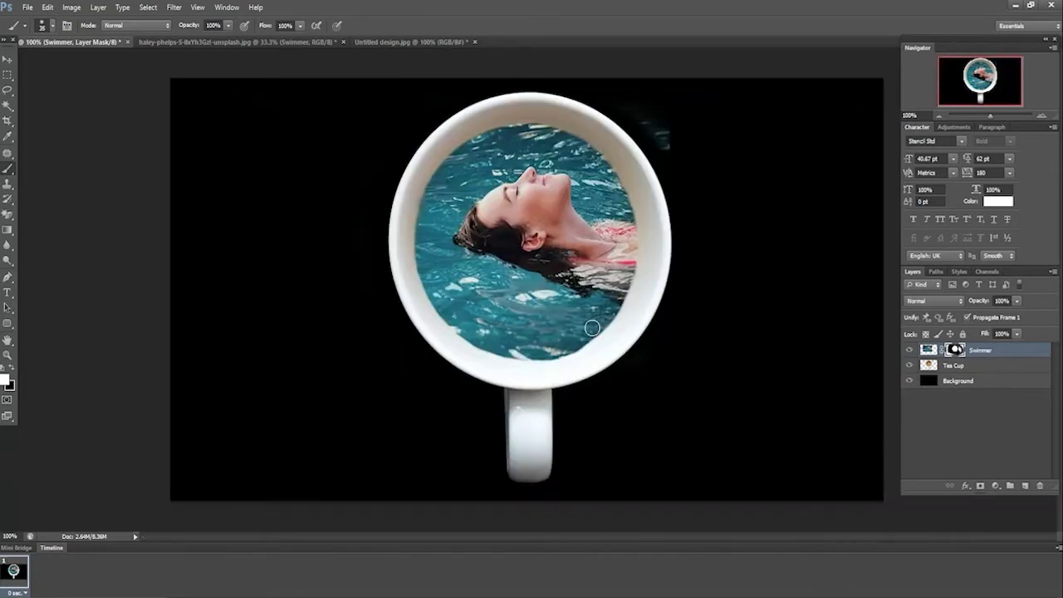
# Paint black on the Swimmer mask with a 40 px brush to hide the leftover water patch outside the cup's upper right
pyautogui.press(']')
pyautogui.press('x')
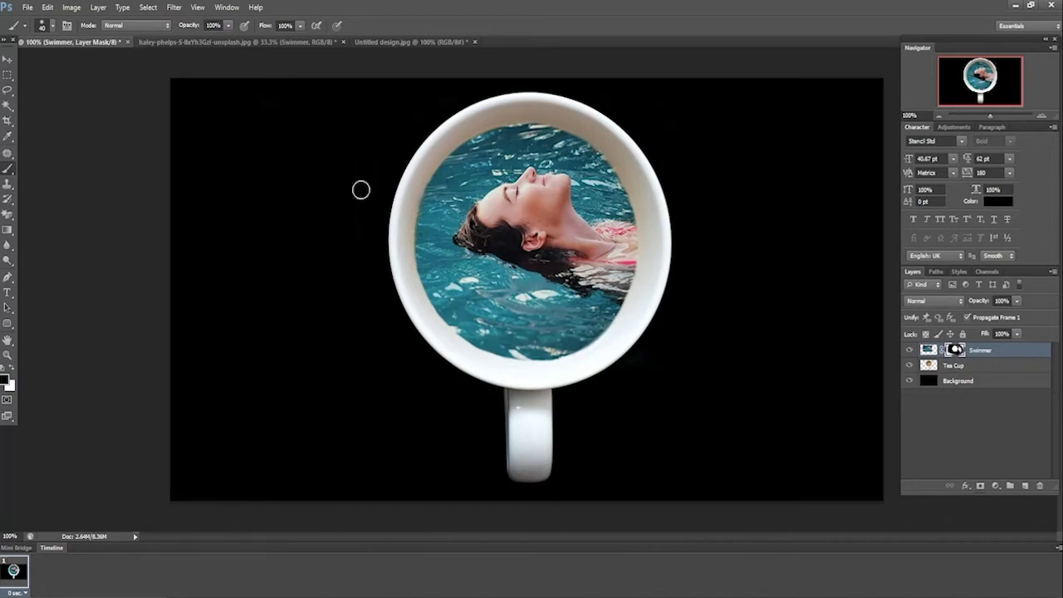
pyautogui.press('v')
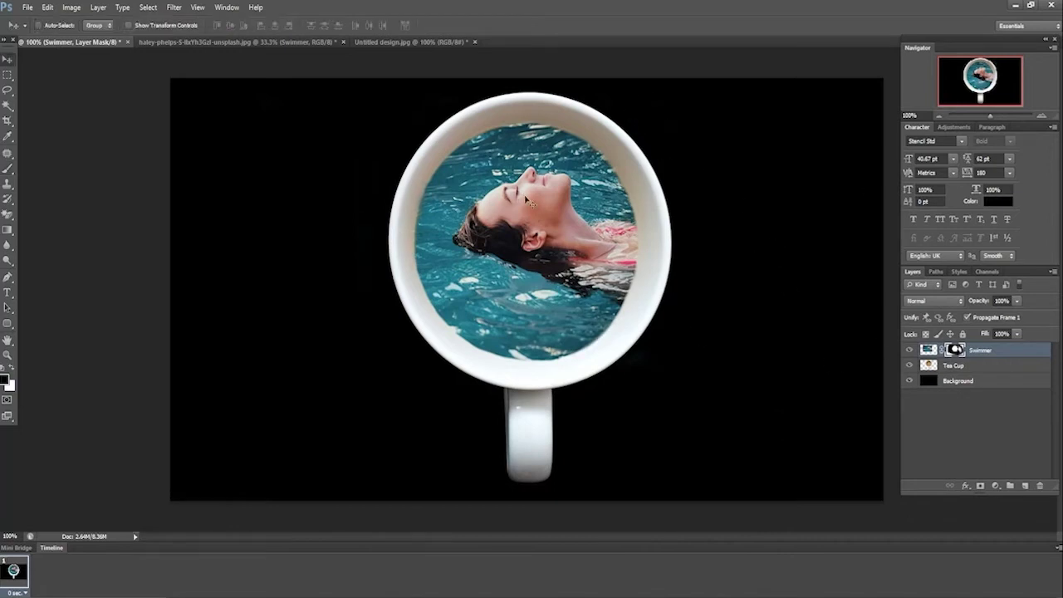
# Set the Swimmer layer's blend mode to Luminosity and toggle its visibility to compare the result with the original tea
pyautogui.click(933, 302)
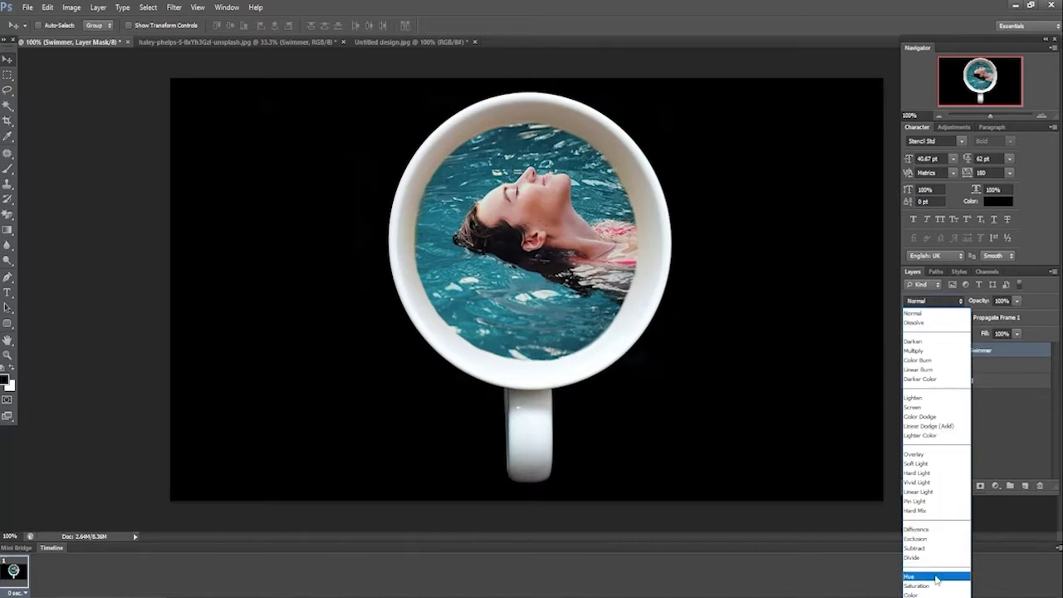
pyautogui.click(921, 597)
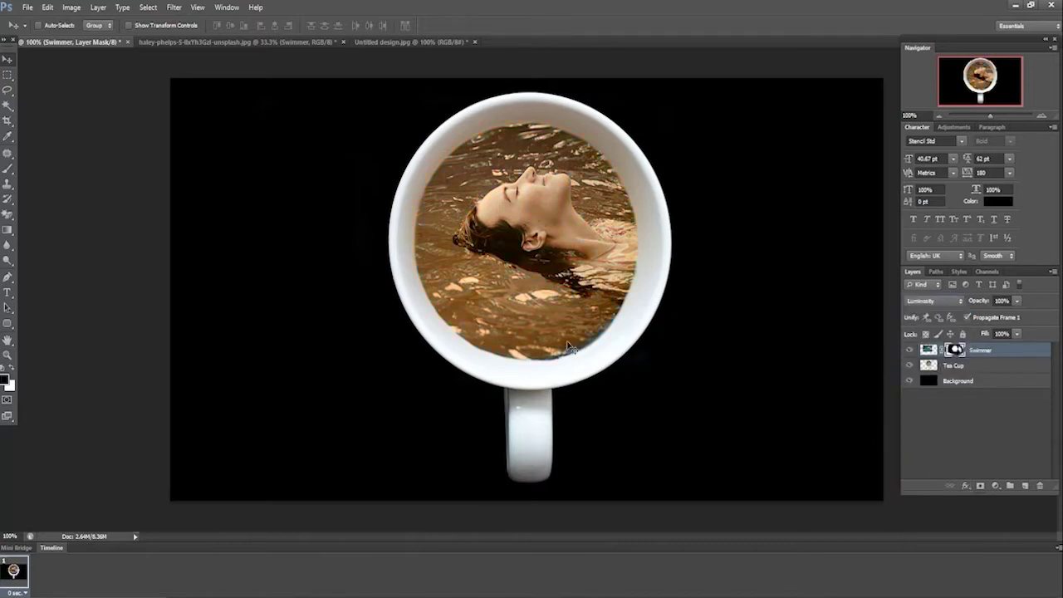
pyautogui.click(909, 349)
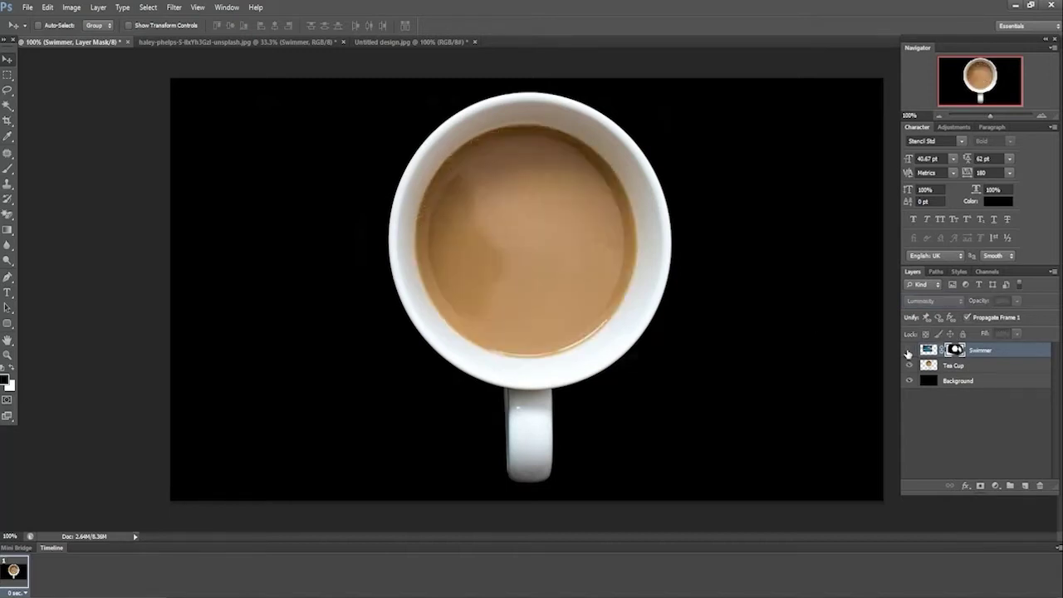
pyautogui.click(908, 349)
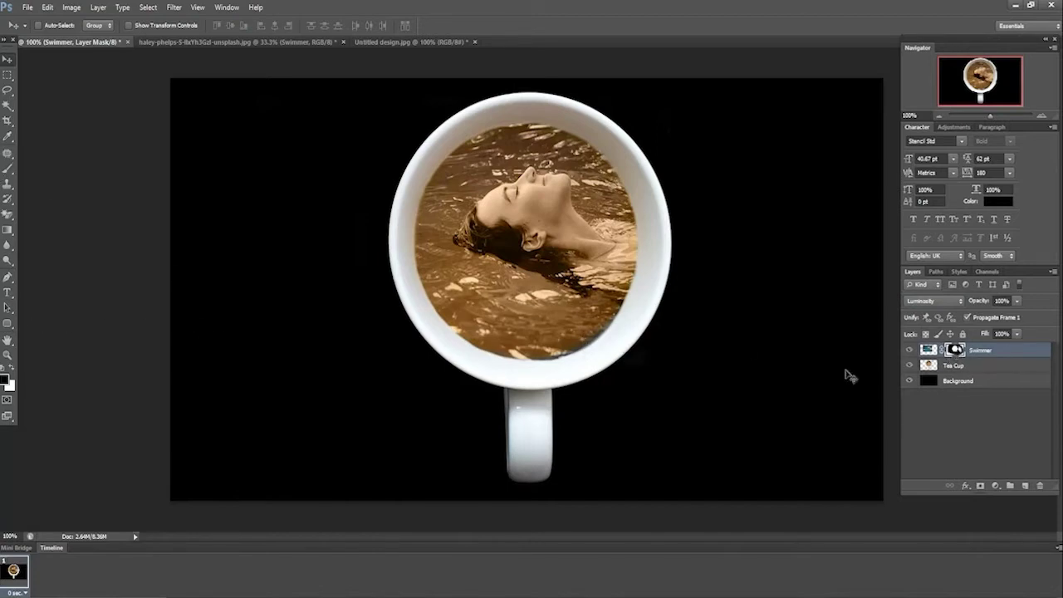
# Paint black on the Swimmer mask with a 15 px brush to clean up the dark fringe along the lower liquid edge
pyautogui.click(8, 170)
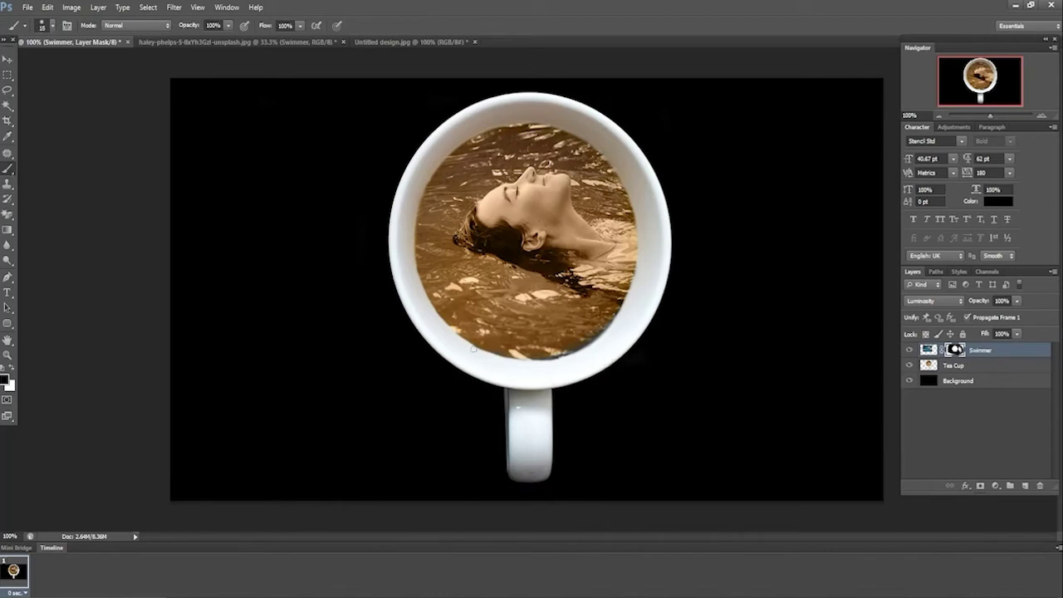
pyautogui.moveTo(471, 349)
pyautogui.mouseDown()
pyautogui.moveTo(566, 366)
pyautogui.moveTo(548, 363)
pyautogui.mouseUp()
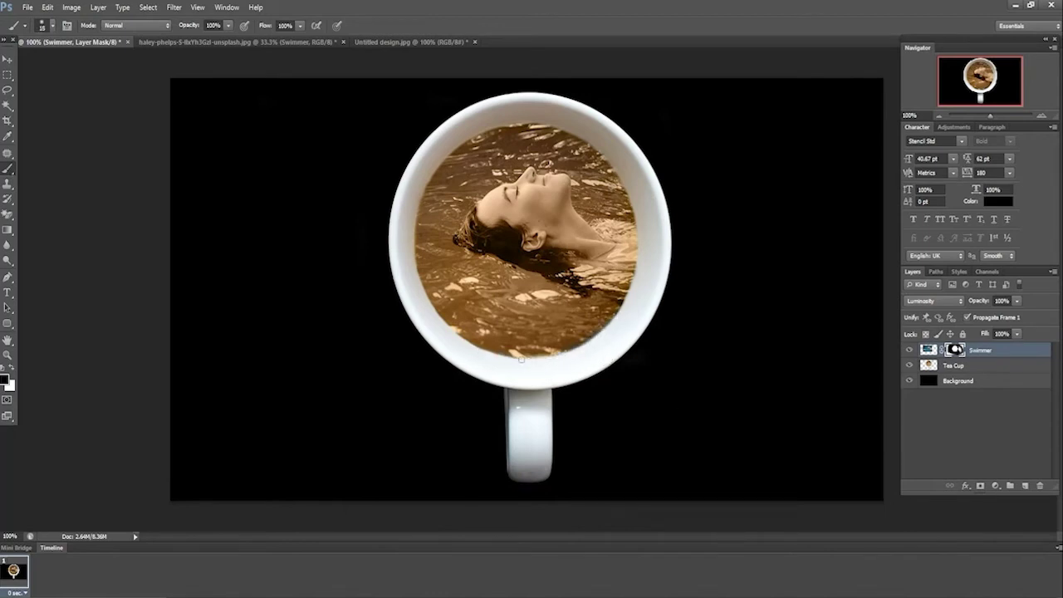
# Switch to the swimmer photo and select the woman's face and neck with the Quick Selection tool
pyautogui.press('x')
pyautogui.press('v')
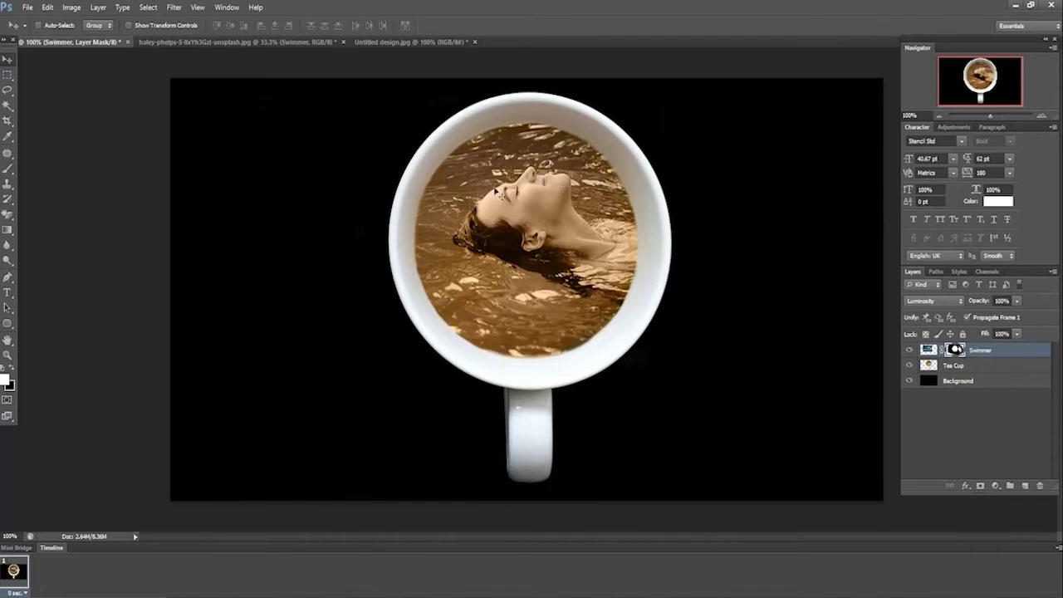
pyautogui.hotkey('ctrl', 'Tab')
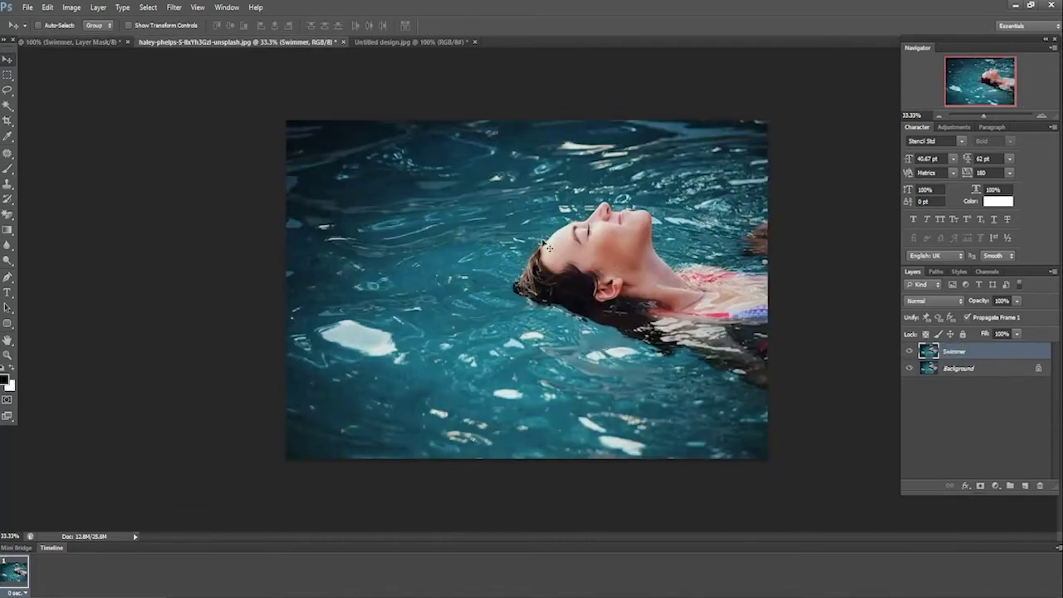
pyautogui.press('l')
pyautogui.hotkey('ctrl', '+')
pyautogui.hotkey('ctrl', '+')
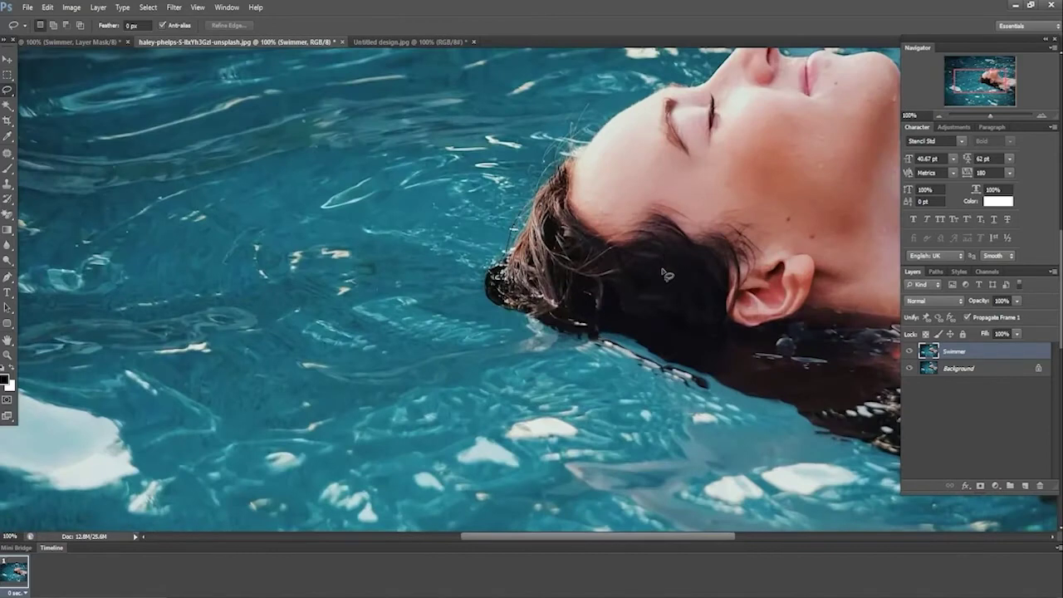
pyautogui.moveTo(667, 268); pyautogui.dragTo(404, 325)
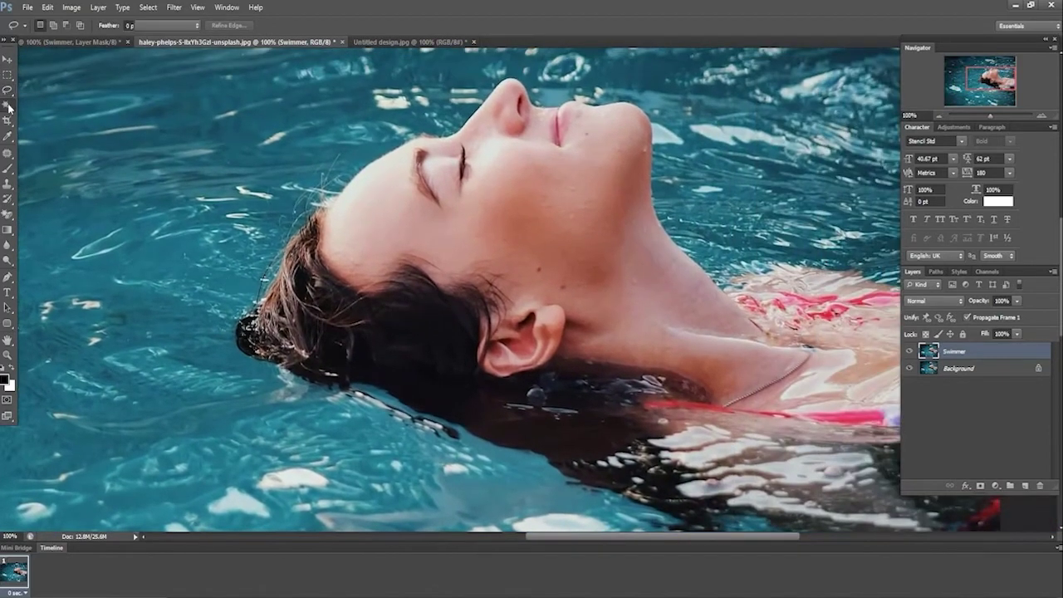
pyautogui.click(7, 105)
pyautogui.click(50, 106)
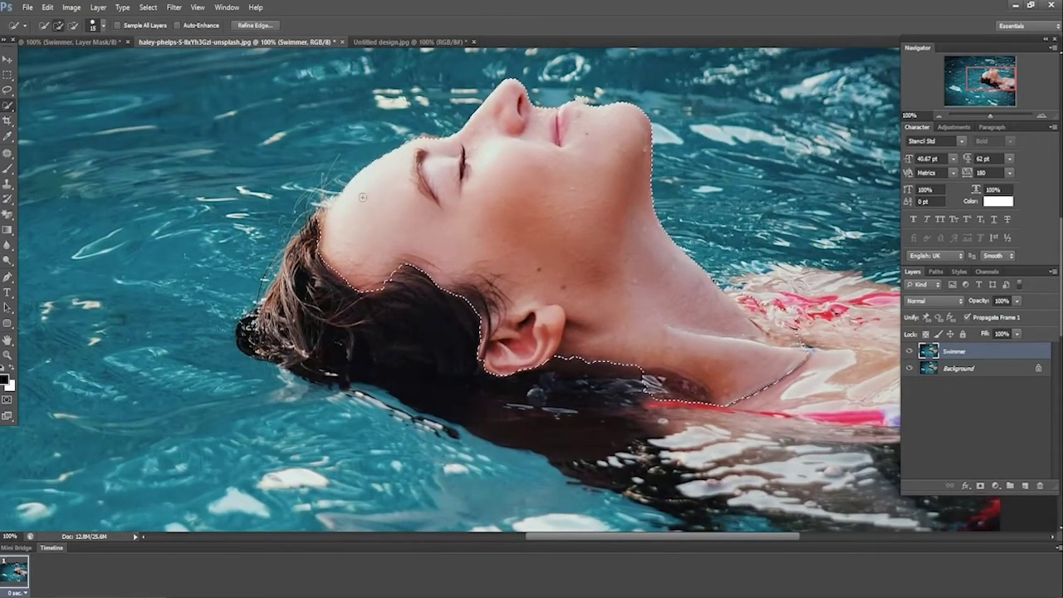
# Refine the edge of the face and neck selection with Smart Radius on, Radius 2.3 px, Smooth 14 and Feather 1.7 px
pyautogui.press('l')
pyautogui.hscroll(3, 342, 220)
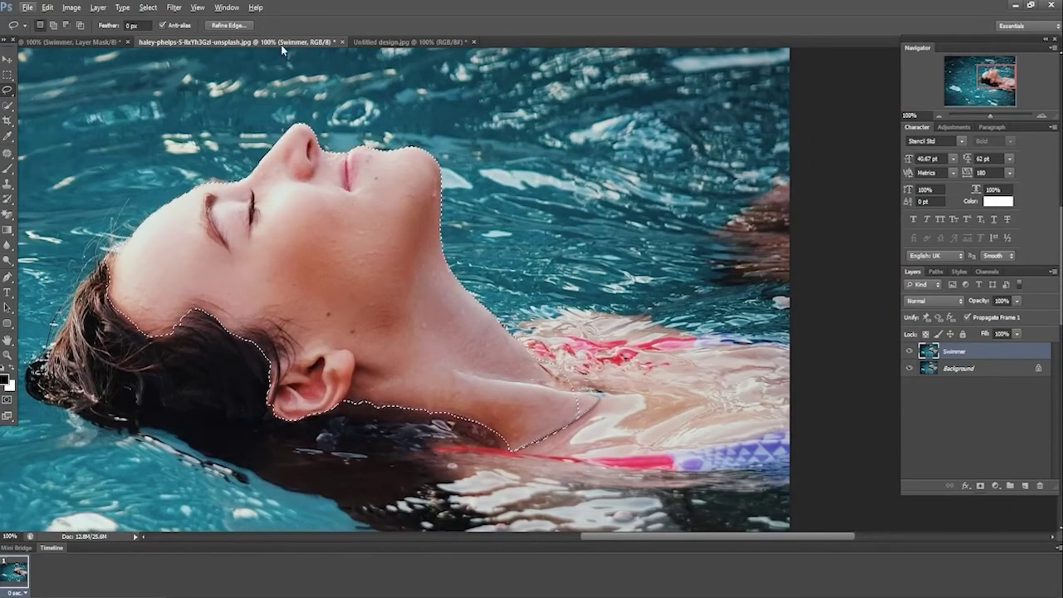
pyautogui.hotkey('ctrl', '-')
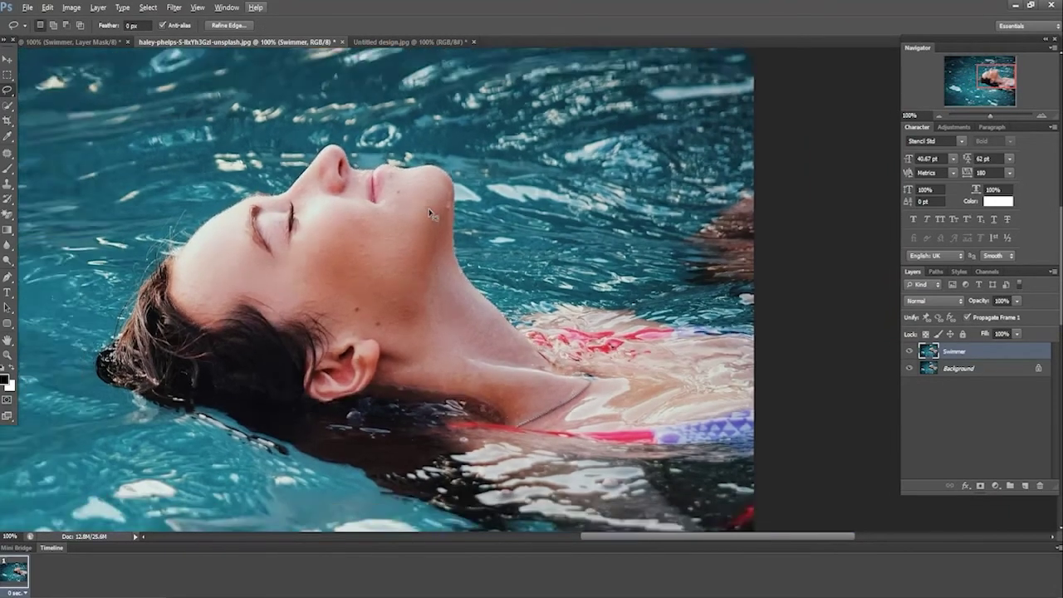
pyautogui.click(233, 25)
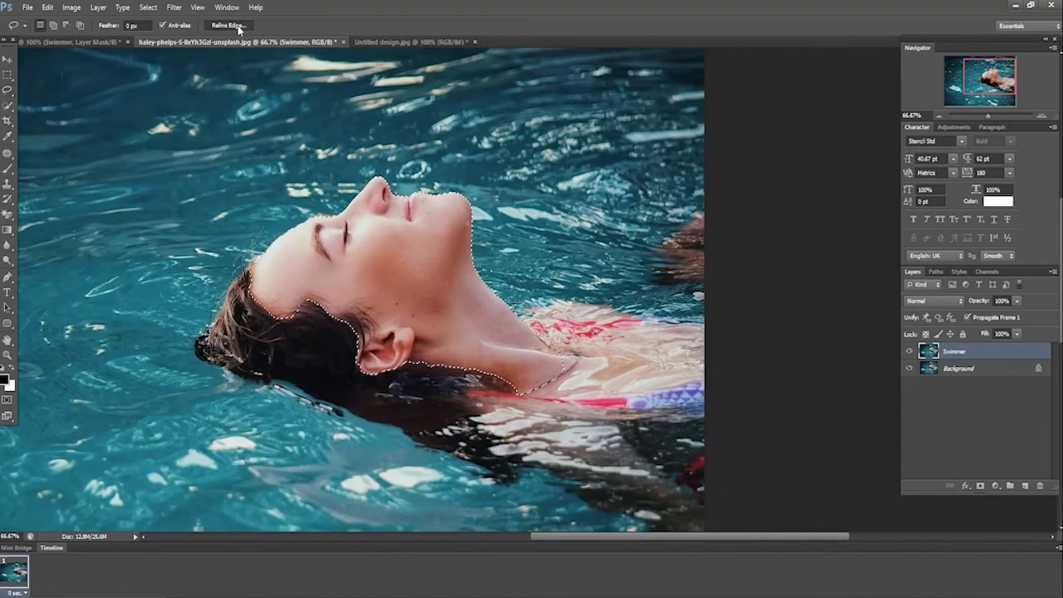
pyautogui.click(823, 177)
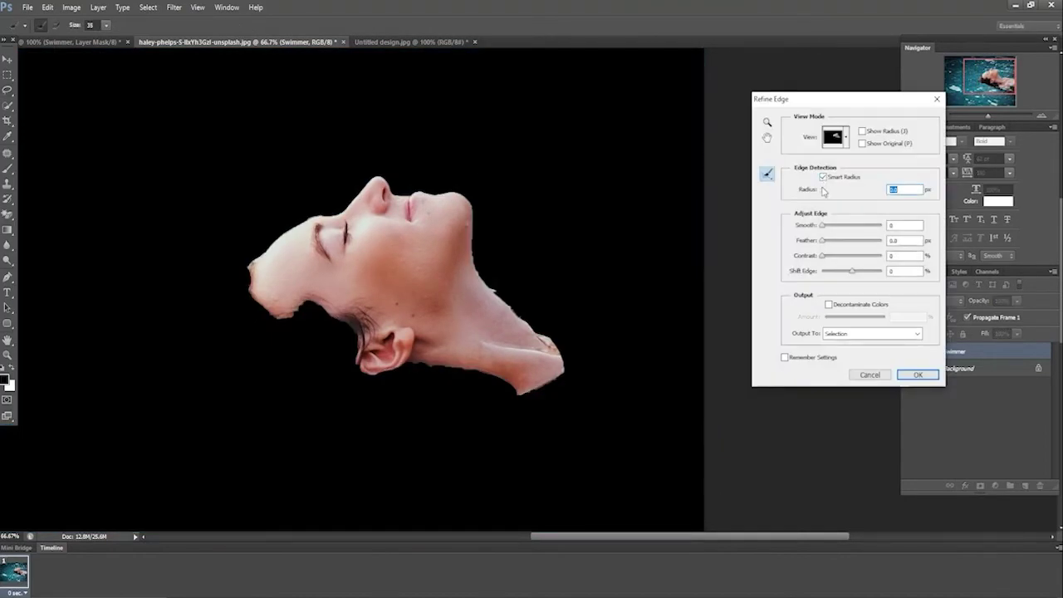
pyautogui.moveTo(822, 190); pyautogui.dragTo(829, 190)
pyautogui.moveTo(822, 226); pyautogui.dragTo(825, 241)
# Output the refined face and neck selection to a new layer with Decontaminate Colors enabled, and hide the Background layer
pyautogui.click(828, 304)
pyautogui.click(871, 333)
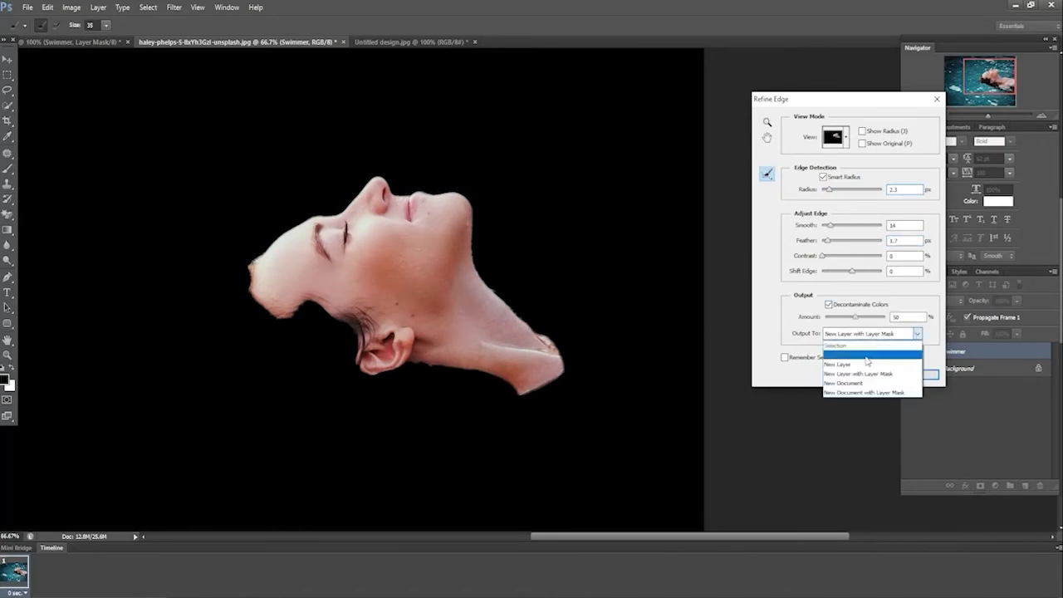
pyautogui.click(864, 364)
pyautogui.click(918, 375)
pyautogui.click(909, 386)
# Move the cut-out face from the swimmer photo into the tea cup document
pyautogui.click(10, 60)
pyautogui.scroll(-1, 554, 256)
pyautogui.scroll(-1, 536, 235)
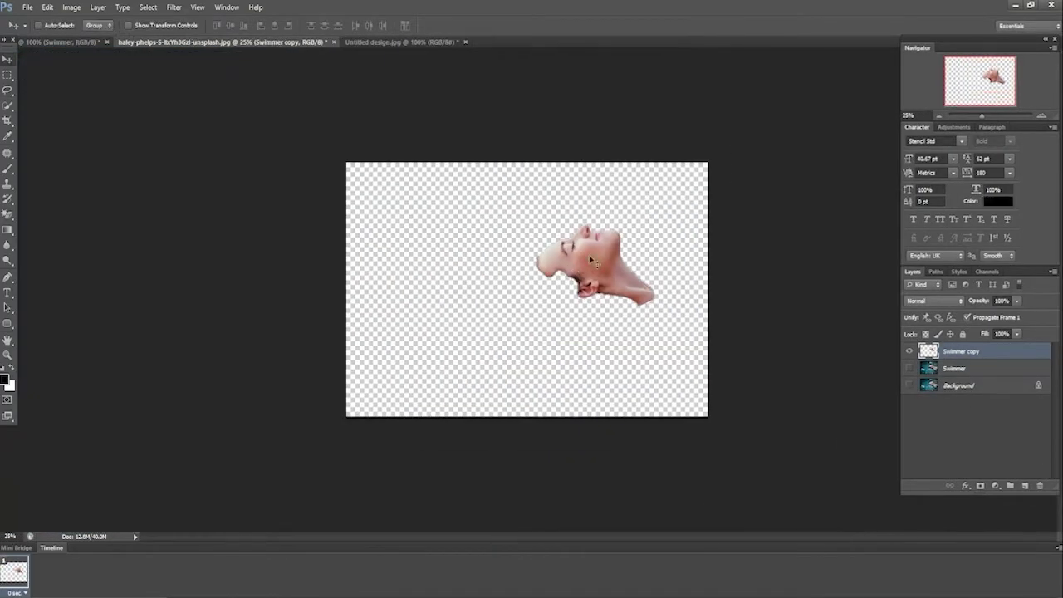
pyautogui.moveTo(591, 260); pyautogui.dragTo(462, 212)
pyautogui.moveTo(526, 206); pyautogui.dragTo(528, 213)
# Scale down the Swimmer copy layer and align it exactly over the woman's face and neck in the cup
pyautogui.hotkey('ctrl', 't')
pyautogui.moveTo(310, 415); pyautogui.dragTo(588, 223)
pyautogui.moveTo(689, 158); pyautogui.dragTo(557, 212)
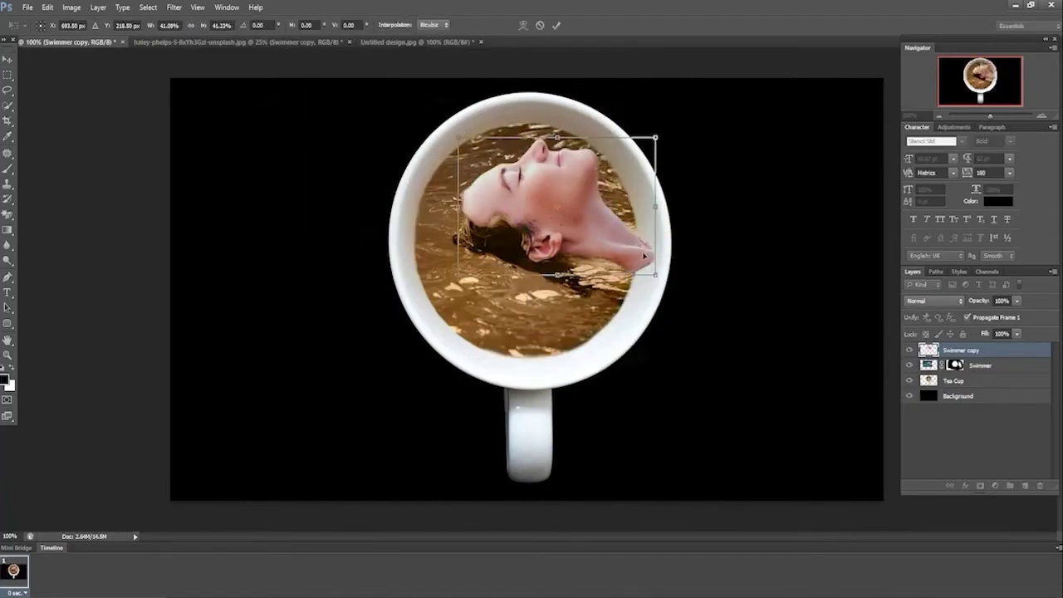
pyautogui.moveTo(656, 277); pyautogui.dragTo(611, 245)
pyautogui.moveTo(599, 242); pyautogui.dragTo(605, 267)
pyautogui.press('Return')
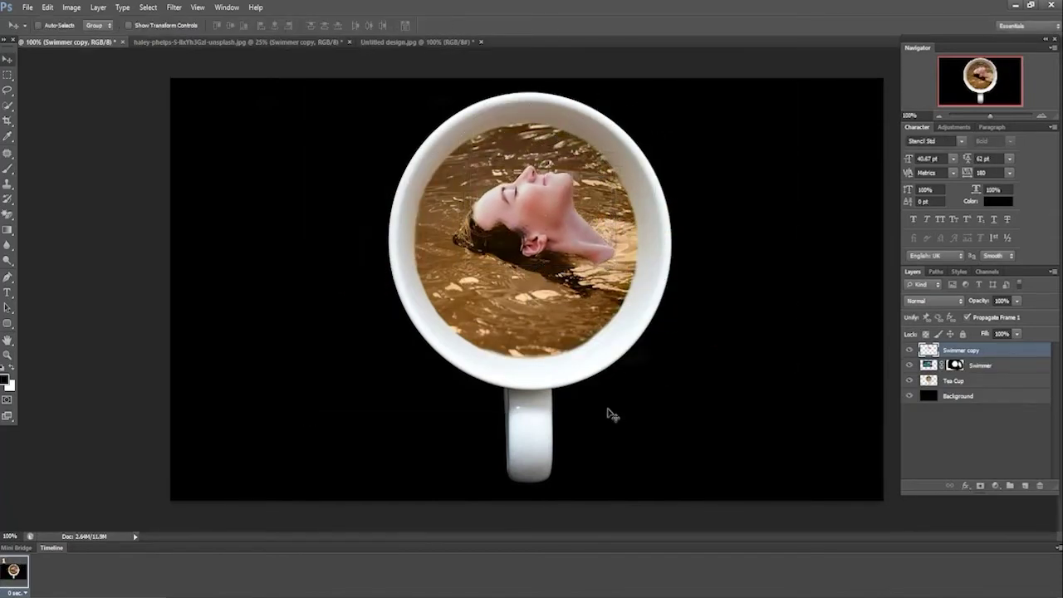
# Add a layer mask to the Swimmer copy layer and undo the trial brush strokes on the neck
pyautogui.click(980, 486)
pyautogui.press('b')
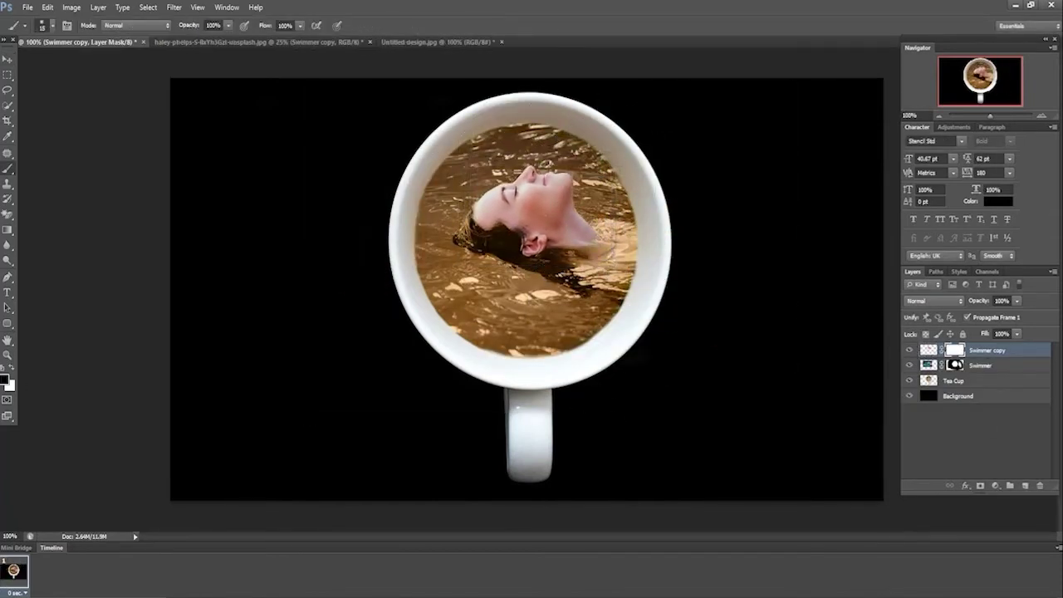
pyautogui.hotkey('ctrl', 'alt', 'z')
pyautogui.hotkey('ctrl', 'alt', 'z')
pyautogui.hotkey('ctrl', 'alt', 'z')
# Bring the red tea from Untitled design into the cup document as the top layer, scaled to about 134% over the tea
pyautogui.click(958, 396)
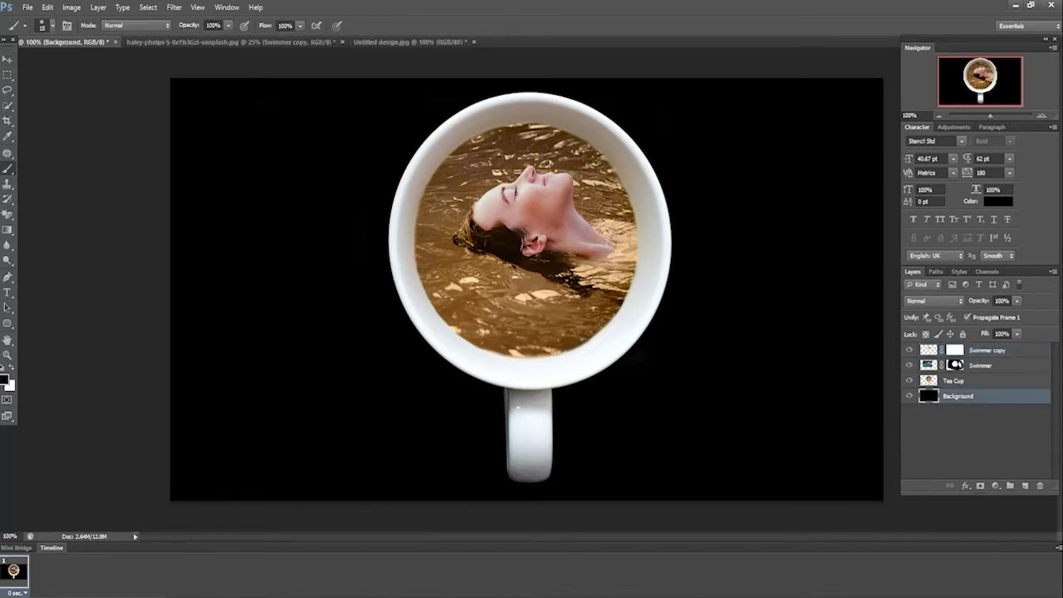
pyautogui.click(378, 40)
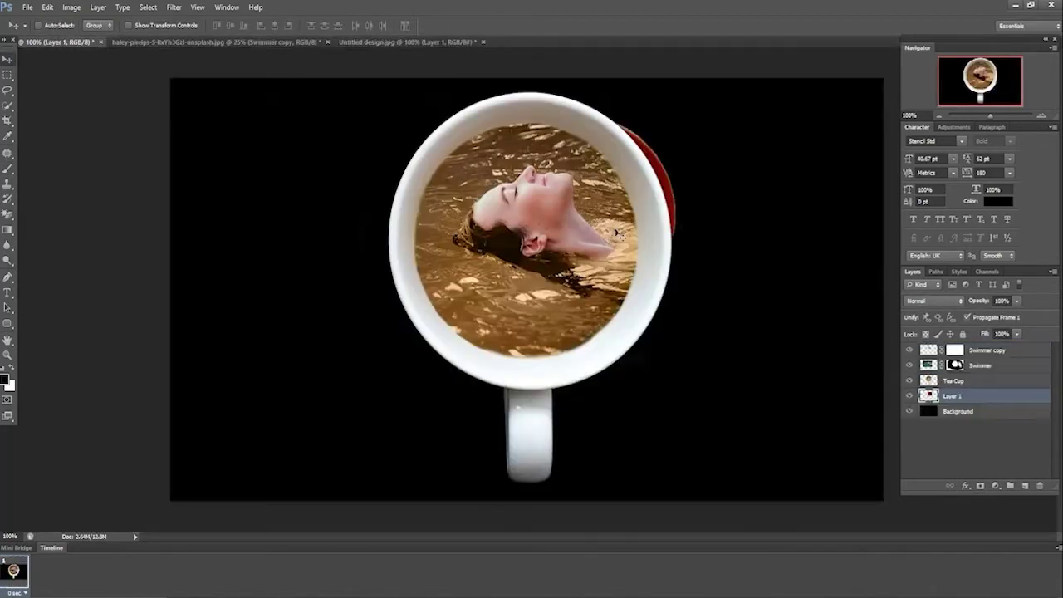
pyautogui.hotkey('ctrl', 't')
pyautogui.moveTo(633, 331); pyautogui.dragTo(692, 404)
pyautogui.moveTo(587, 307); pyautogui.dragTo(557, 284)
pyautogui.moveTo(408, 116); pyautogui.dragTo(404, 111)
pyautogui.moveTo(498, 232); pyautogui.dragTo(498, 240)
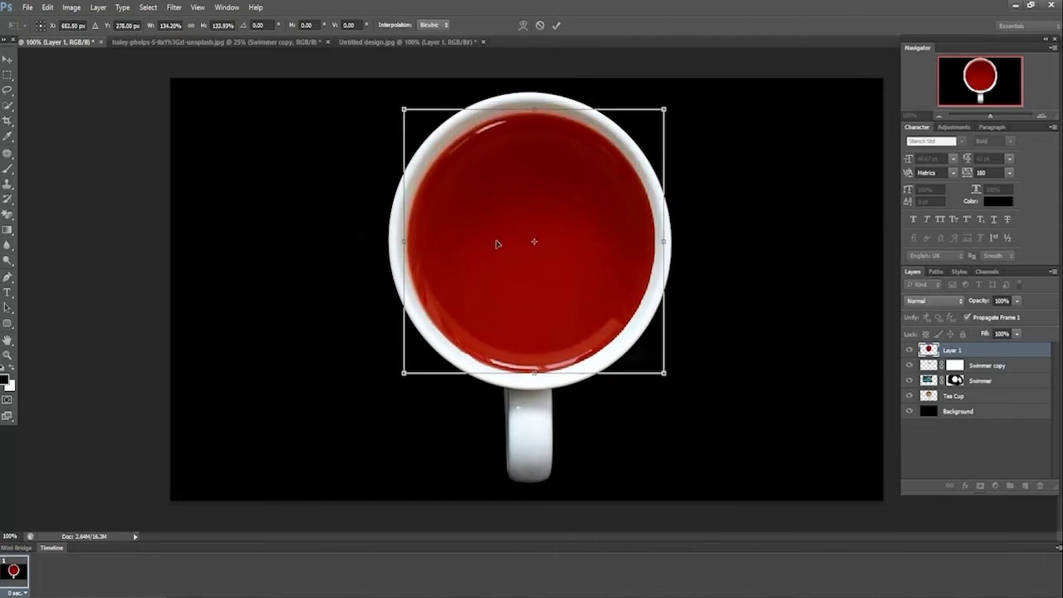
pyautogui.press('Return')
# Set Layer 1's blend mode to Soft Light and move it below the Swimmer layer
pyautogui.click(934, 301)
pyautogui.click(943, 463)
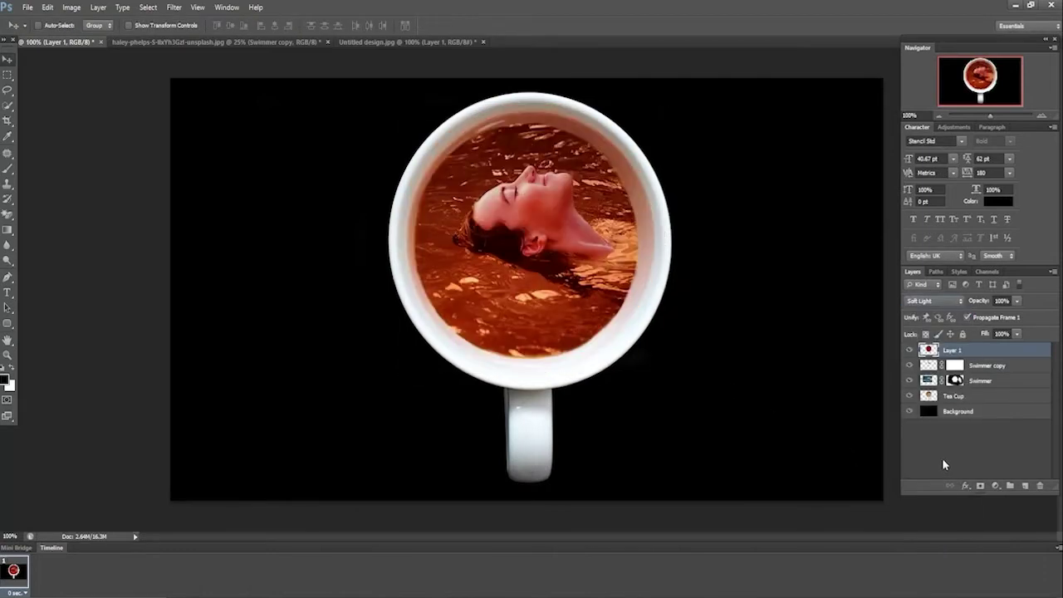
pyautogui.moveTo(973, 353); pyautogui.dragTo(980, 388)
pyautogui.click(935, 431)
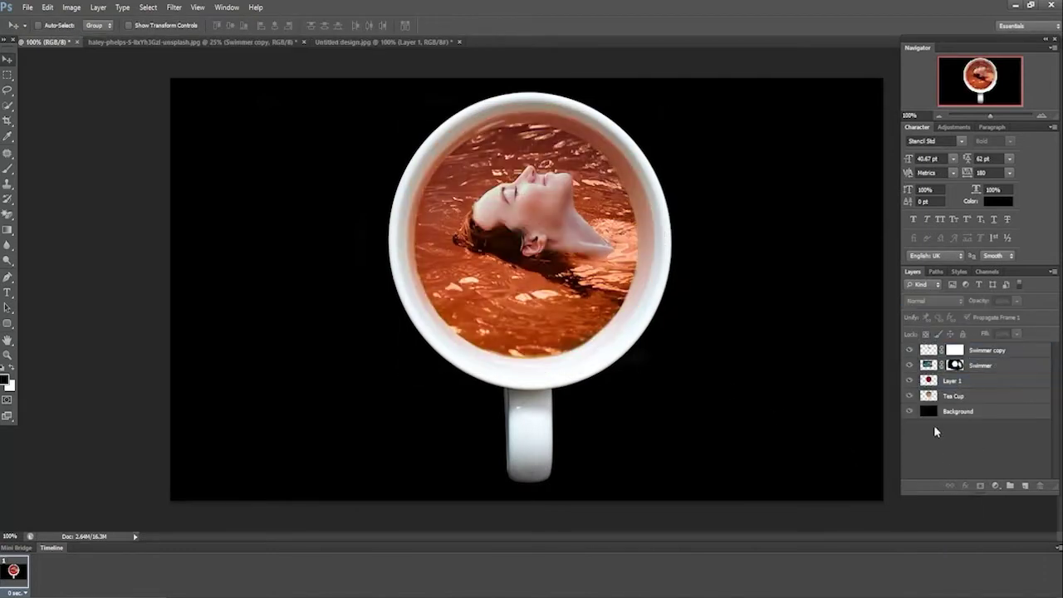
# Group the layers from Tea Cup to Swimmer copy and move the group to the left half of the canvas
pyautogui.click(974, 398)
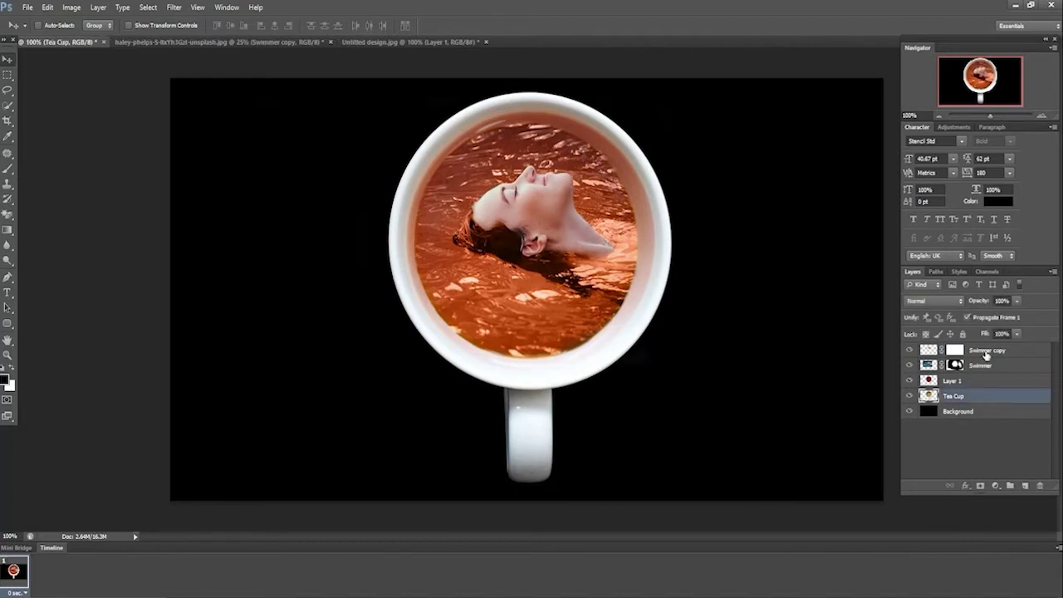
pyautogui.keyDown('shift'); pyautogui.click(986, 355); pyautogui.keyUp('shift')
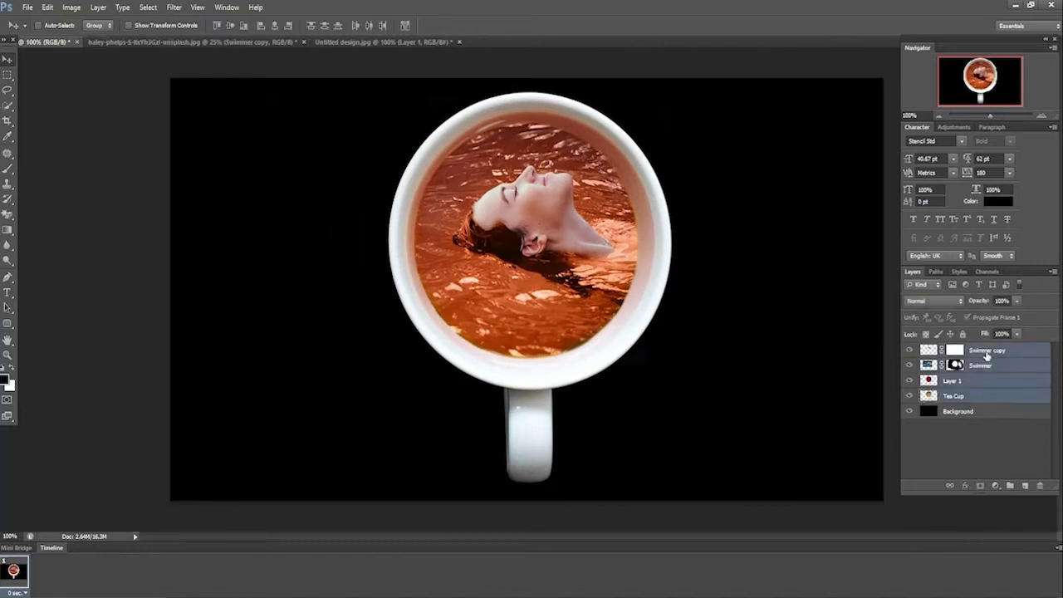
pyautogui.hotkey('ctrl', 'g')
pyautogui.hotkey('ctrl', '-')
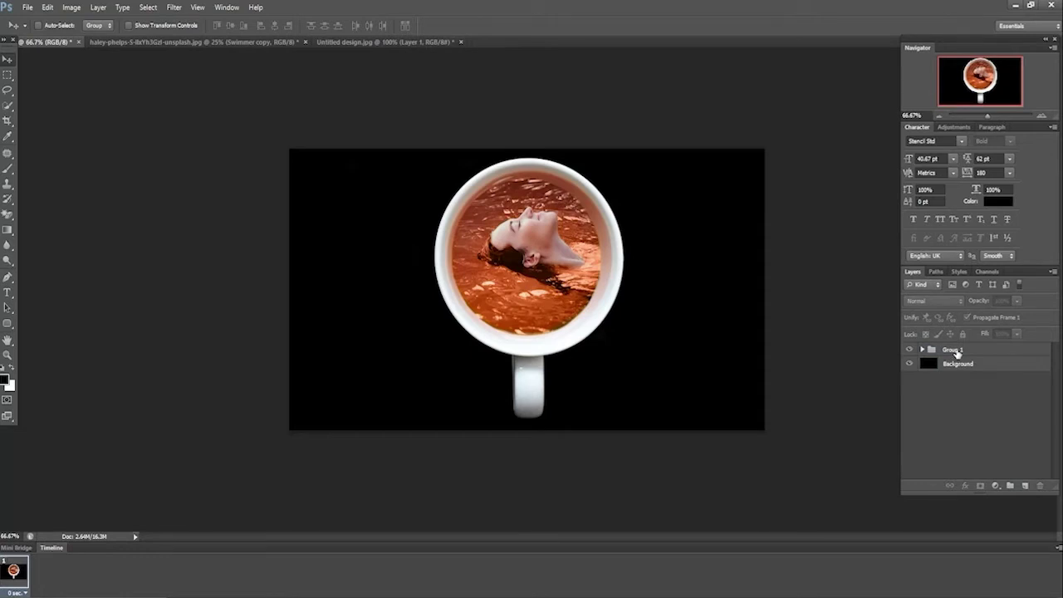
pyautogui.click(956, 352)
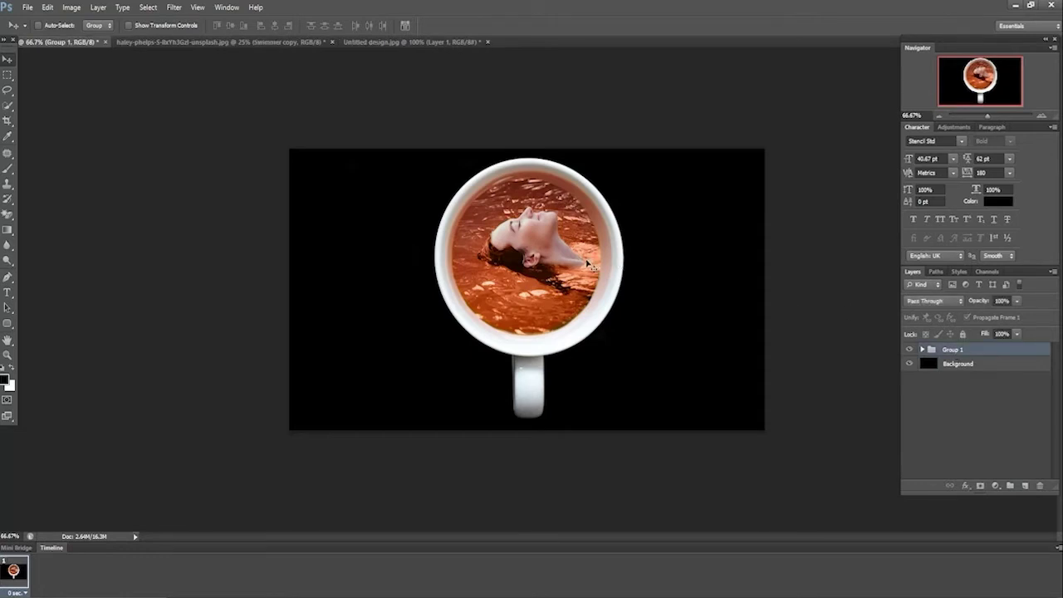
pyautogui.moveTo(587, 264); pyautogui.dragTo(489, 261)
# Add the white title "TEA PHOTO MANIPULATION" on three lines and place it beside the cup
pyautogui.press('t')
pyautogui.click(589, 226)
pyautogui.write('TEA ')
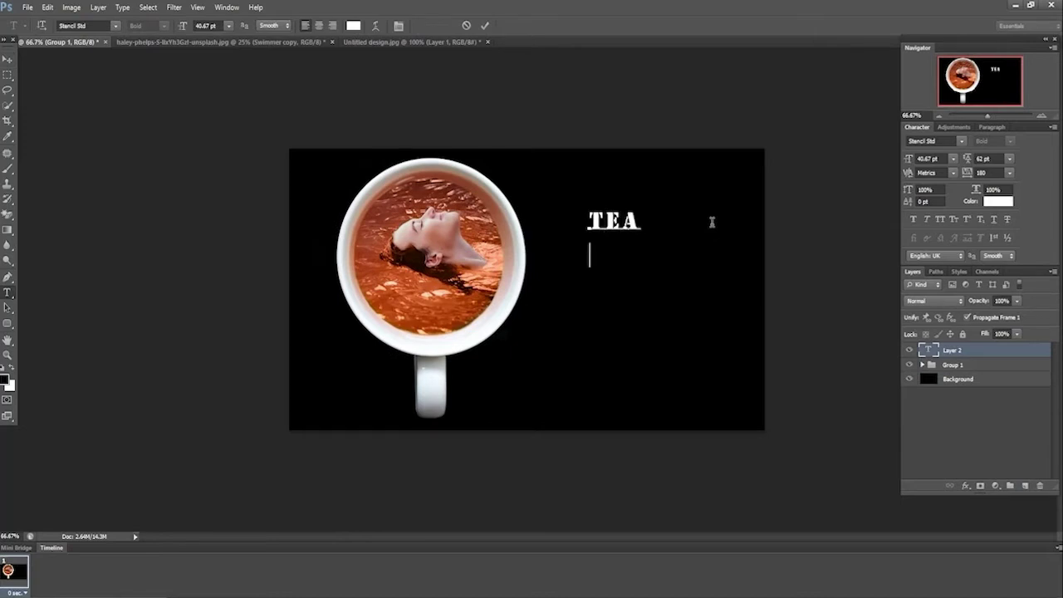
pyautogui.write('PHOTO')
pyautogui.press('Return')
pyautogui.write('M')
pyautogui.write('tion')
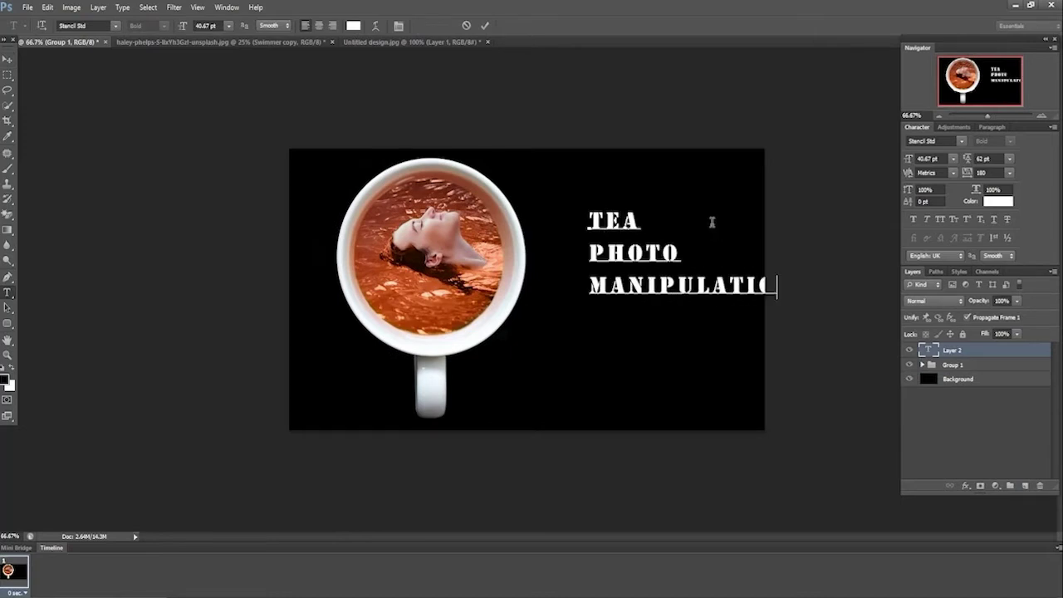
pyautogui.click(8, 60)
pyautogui.moveTo(630, 254); pyautogui.dragTo(588, 277)
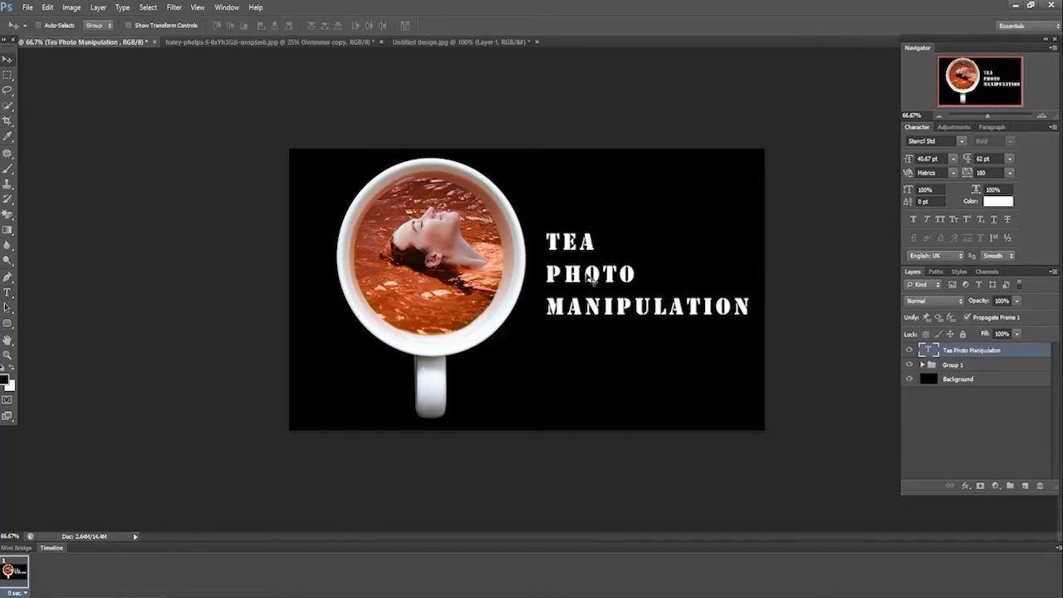
# Join TEA and PHOTO on one line of the title and recentre the two-line text beside the cup
pyautogui.doubleClick(928, 349)
pyautogui.click(602, 275)
pyautogui.press('Left')
pyautogui.press('Left')
pyautogui.press('Left')
pyautogui.press('BackSpace')
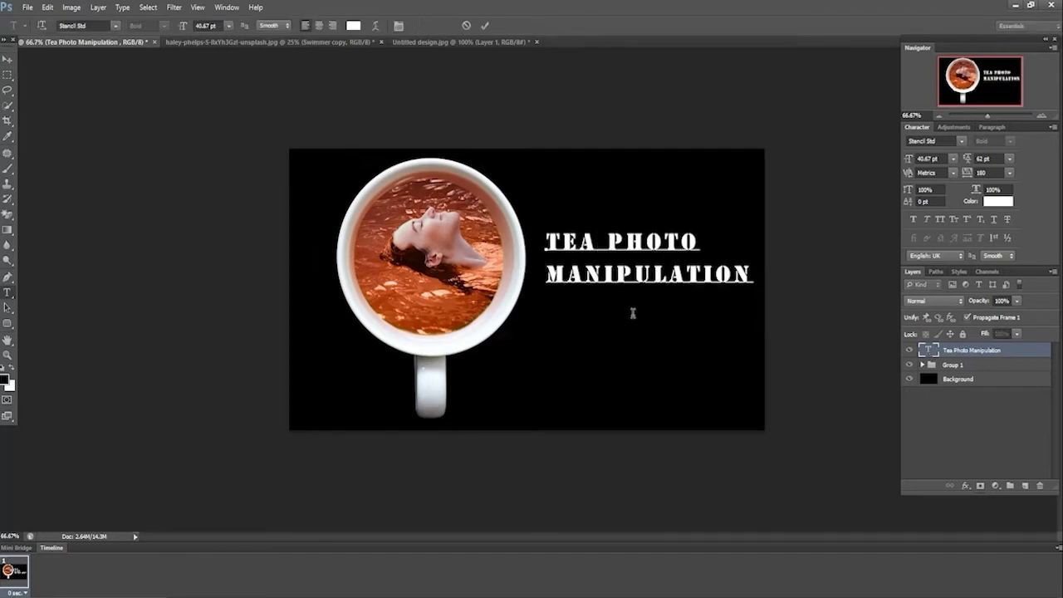
pyautogui.click(8, 60)
pyautogui.moveTo(625, 266); pyautogui.dragTo(630, 283)
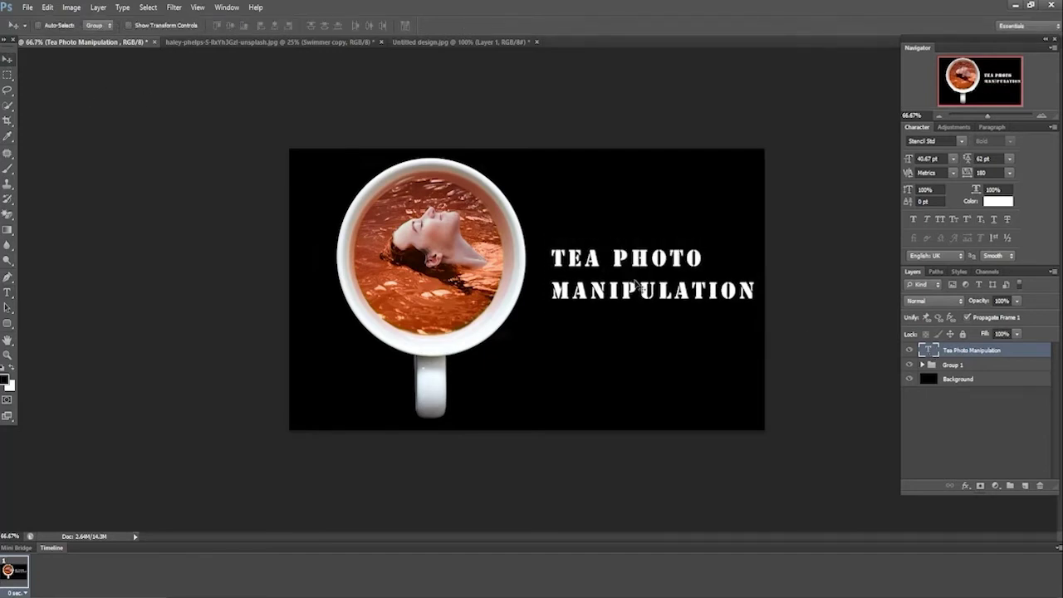
# Add Bevel & Emboss to the title with Depth 250%, Size 90 px, highlight opacity 100%, shadow opacity 0% and shadow colour ffffff
pyautogui.doubleClick(1012, 355)
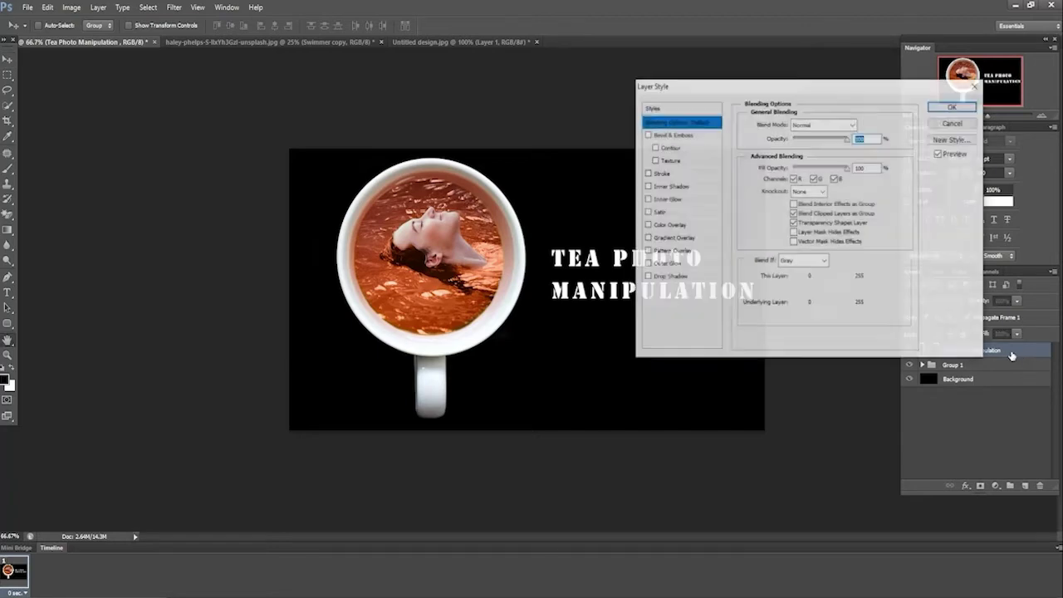
pyautogui.click(686, 136)
pyautogui.moveTo(794, 156)
pyautogui.mouseDown()
pyautogui.moveTo(817, 159)
pyautogui.moveTo(802, 158)
pyautogui.mouseUp()
pyautogui.write('90')
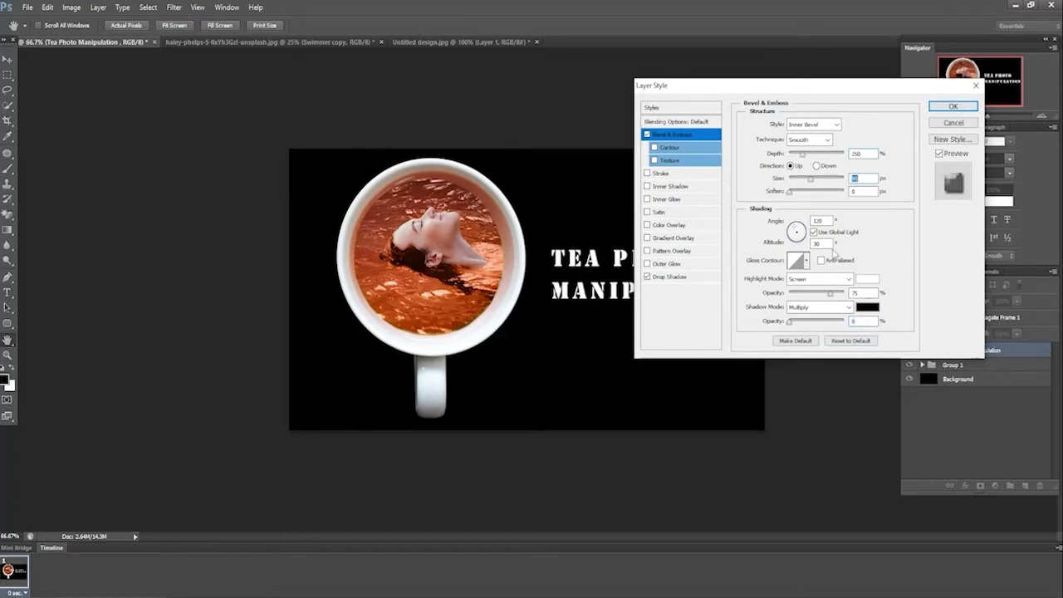
pyautogui.moveTo(830, 292); pyautogui.dragTo(883, 300)
pyautogui.click(866, 308)
pyautogui.click(62, 352)
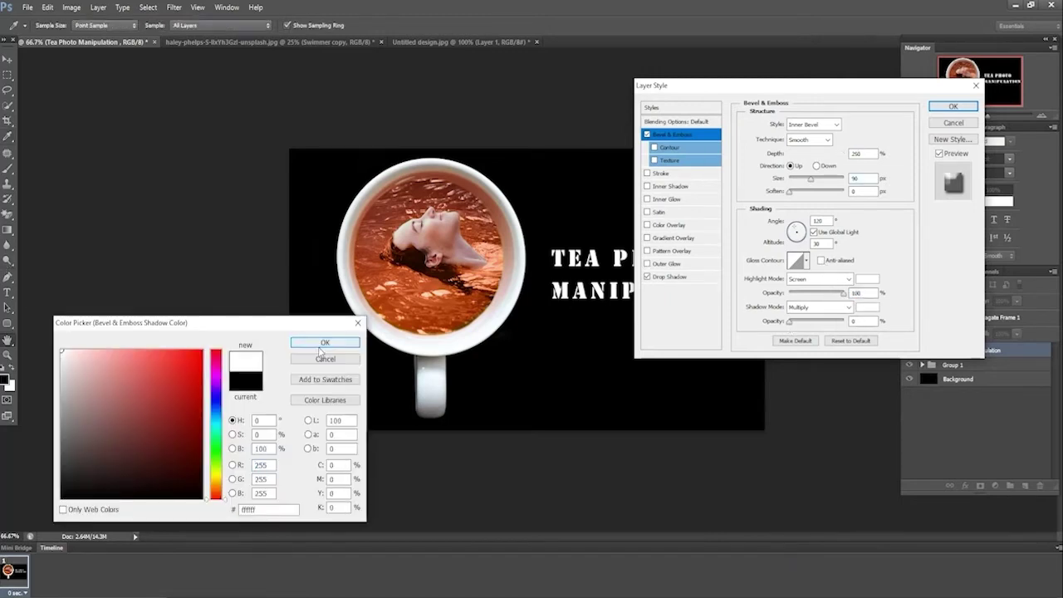
pyautogui.click(322, 343)
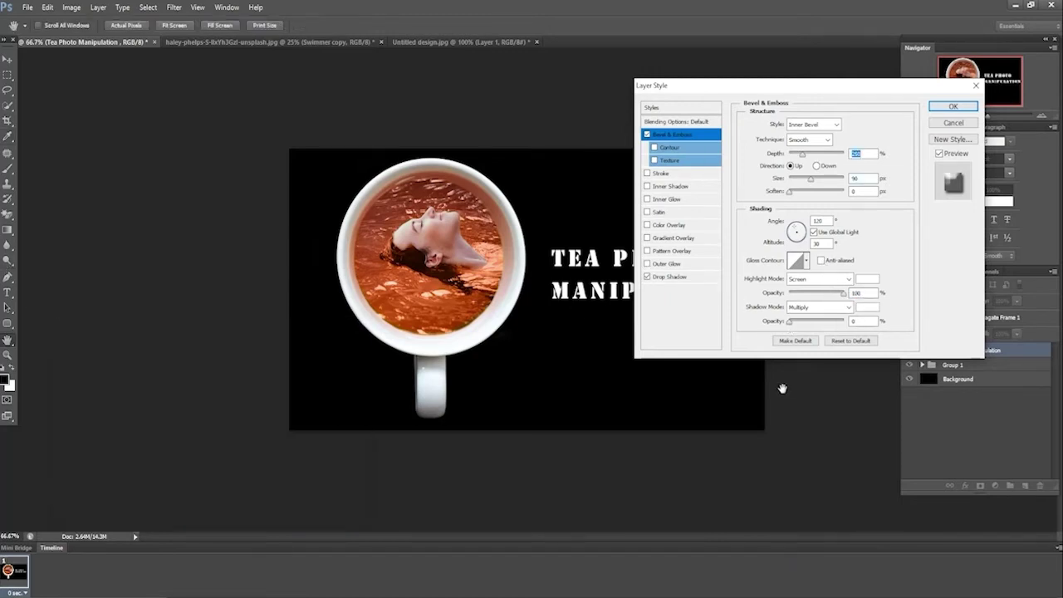
# Give the title a red Drop Shadow with 50% opacity, 23 px distance and increased spread, and apply the layer style
pyautogui.click(674, 277)
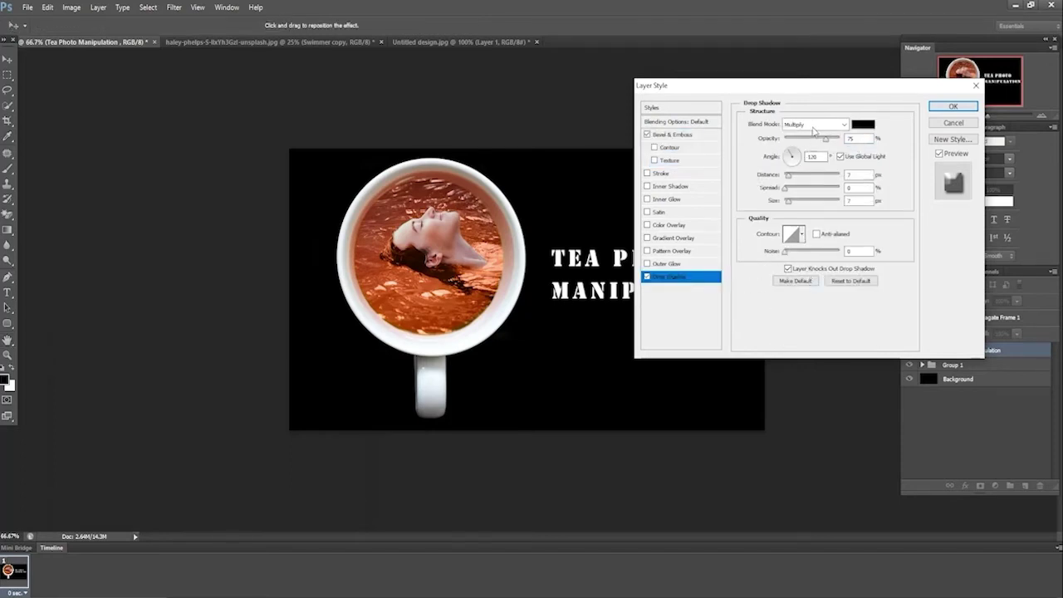
pyautogui.moveTo(825, 139); pyautogui.dragTo(814, 143)
pyautogui.click(866, 127)
pyautogui.moveTo(188, 359); pyautogui.dragTo(199, 355)
pyautogui.click(324, 343)
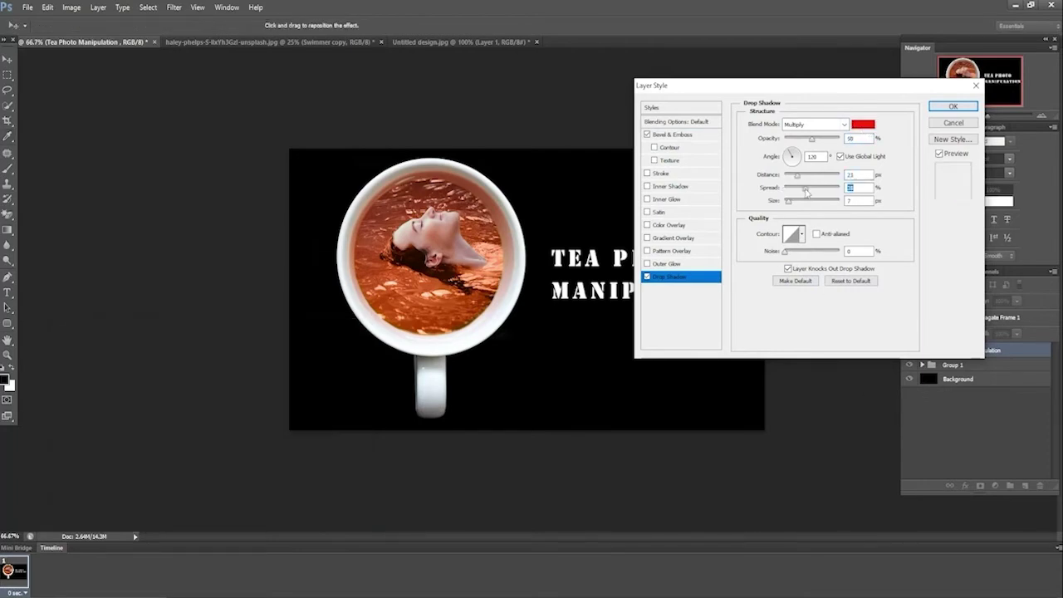
pyautogui.press('Return')
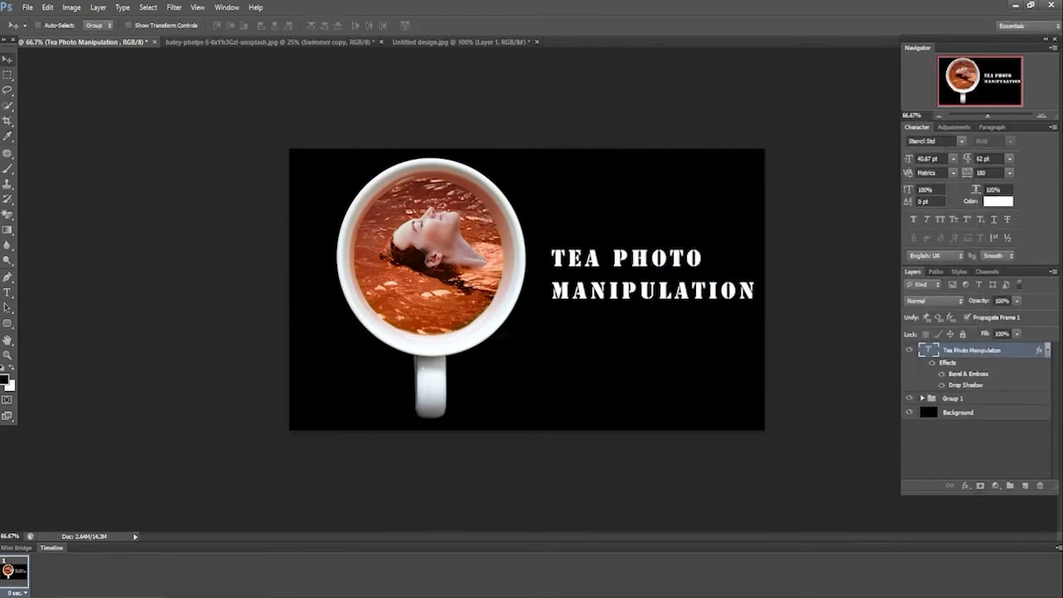
pyautogui.doubleClick(1030, 355)
pyautogui.click(674, 278)
pyautogui.click(864, 125)
pyautogui.click(79, 362)
pyautogui.click(324, 342)
pyautogui.moveTo(759, 88); pyautogui.dragTo(151, 123)
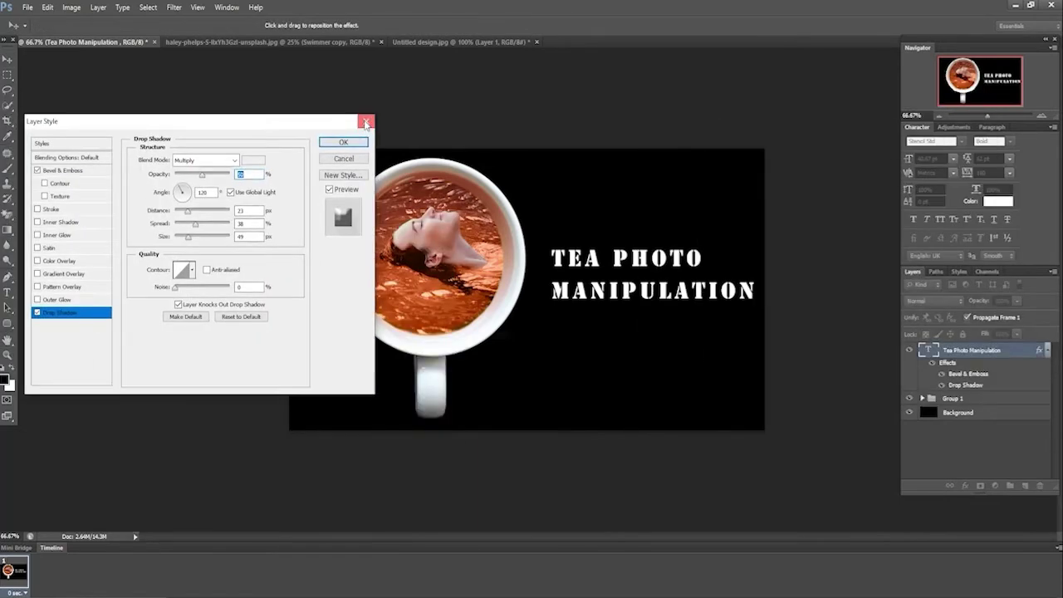
pyautogui.click(366, 121)
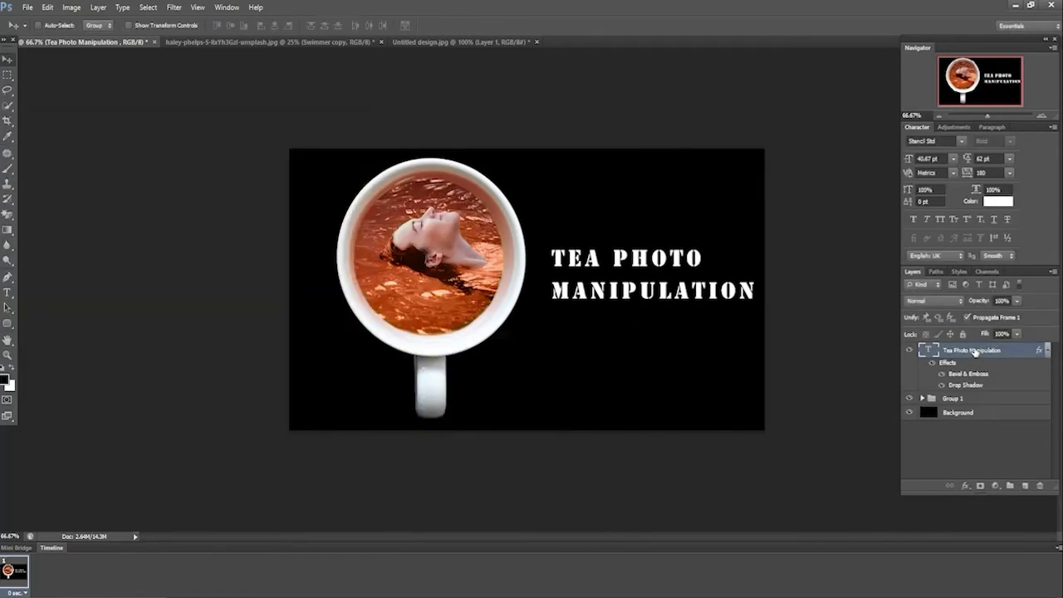
# Duplicate the title text layer and clear the layer style from the copy
pyautogui.hotkey('ctrl', 'j')
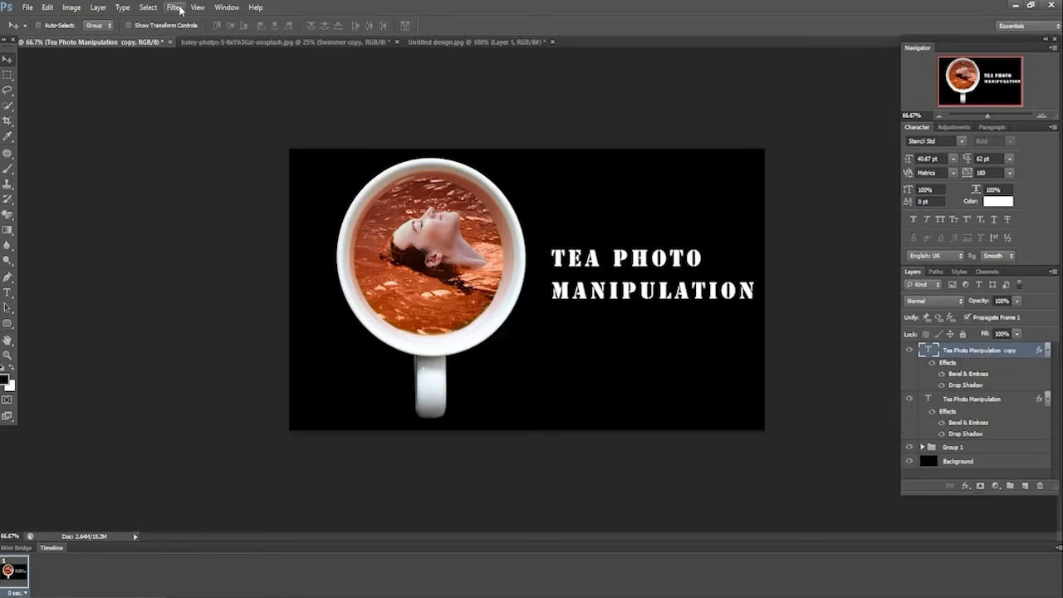
pyautogui.rightClick(975, 363)
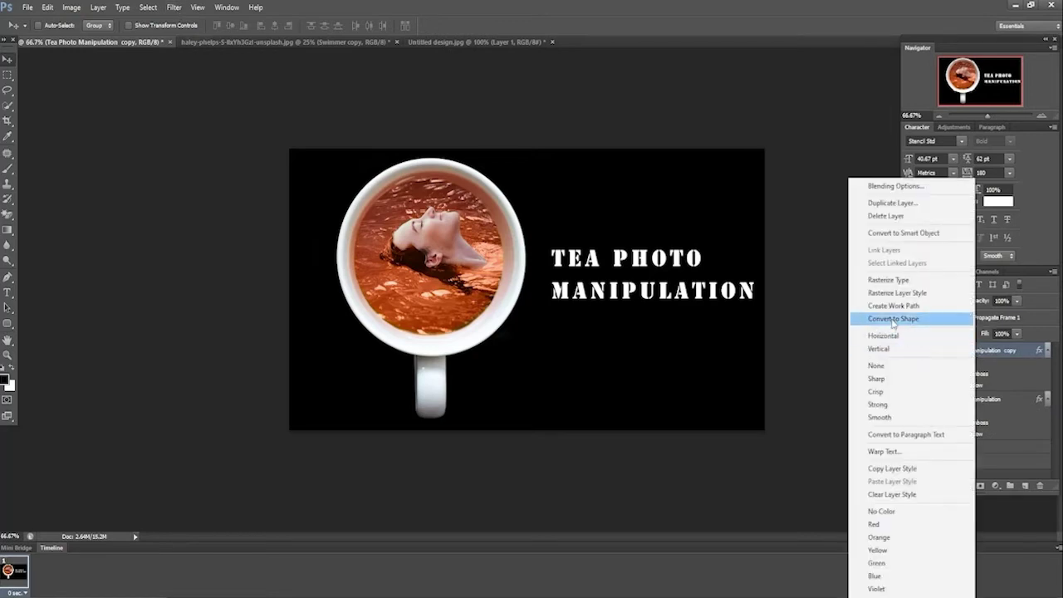
pyautogui.click(892, 494)
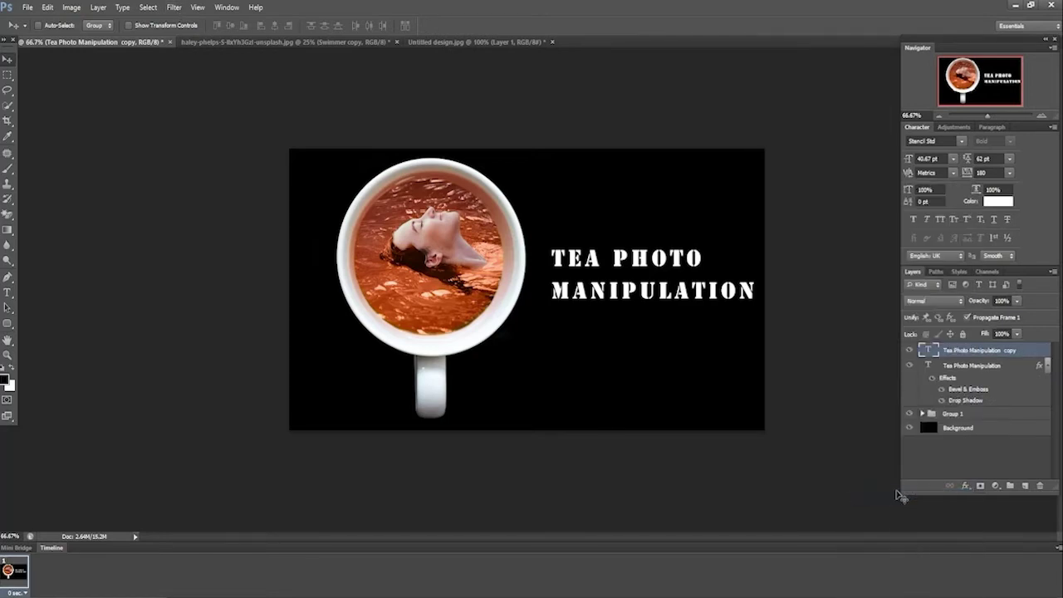
# Rasterize the title copy and apply a Gaussian Blur with a radius of about 34.6 pixels for a white glow
pyautogui.click(173, 8)
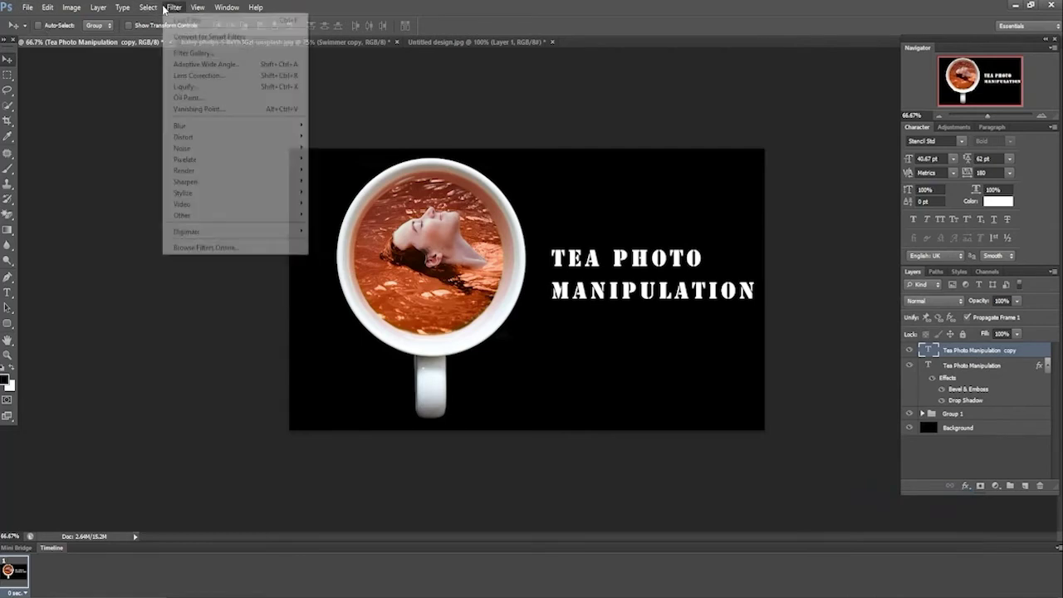
pyautogui.click(174, 8)
pyautogui.click(175, 7)
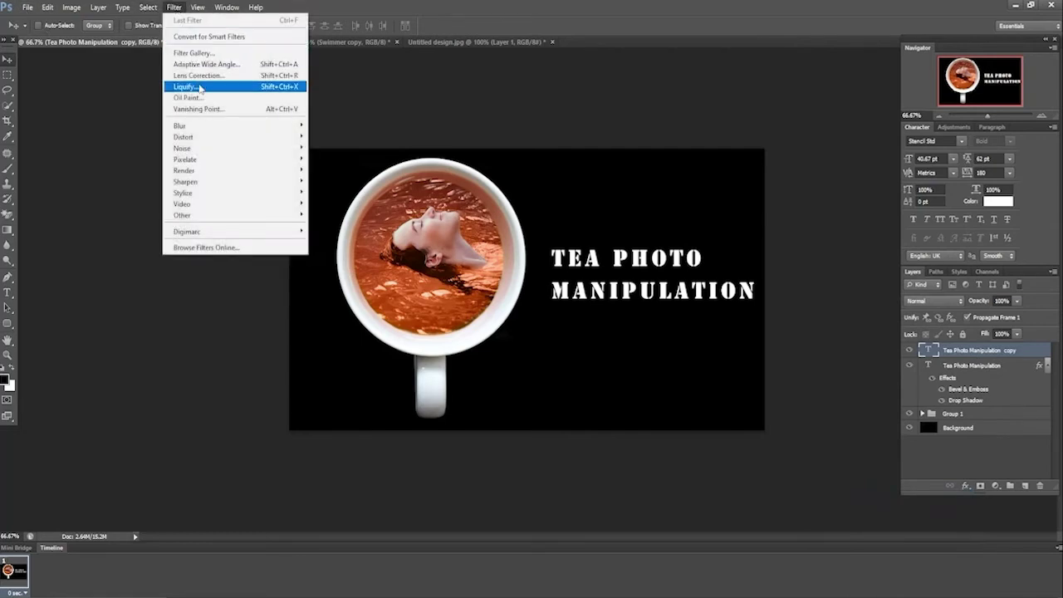
pyautogui.moveTo(209, 131)
pyautogui.click(353, 208)
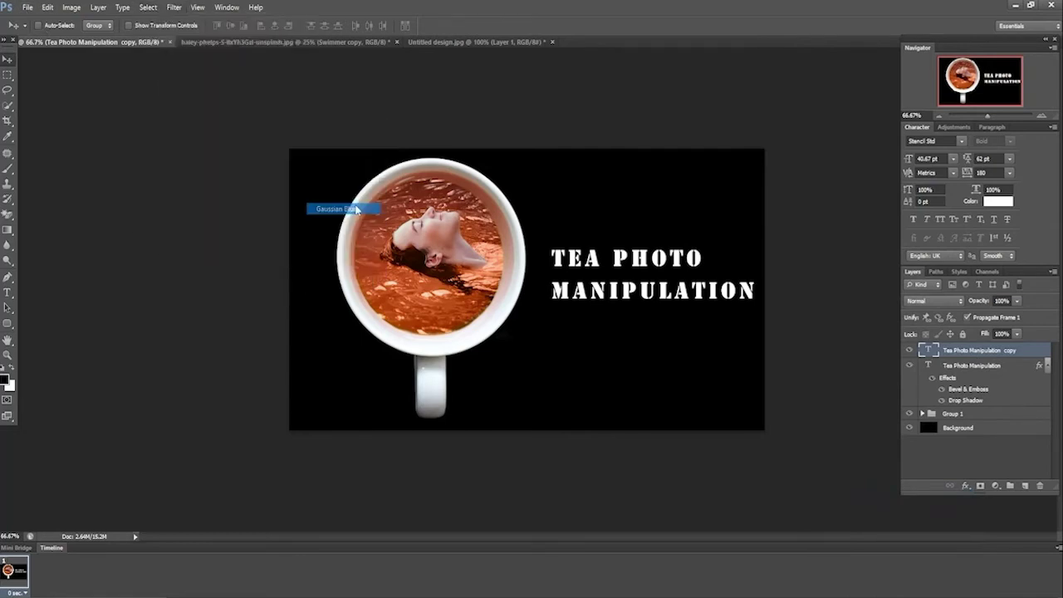
pyautogui.click(512, 240)
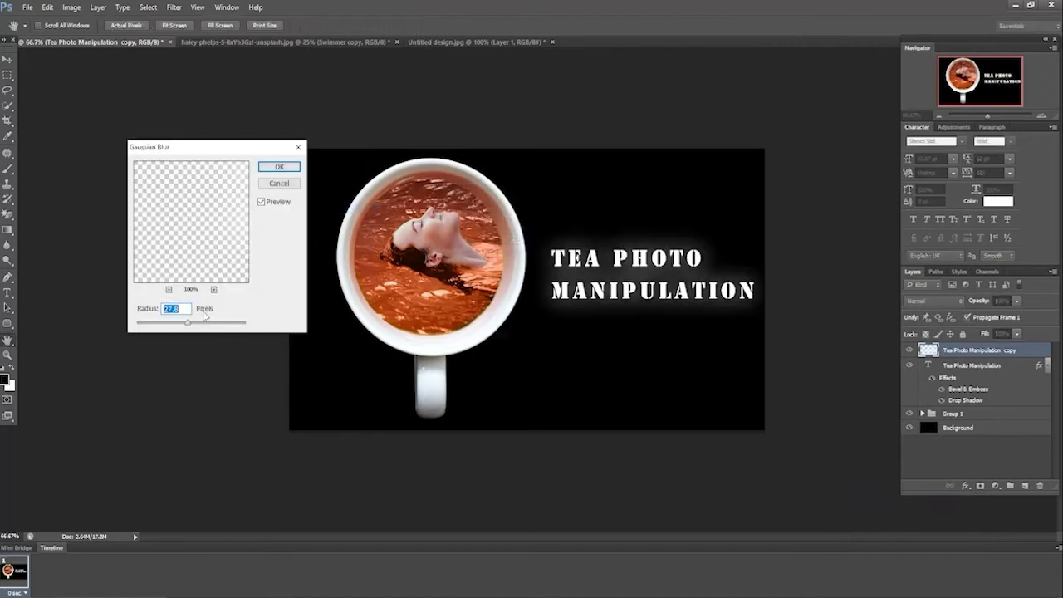
pyautogui.moveTo(189, 319); pyautogui.dragTo(192, 326)
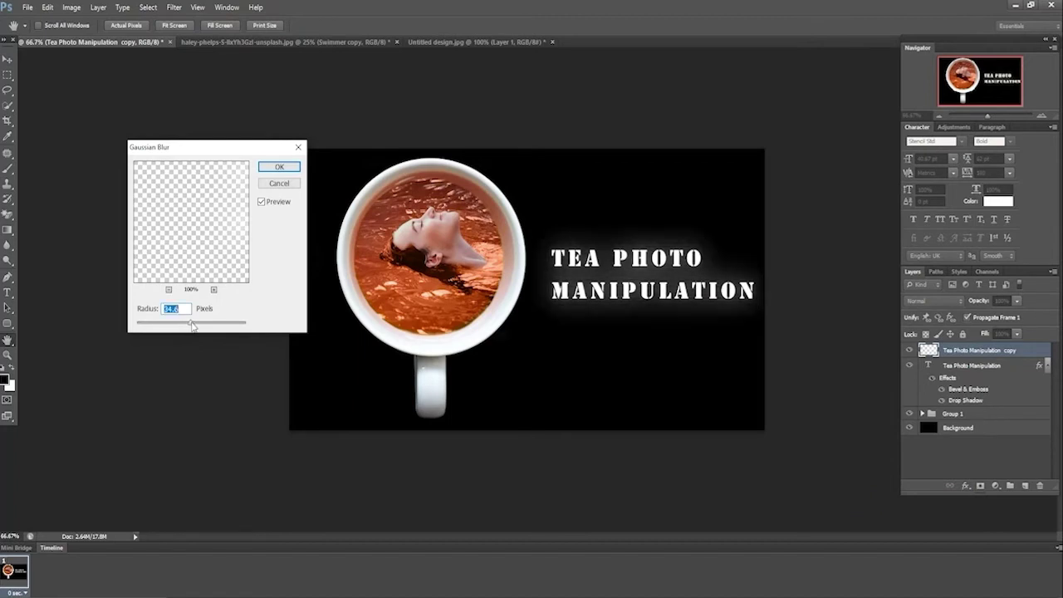
pyautogui.click(278, 166)
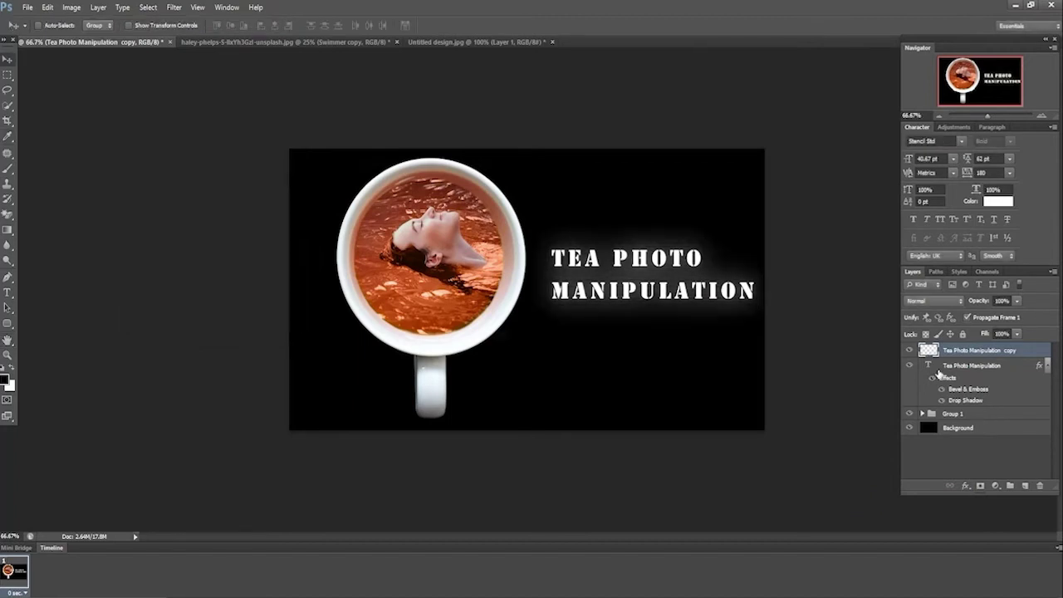
# Recolour the original title text with a reddish brown sampled from the tea in the cup
pyautogui.doubleClick(929, 365)
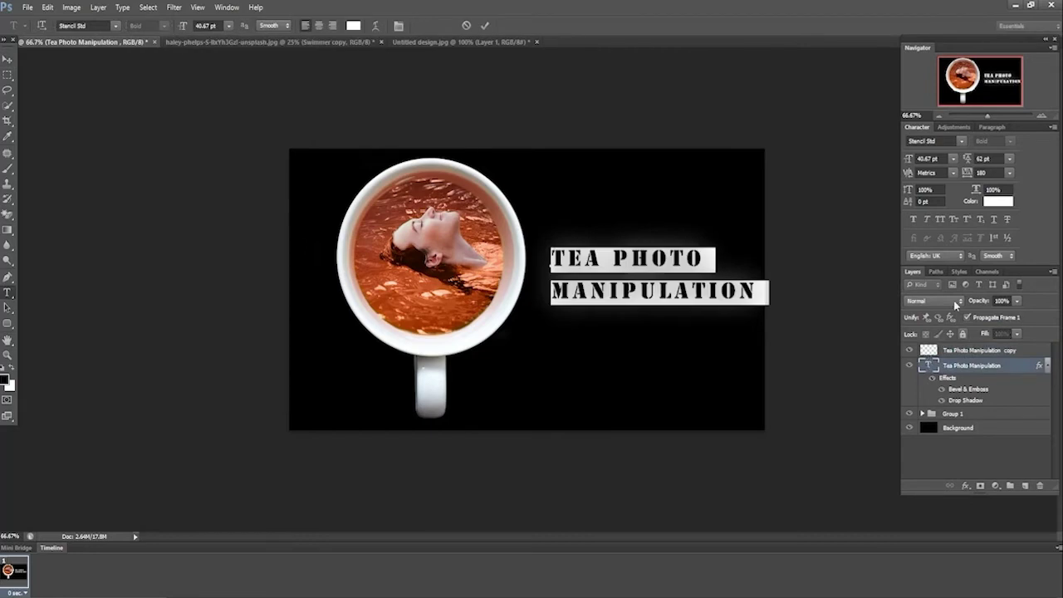
pyautogui.click(996, 201)
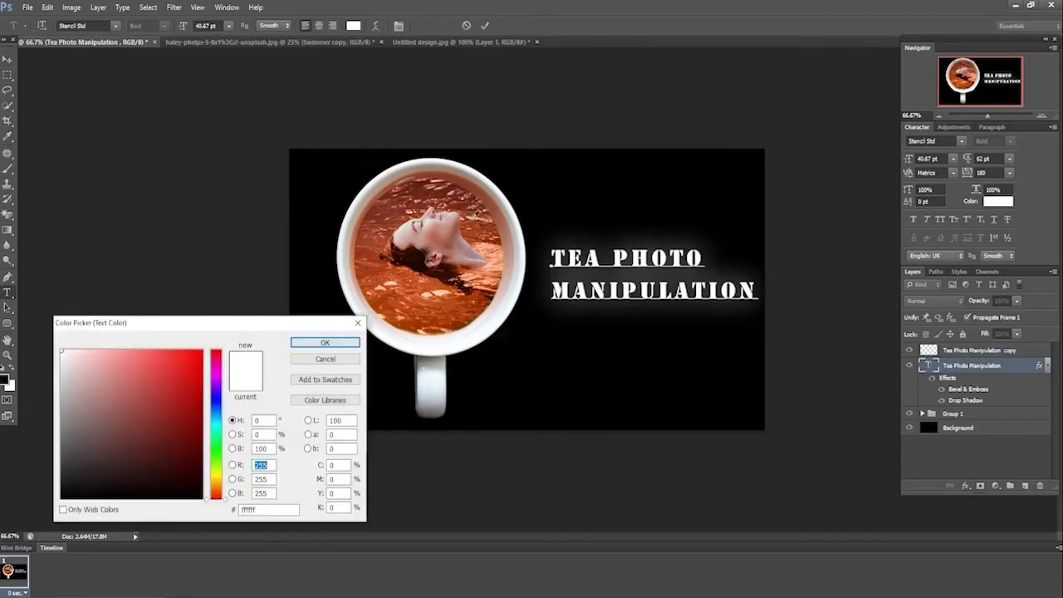
pyautogui.click(478, 222)
pyautogui.click(340, 345)
pyautogui.hotkey('ctrl', 'Return')
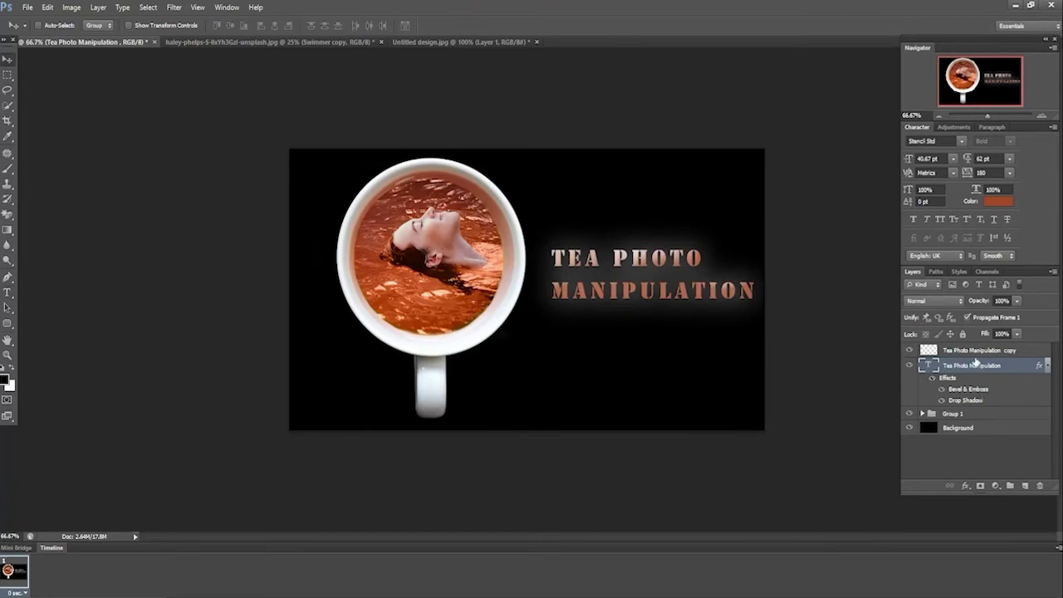
# Add a 4 px outside Stroke in dark brown 310f01 to the original title and apply the layer style
pyautogui.doubleClick(955, 378)
pyautogui.click(110, 212)
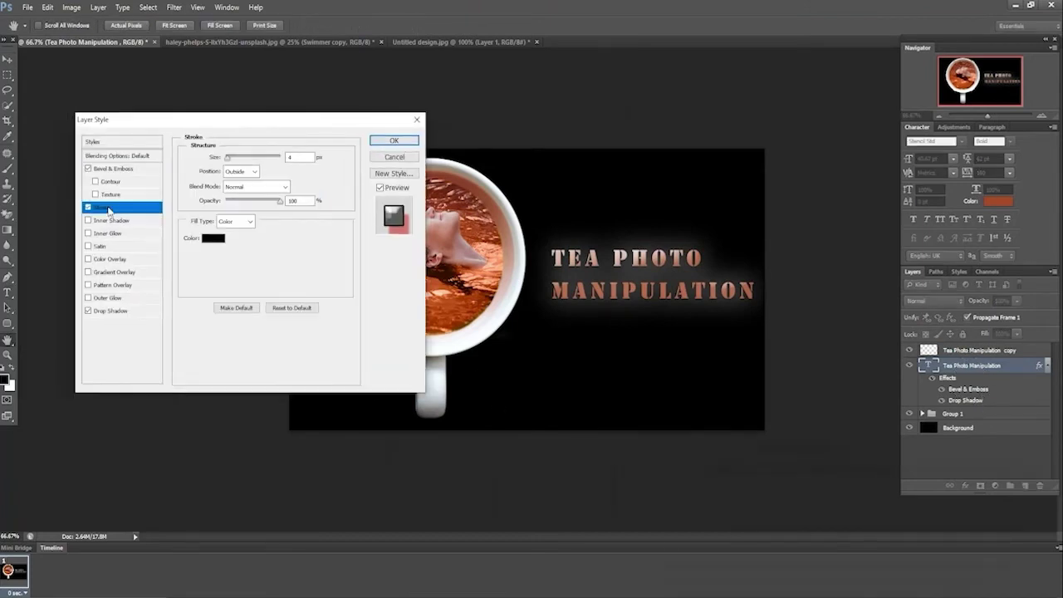
pyautogui.click(207, 237)
pyautogui.click(753, 366)
pyautogui.press('Return')
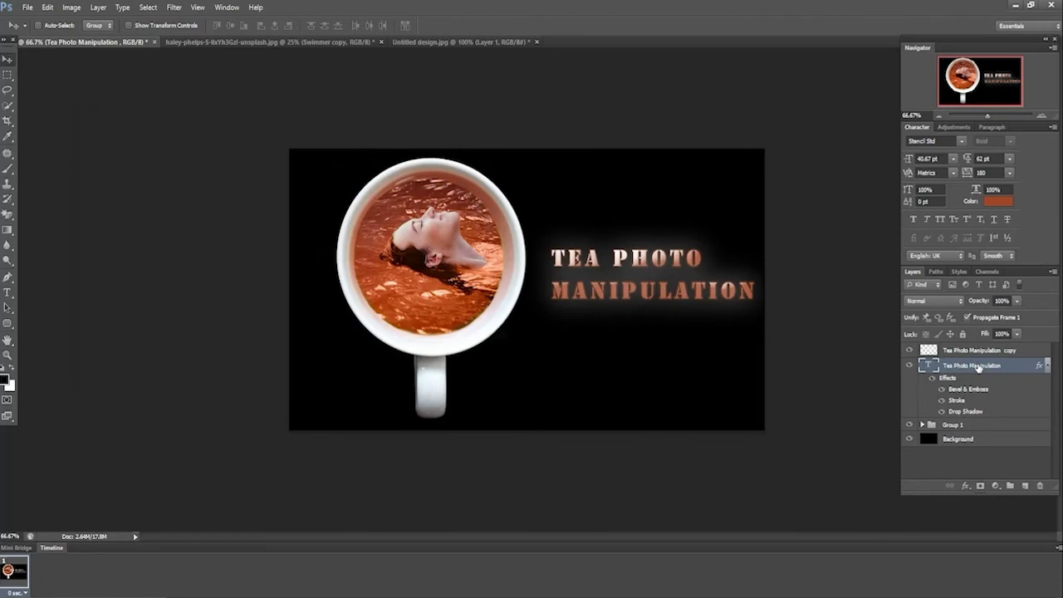
# Duplicate the styled title layer and set the lower title's stroke colour to light peach ffcebc
pyautogui.hotkey('ctrl', 'j')
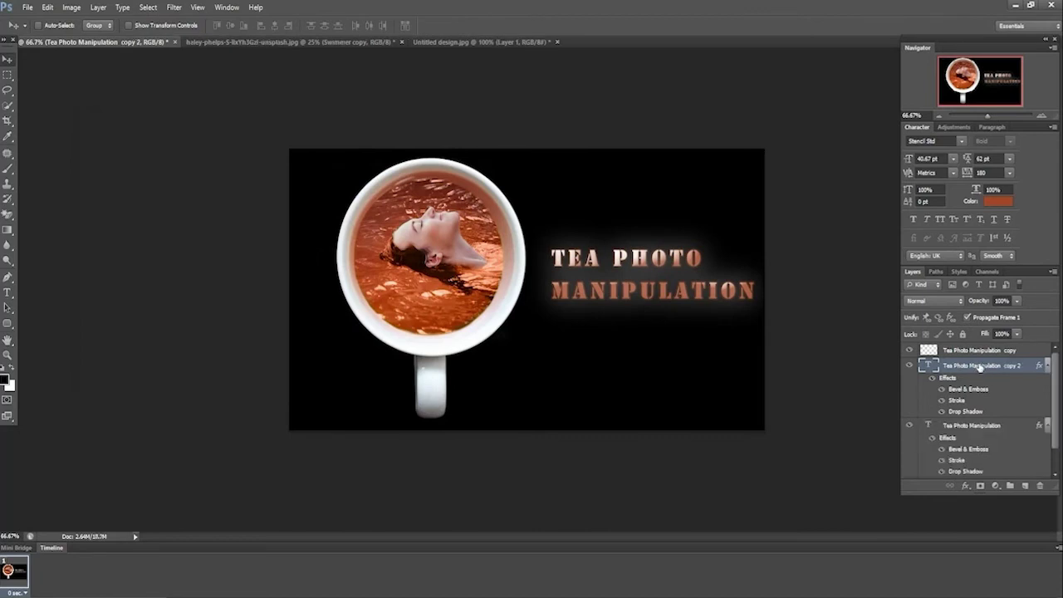
pyautogui.scroll(-1, 974, 406)
pyautogui.press('h')
pyautogui.doubleClick(966, 435)
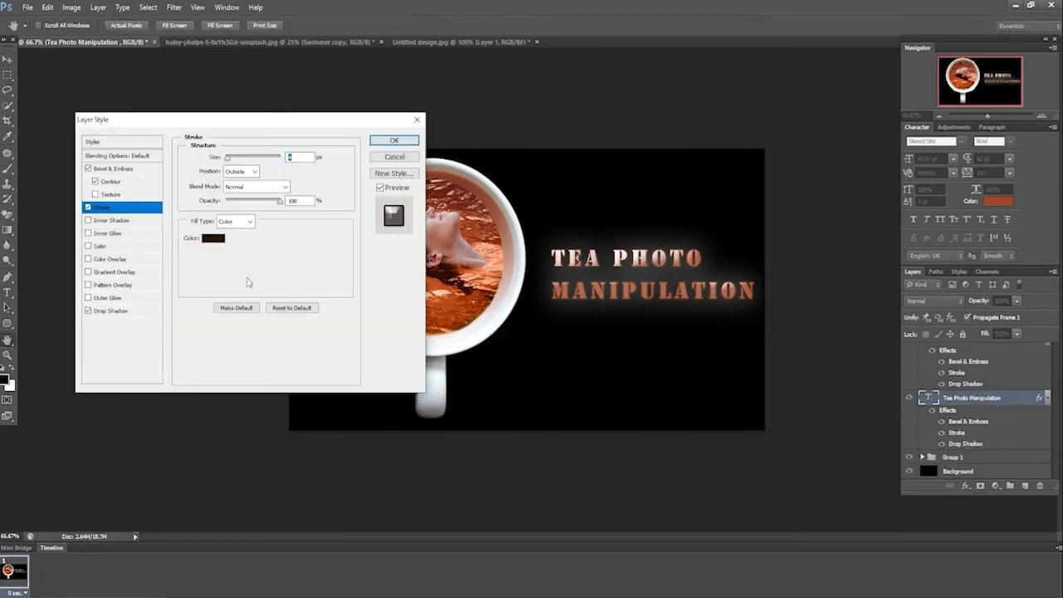
pyautogui.click(209, 240)
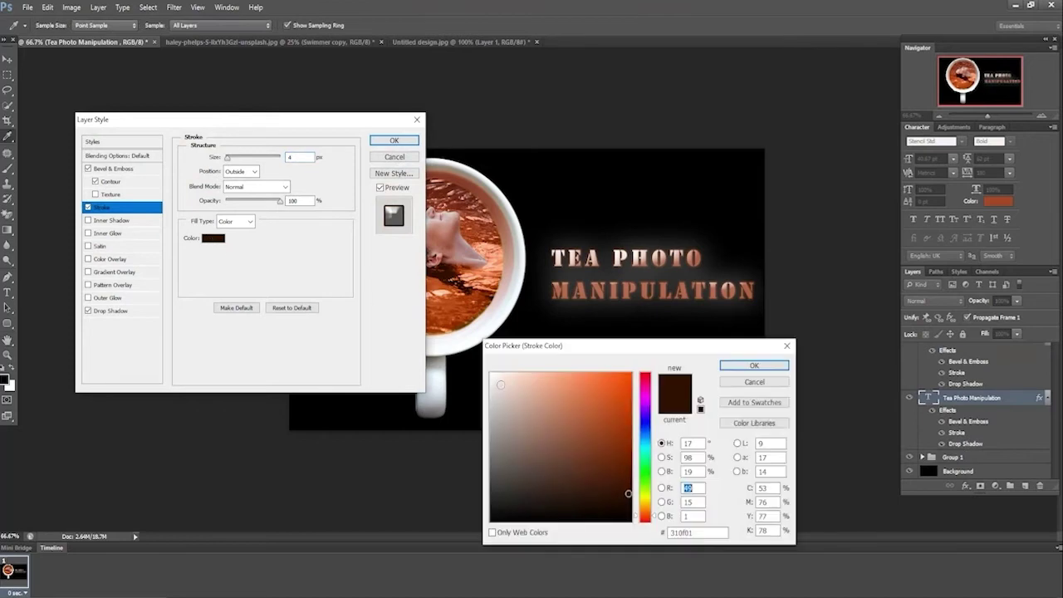
pyautogui.click(491, 376)
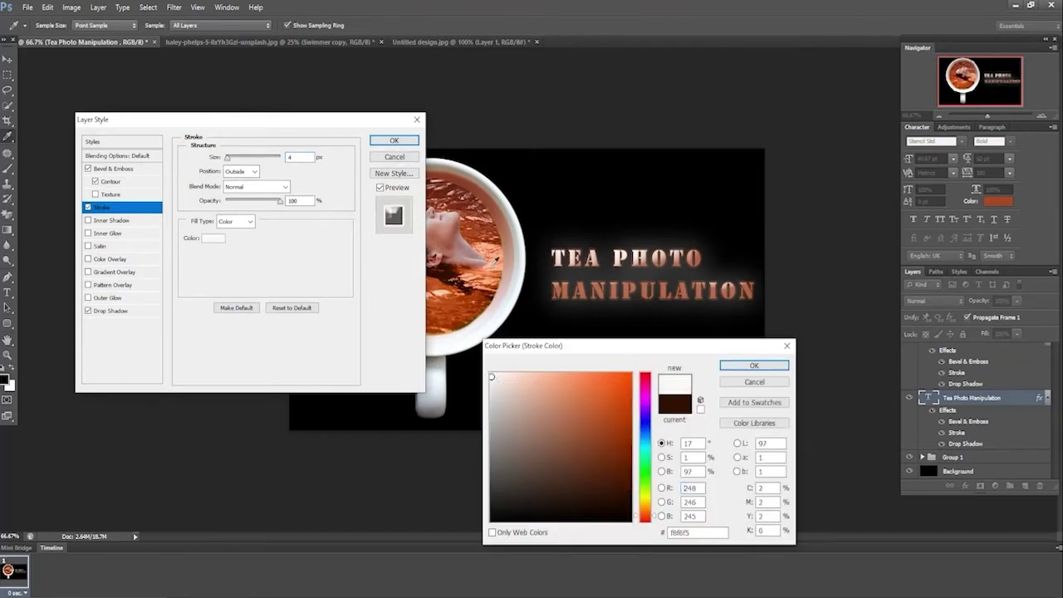
pyautogui.click(527, 373)
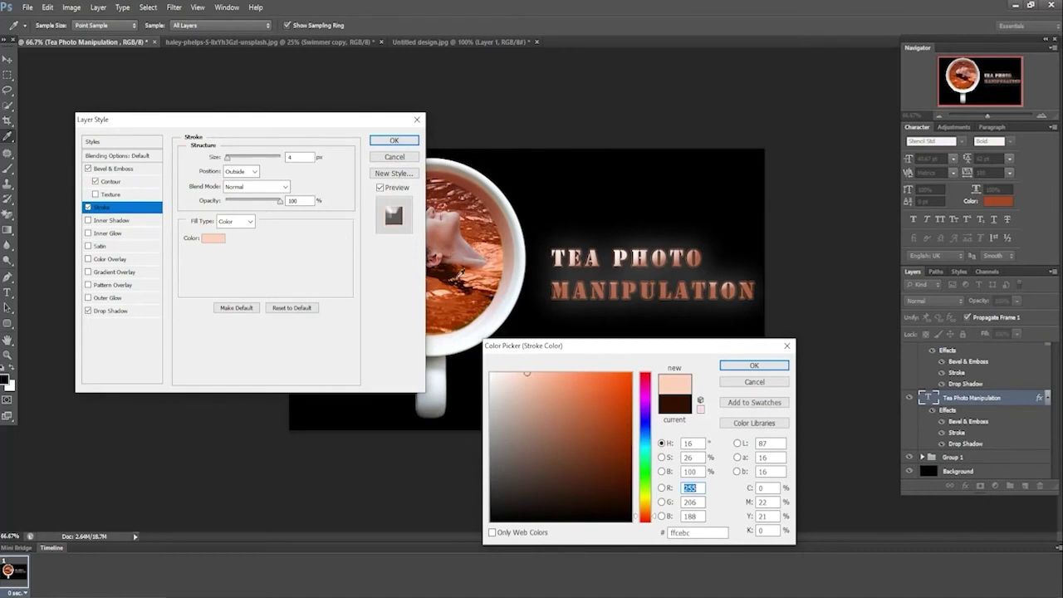
pyautogui.click(739, 367)
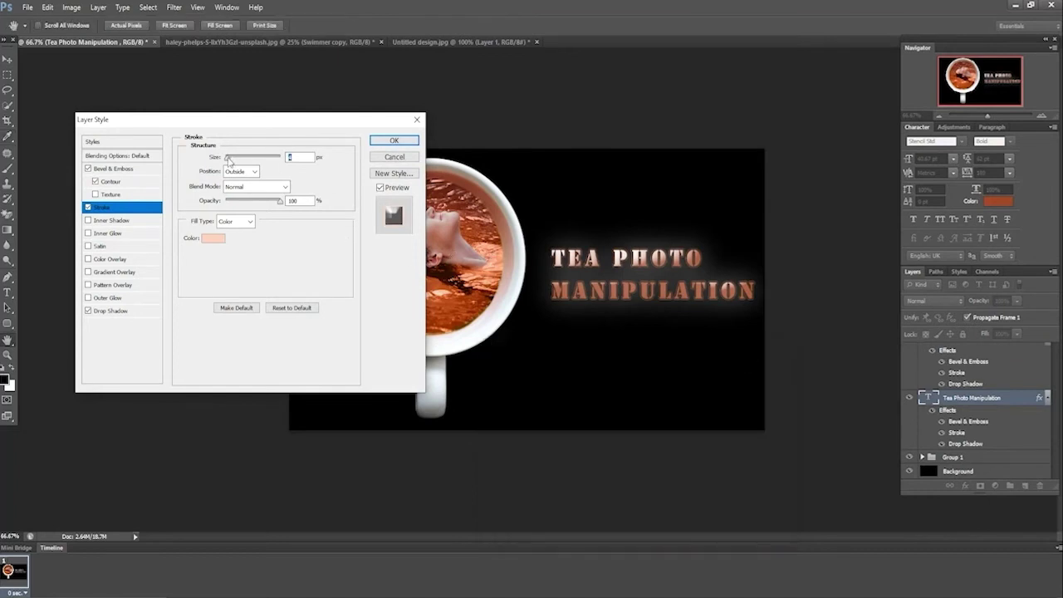
# Increase the lower title's stroke size to form a visible peach outline and apply the layer style
pyautogui.moveTo(229, 158); pyautogui.dragTo(231, 162)
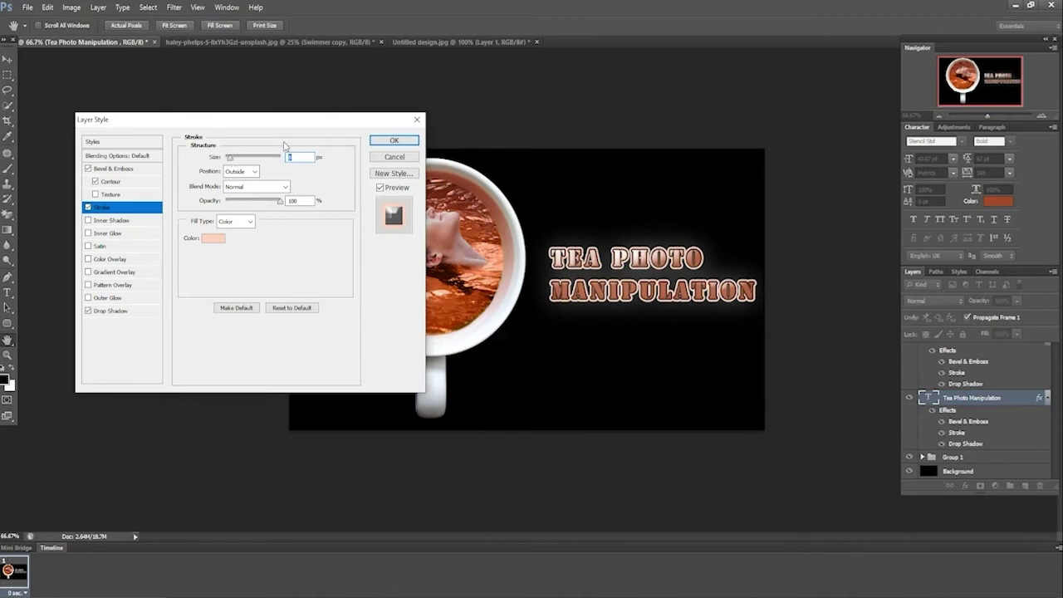
pyautogui.click(411, 141)
pyautogui.scroll(2, 978, 441)
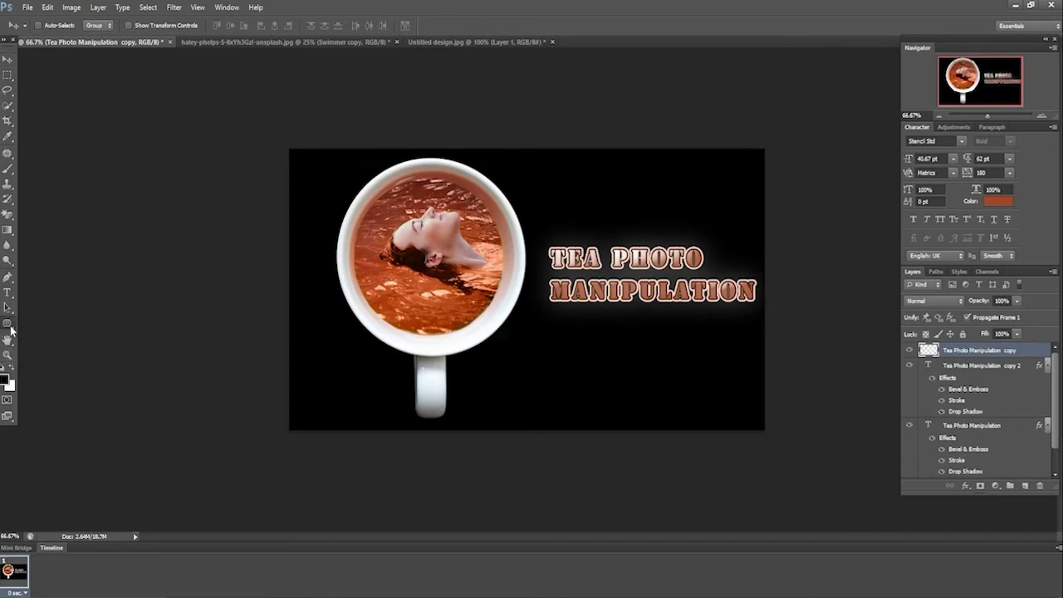
# Draw a five-sided polygon, move it over the title and resize it to 681 × 557 px
pyautogui.click(11, 329)
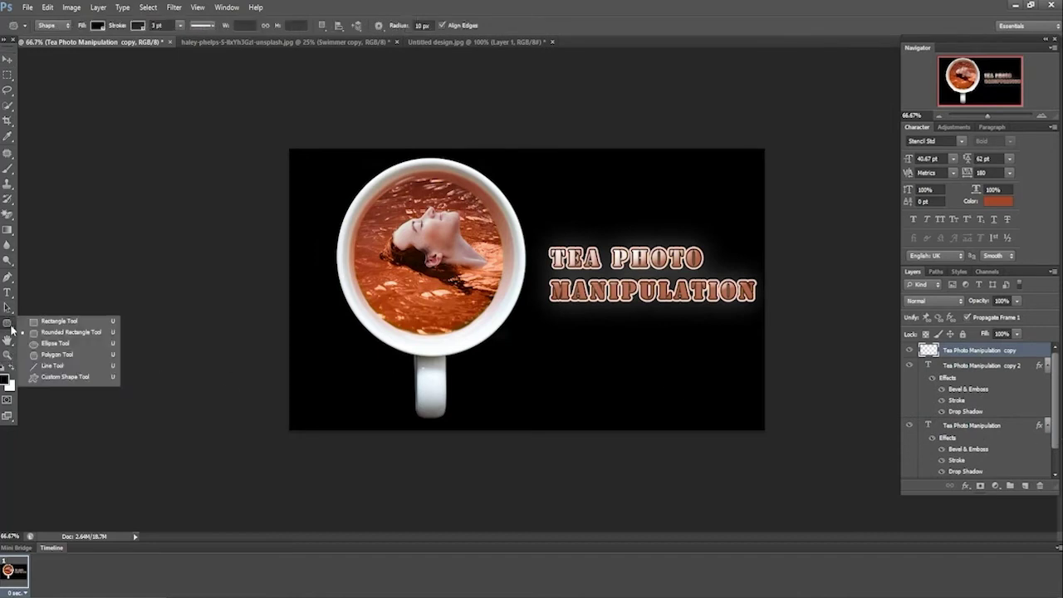
pyautogui.click(60, 357)
pyautogui.moveTo(545, 206); pyautogui.dragTo(649, 264)
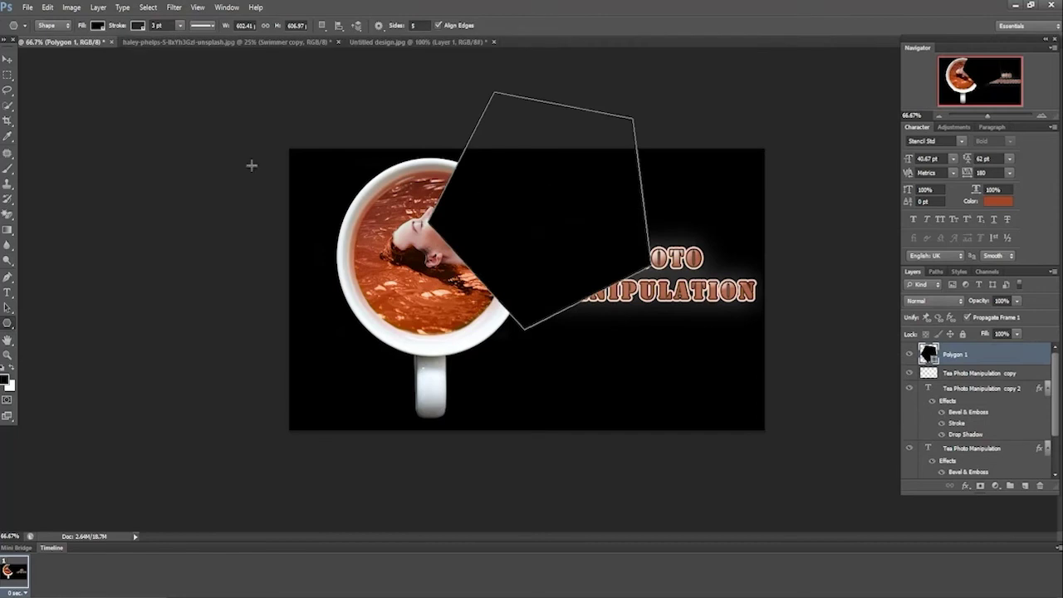
pyautogui.click(8, 60)
pyautogui.moveTo(538, 189); pyautogui.dragTo(677, 265)
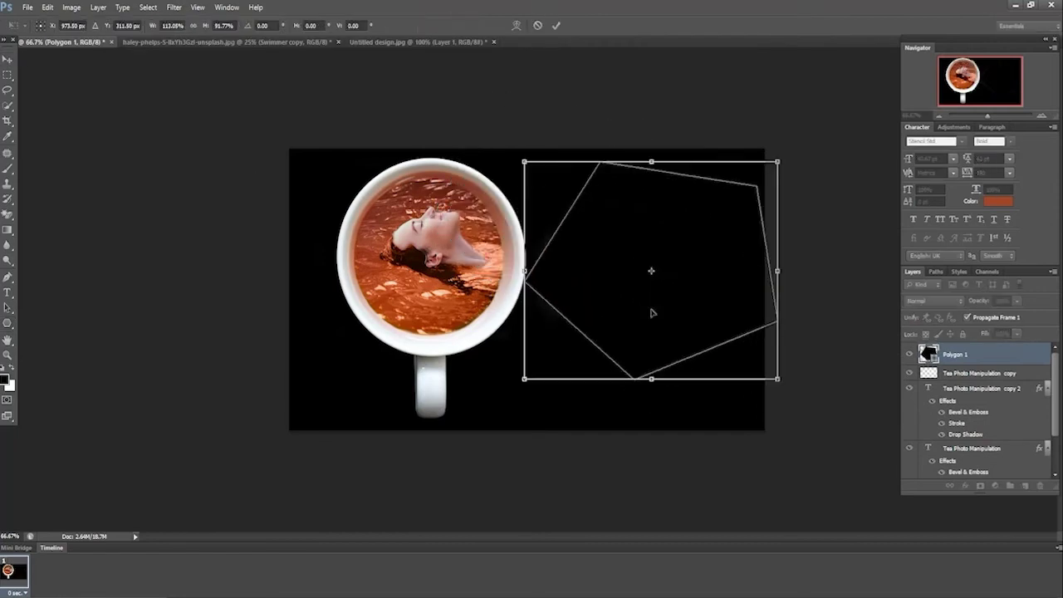
pyautogui.press('Return')
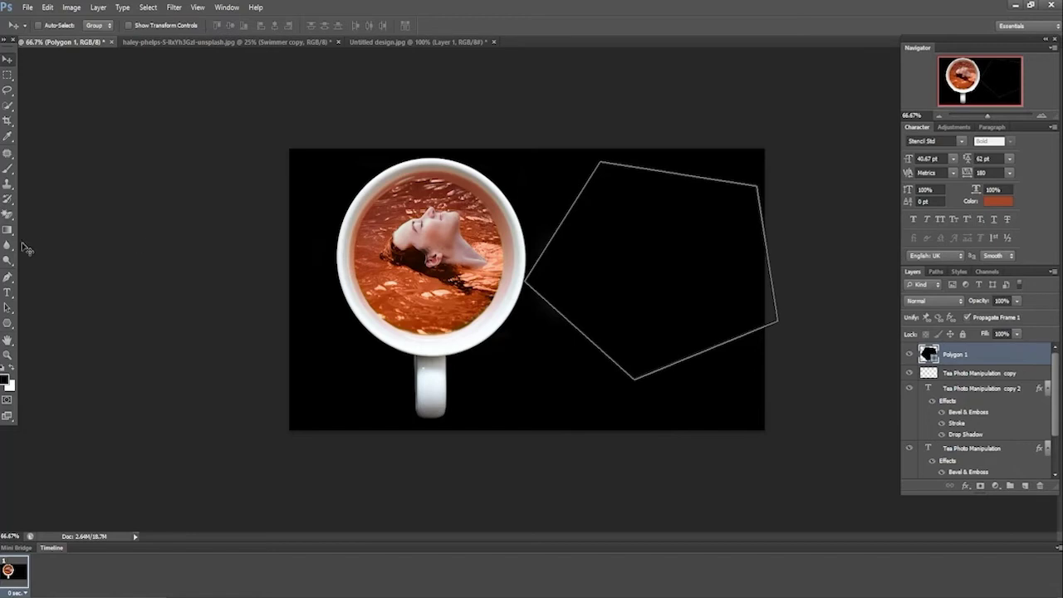
# Remove the polygon's fill and change its 3 pt stroke to light peach
pyautogui.click(8, 323)
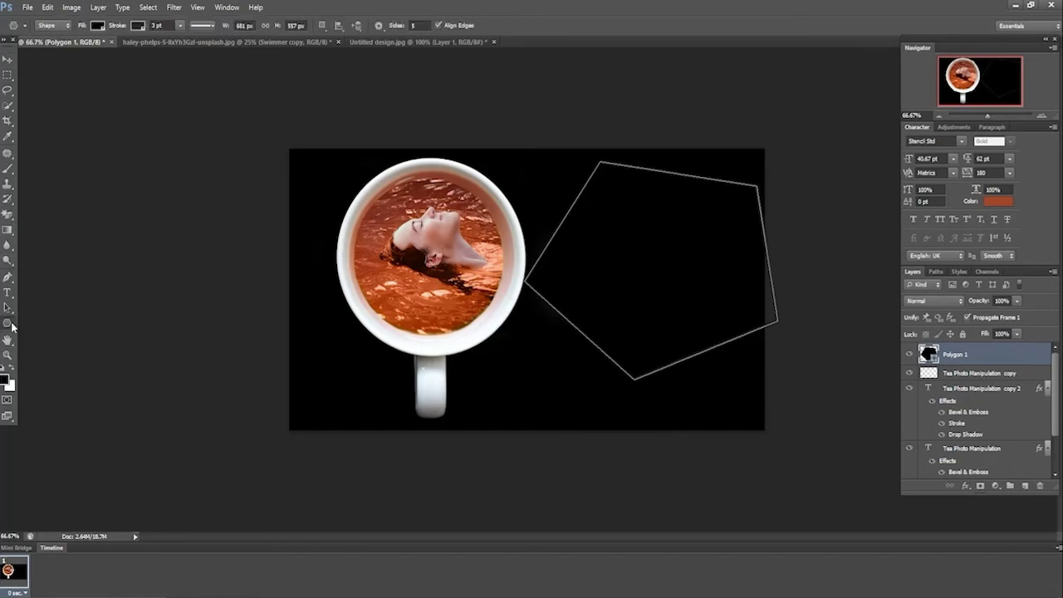
pyautogui.click(98, 26)
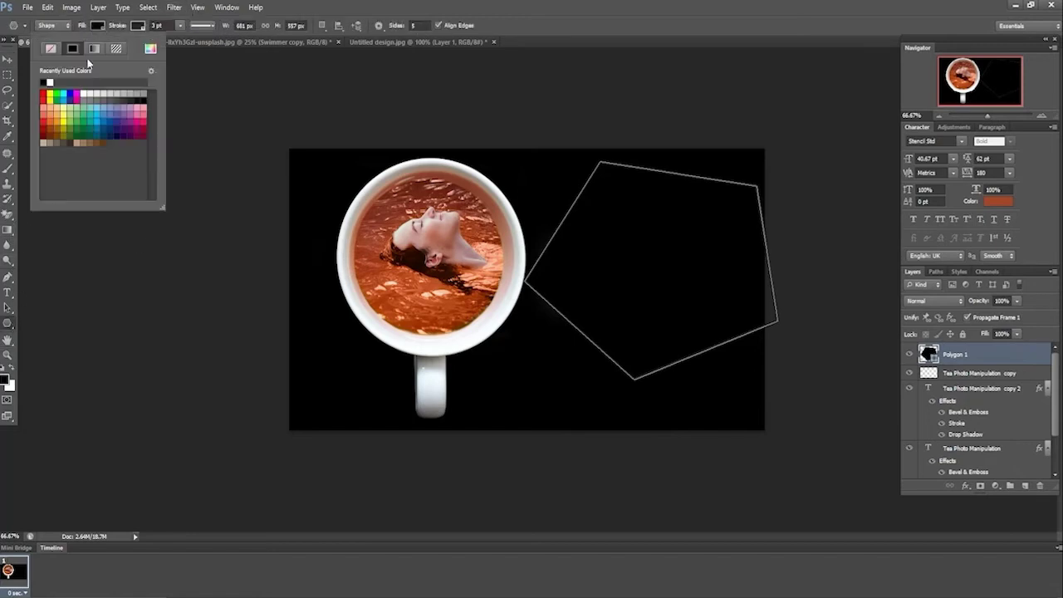
pyautogui.click(51, 48)
pyautogui.click(138, 26)
pyautogui.click(96, 99)
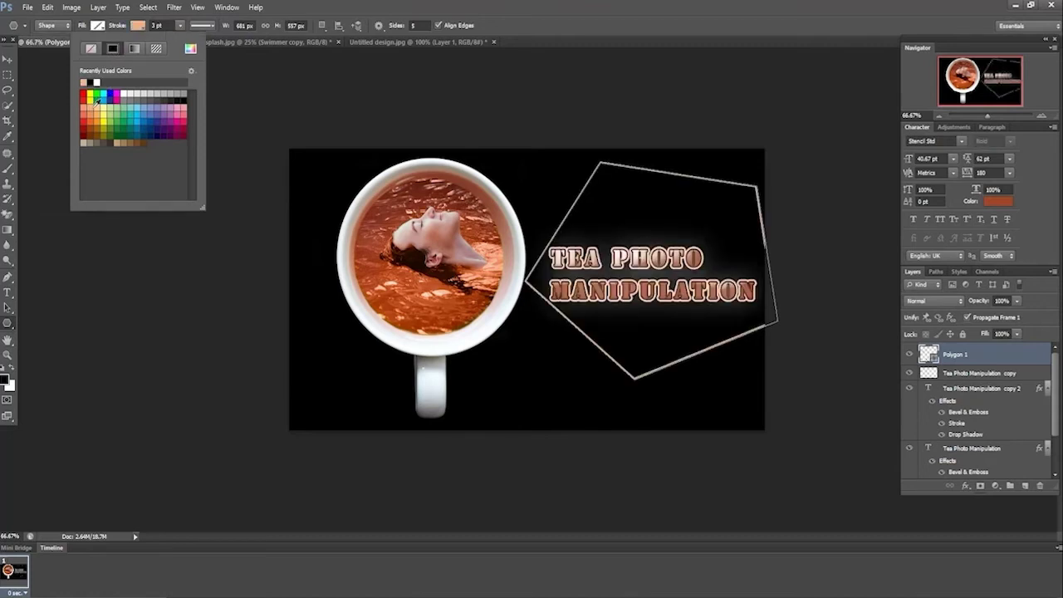
# Move the cup group slightly left, away from the title
pyautogui.click(7, 60)
pyautogui.scroll(-3, 968, 432)
pyautogui.click(959, 456)
pyautogui.moveTo(440, 266); pyautogui.dragTo(417, 266)
# Move the polygon outline slightly left and up so it fits inside the canvas around the title
pyautogui.scroll(3, 968, 415)
pyautogui.click(963, 354)
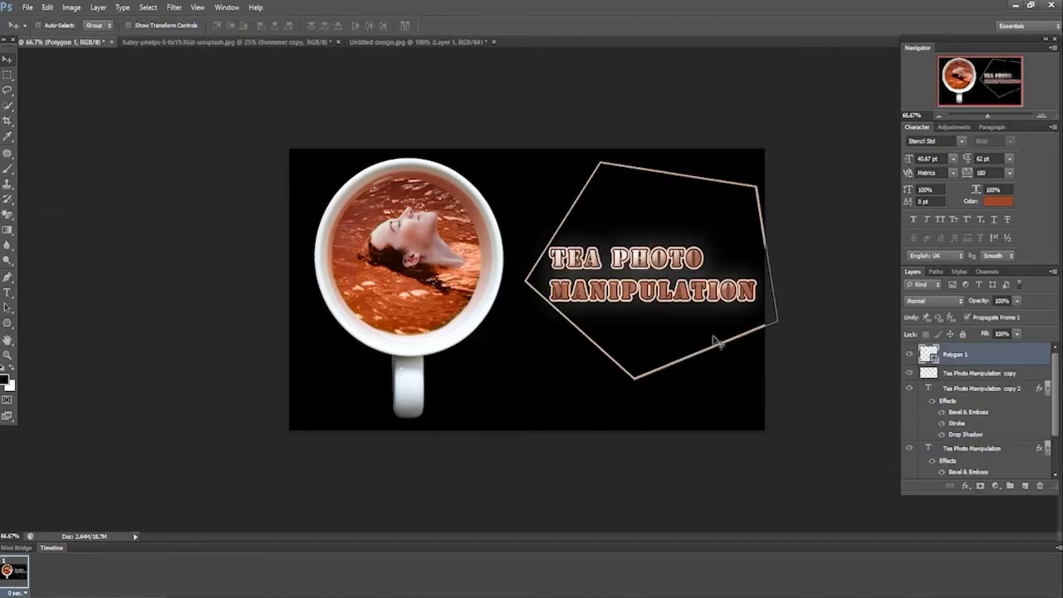
pyautogui.moveTo(682, 304); pyautogui.dragTo(642, 278)
# Select the three title layers together and shift them about 0.16 in left and 0.19 in up inside the polygon
pyautogui.click(978, 373)
pyautogui.scroll(-3, 971, 440)
pyautogui.keyDown('shift'); pyautogui.click(972, 397); pyautogui.keyUp('shift')
pyautogui.scroll(3, 971, 403)
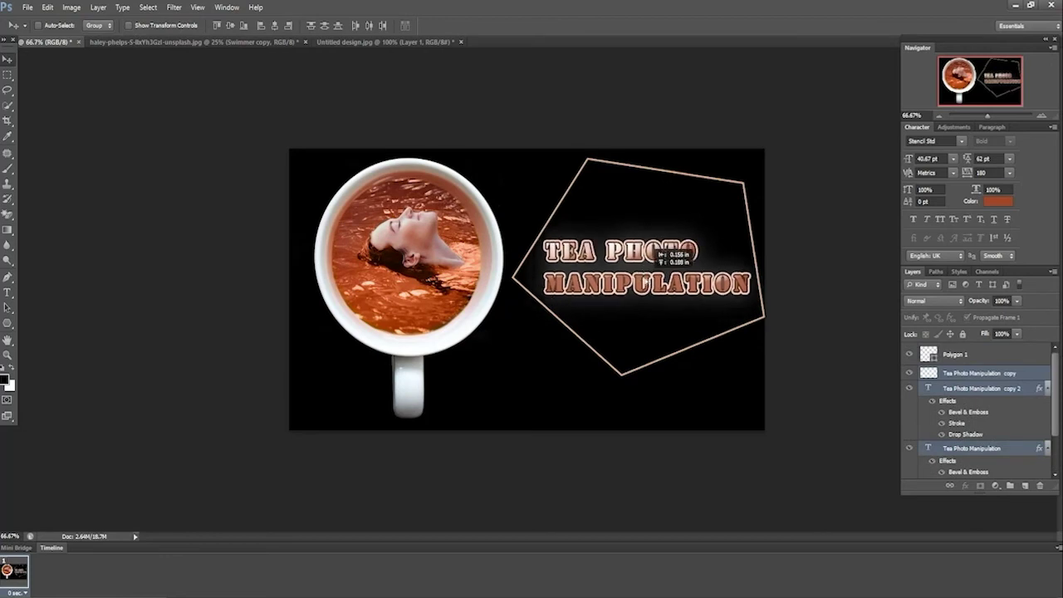
pyautogui.click(667, 357)
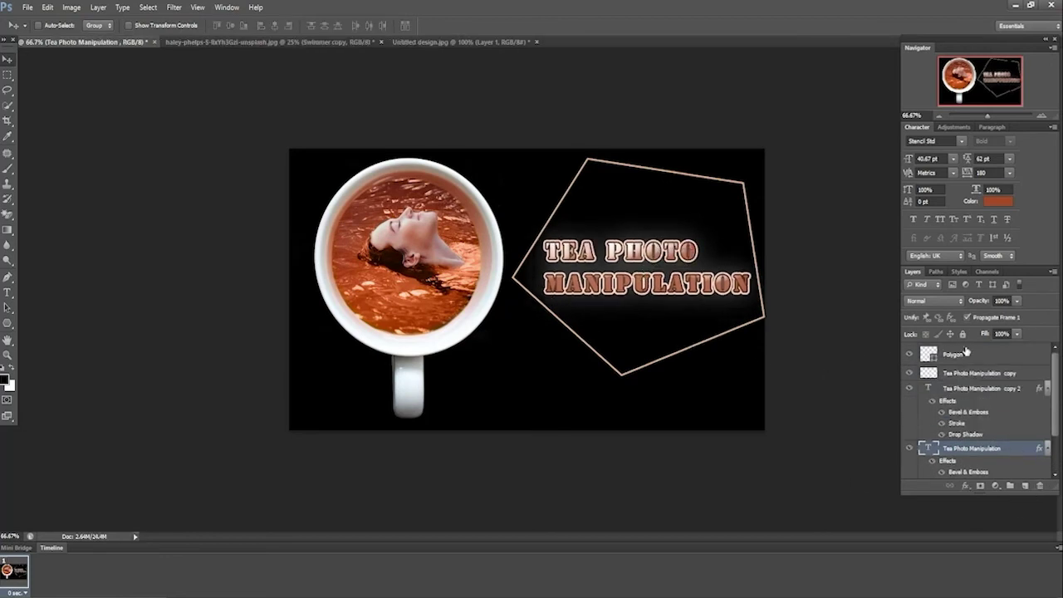
# Add a Bevel & Emboss effect to the Polygon 1 layer with increased depth and an adjusted shadow colour
pyautogui.rightClick(963, 355)
pyautogui.click(882, 215)
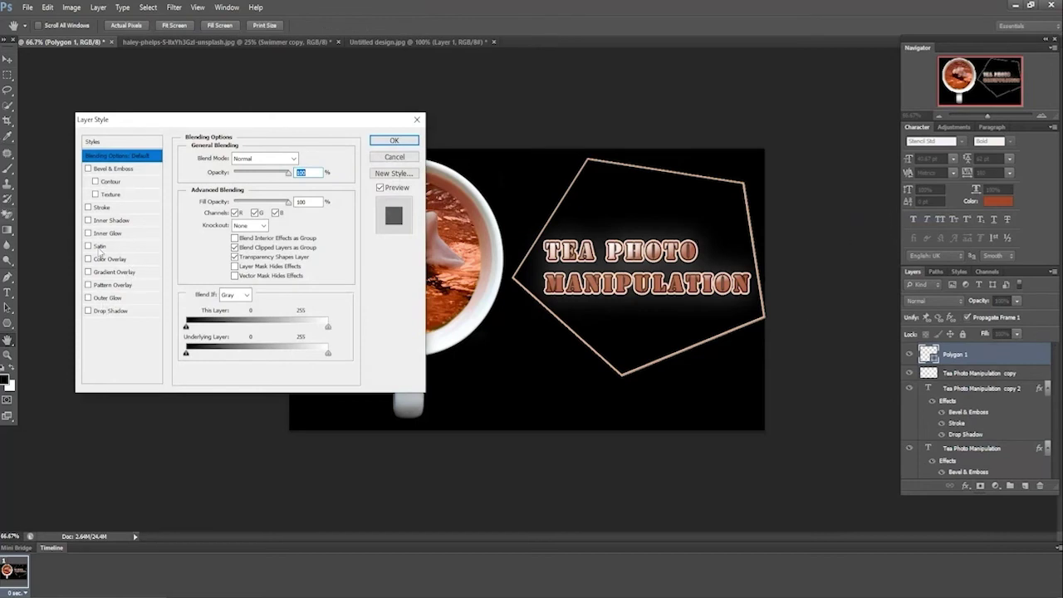
pyautogui.click(125, 170)
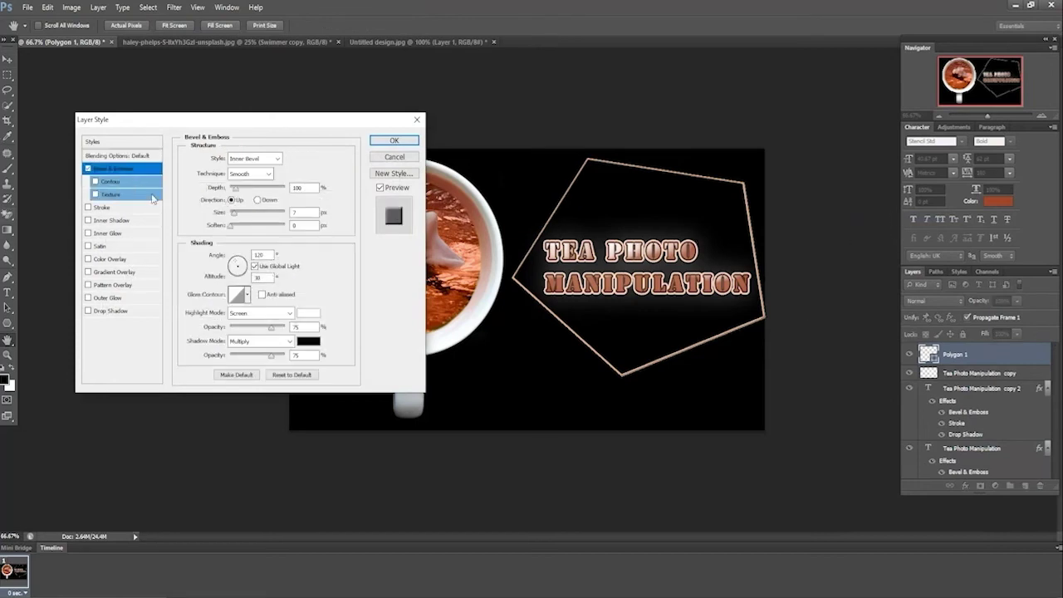
pyautogui.moveTo(237, 190); pyautogui.dragTo(246, 189)
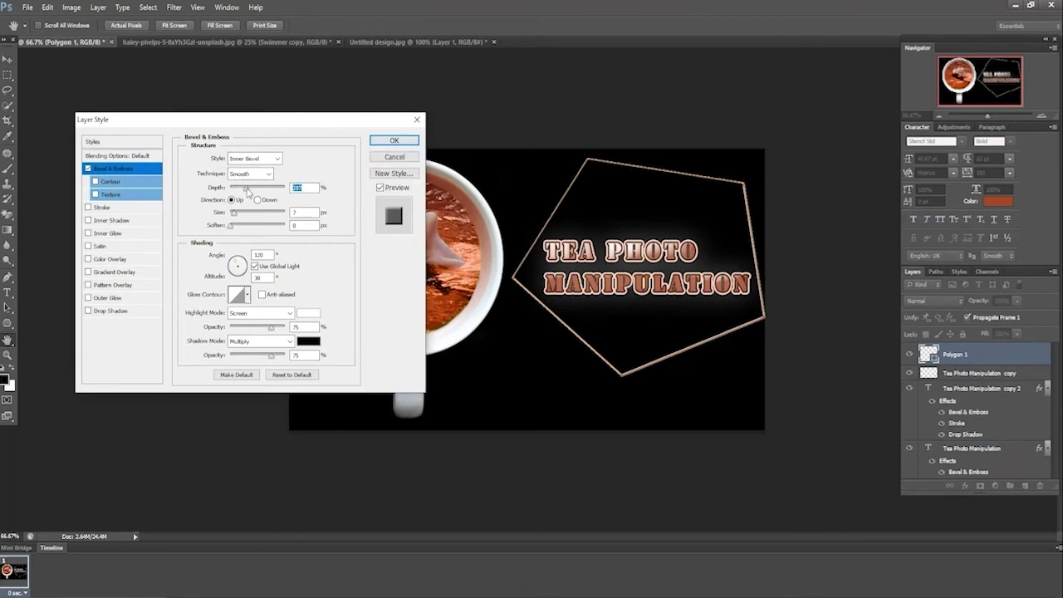
pyautogui.moveTo(270, 327); pyautogui.dragTo(230, 355)
pyautogui.click(308, 341)
pyautogui.click(754, 382)
# Add a Drop Shadow to the polygon, adjust the shadow colour and apply the layer style
pyautogui.click(88, 311)
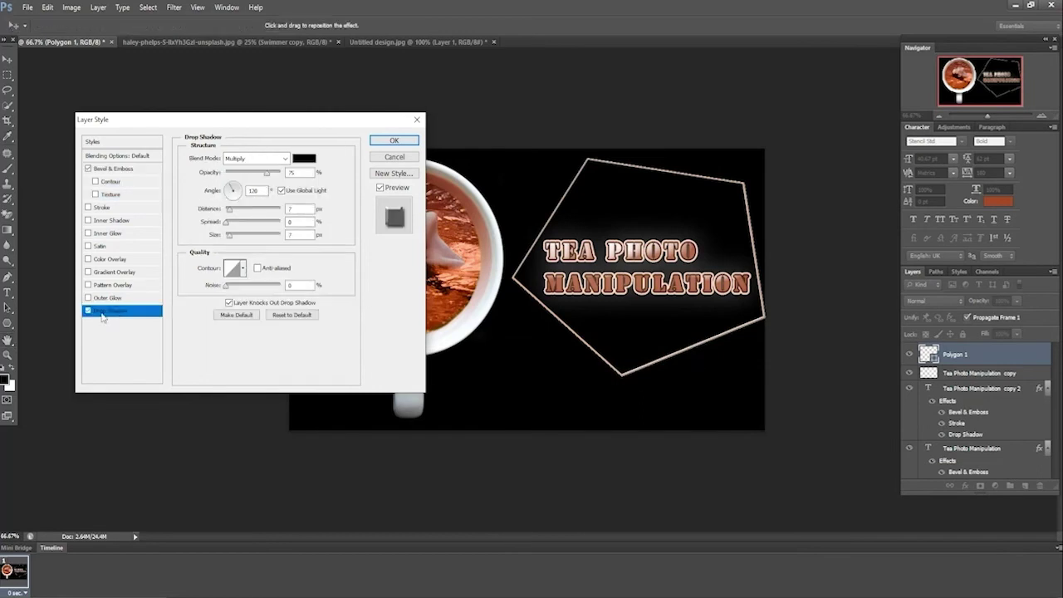
pyautogui.click(304, 158)
pyautogui.click(754, 366)
pyautogui.click(393, 142)
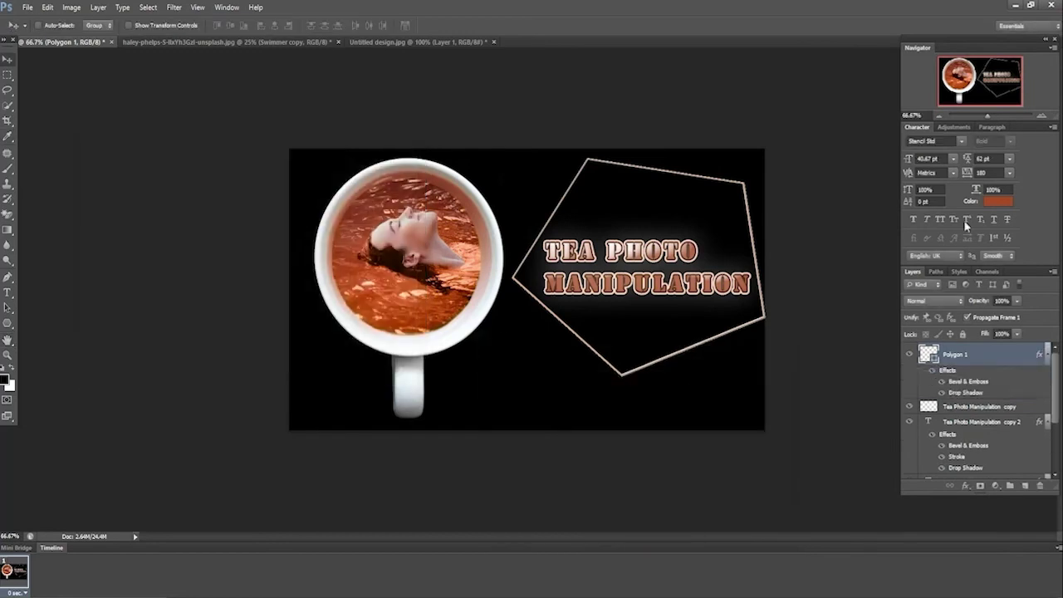
# Duplicate the styled polygon layer and give the copy a 4 px outside Stroke effect
pyautogui.scroll(1, 963, 369)
pyautogui.hotkey('ctrl', 'j')
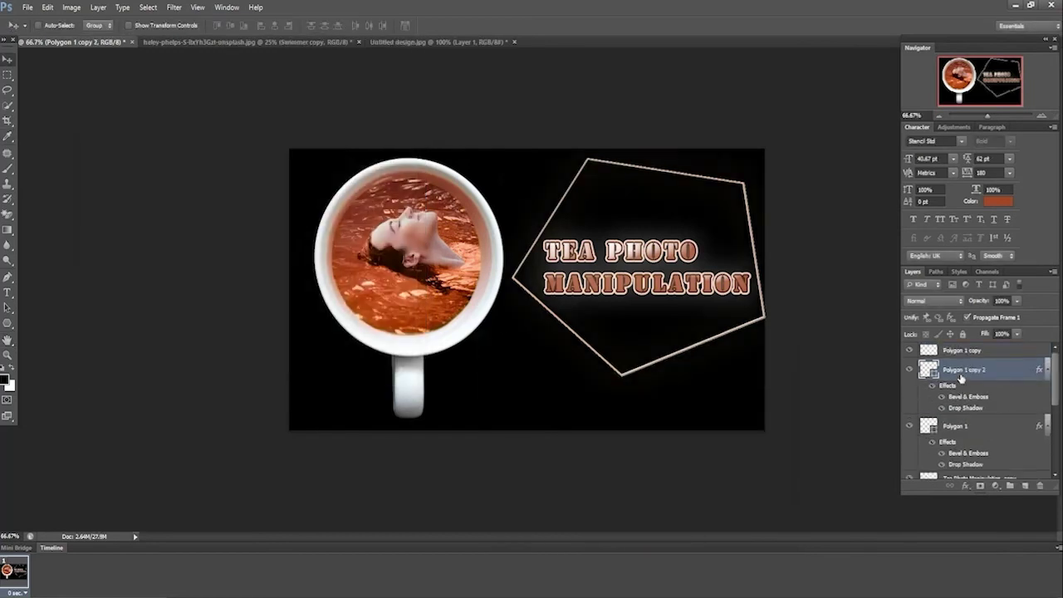
pyautogui.doubleClick(960, 378)
pyautogui.click(97, 233)
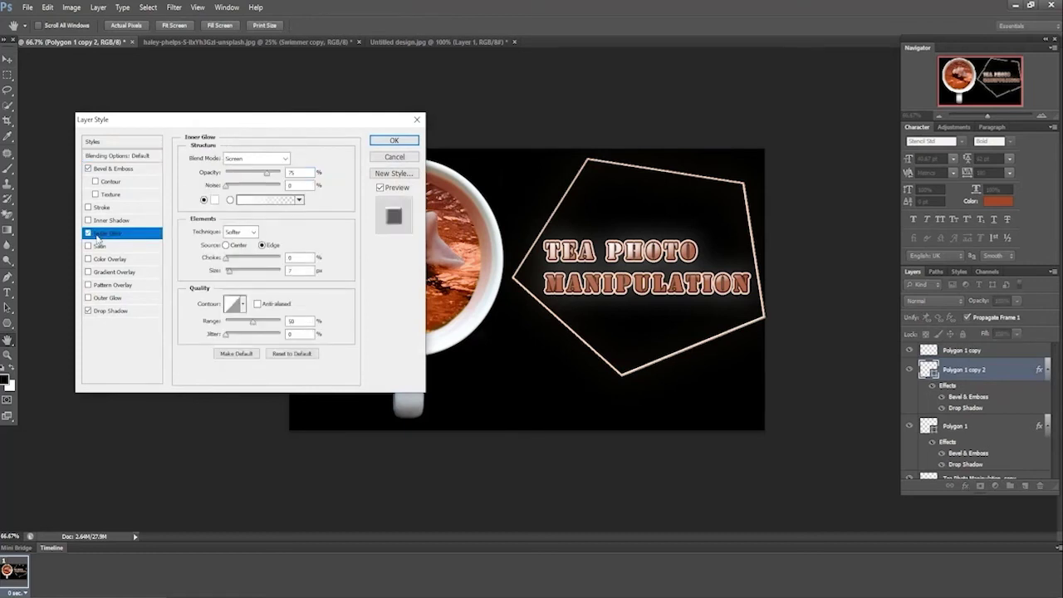
pyautogui.click(88, 233)
pyautogui.click(101, 208)
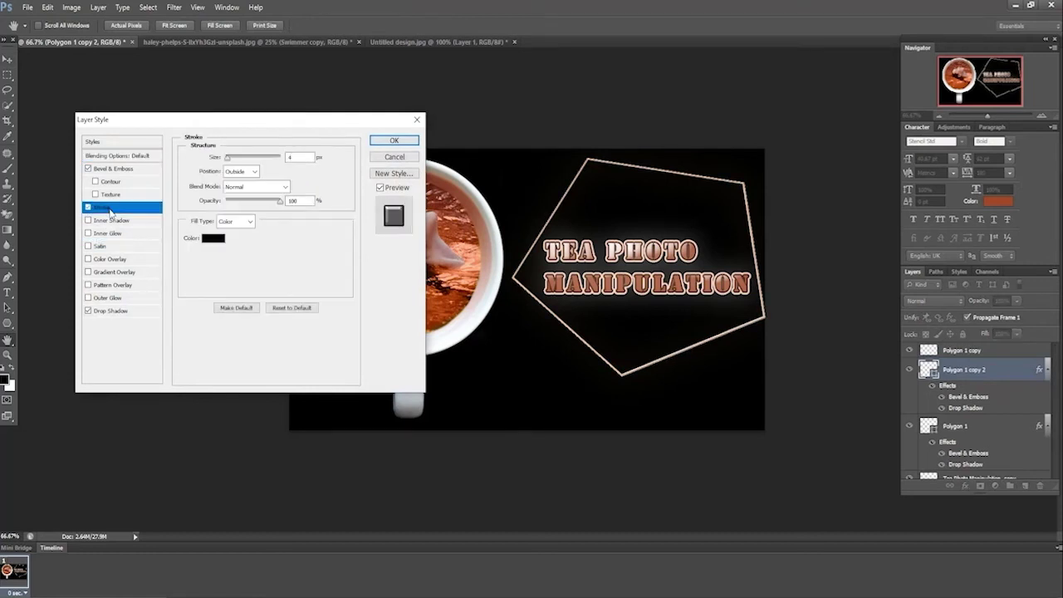
pyautogui.moveTo(226, 156); pyautogui.dragTo(231, 157)
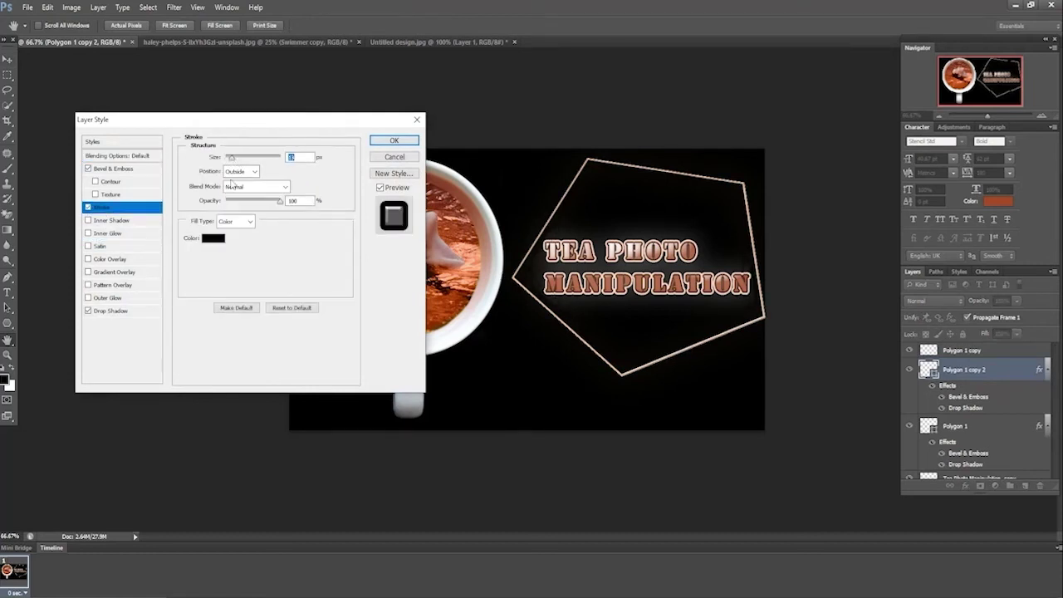
pyautogui.write('4')
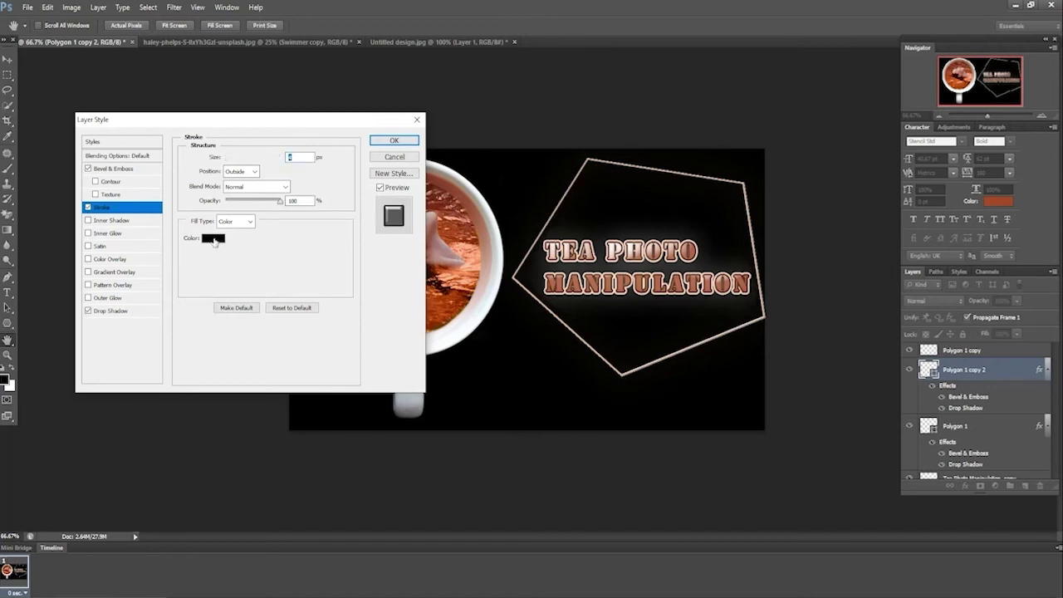
# Colour the polygon copy's stroke salmon orange and reduce its size to 2 px
pyautogui.click(213, 239)
pyautogui.click(479, 255)
pyautogui.click(754, 365)
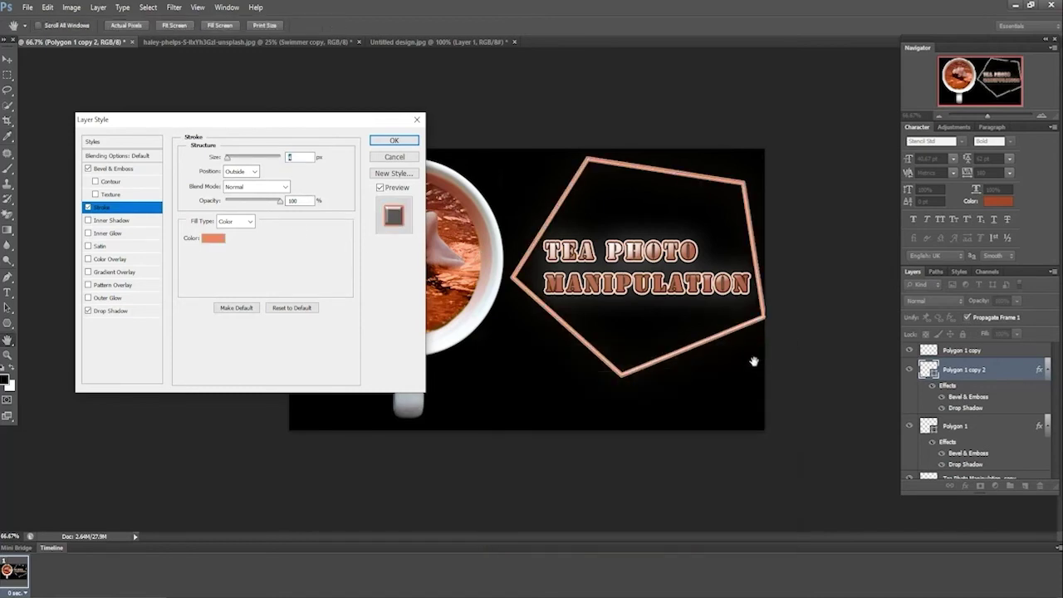
pyautogui.doubleClick(288, 157)
pyautogui.write('2')
pyautogui.click(394, 140)
# Select all three polygon layers together and put them into one group
pyautogui.scroll(-3, 961, 443)
pyautogui.scroll(3, 961, 442)
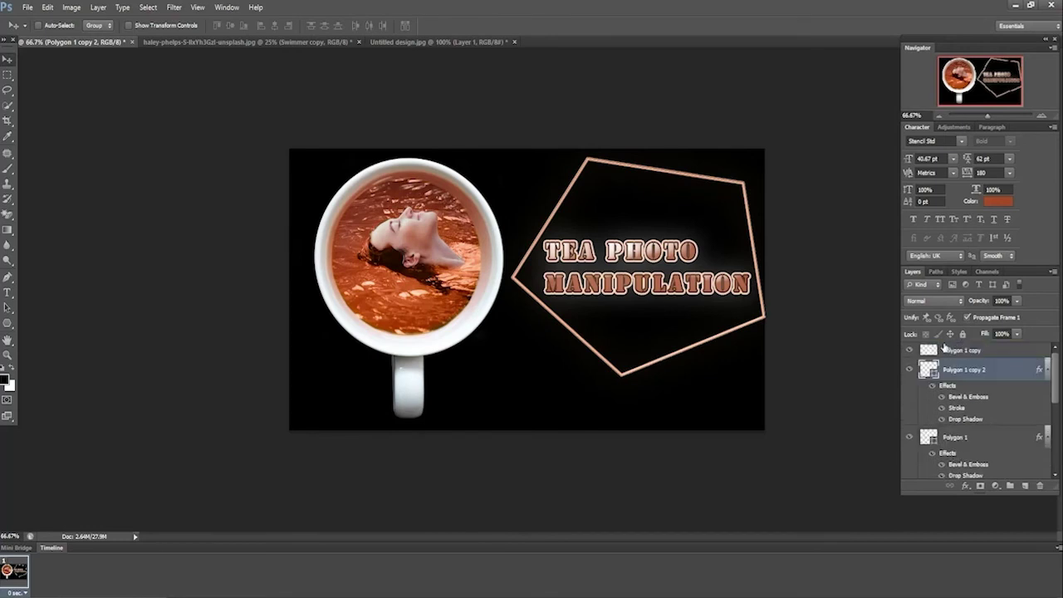
pyautogui.click(985, 354)
pyautogui.scroll(-7, 986, 440)
pyautogui.scroll(3, 986, 440)
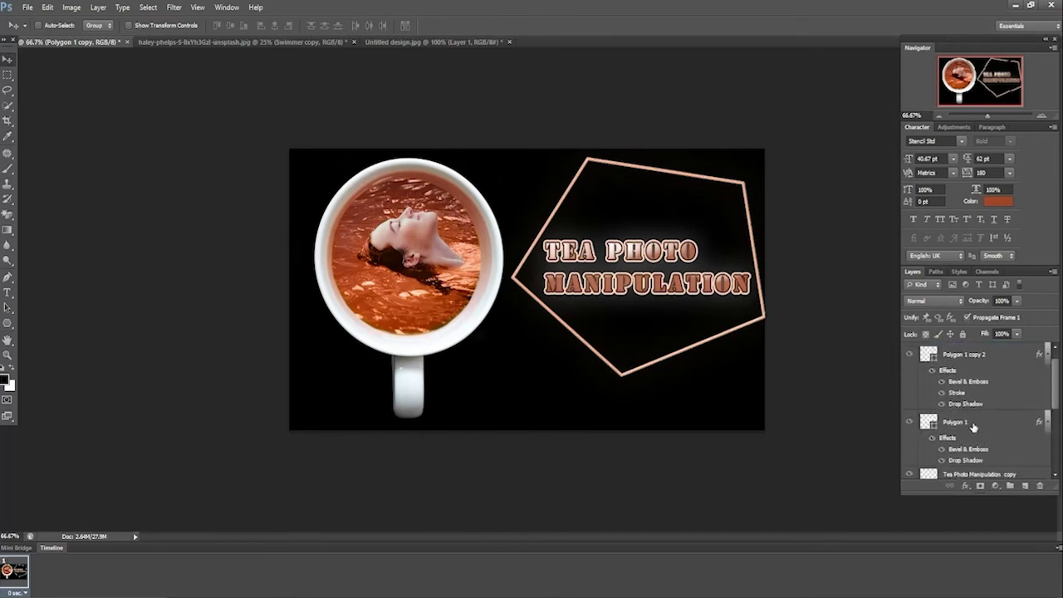
pyautogui.keyDown('shift'); pyautogui.click(973, 425); pyautogui.keyUp('shift')
pyautogui.hotkey('ctrl', 'g')
# Select the Tea Photo Manipulation title layers together and put them into their own group
pyautogui.click(986, 366)
pyautogui.scroll(-3, 973, 416)
pyautogui.keyDown('shift'); pyautogui.click(973, 401); pyautogui.keyUp('shift')
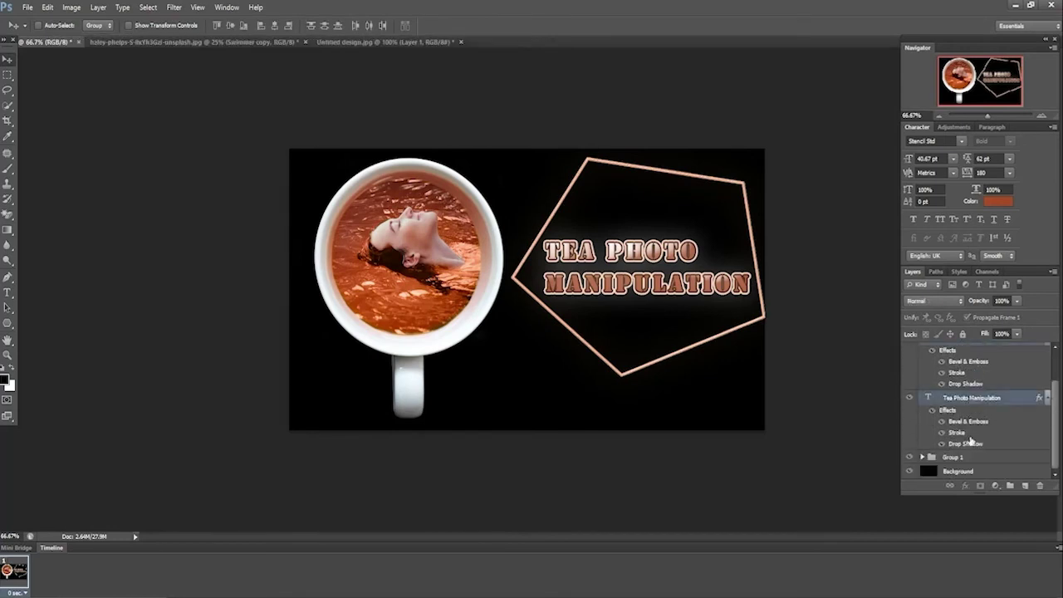
pyautogui.hotkey('ctrl', 'g')
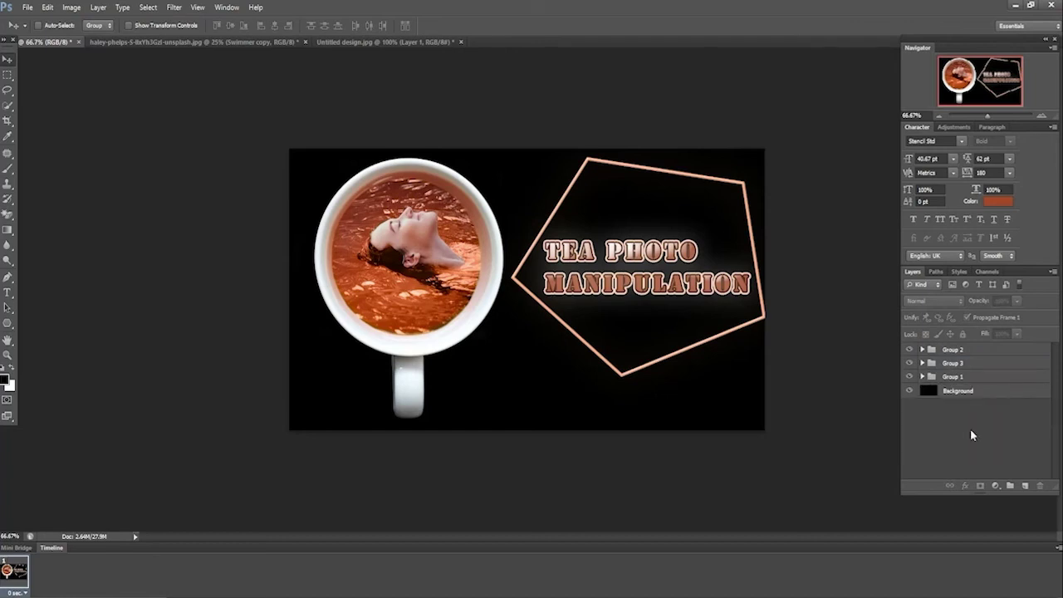
# Add a Gradient Fill layer and choose the copper preset for its gradient
pyautogui.click(995, 485)
pyautogui.click(981, 245)
pyautogui.click(702, 140)
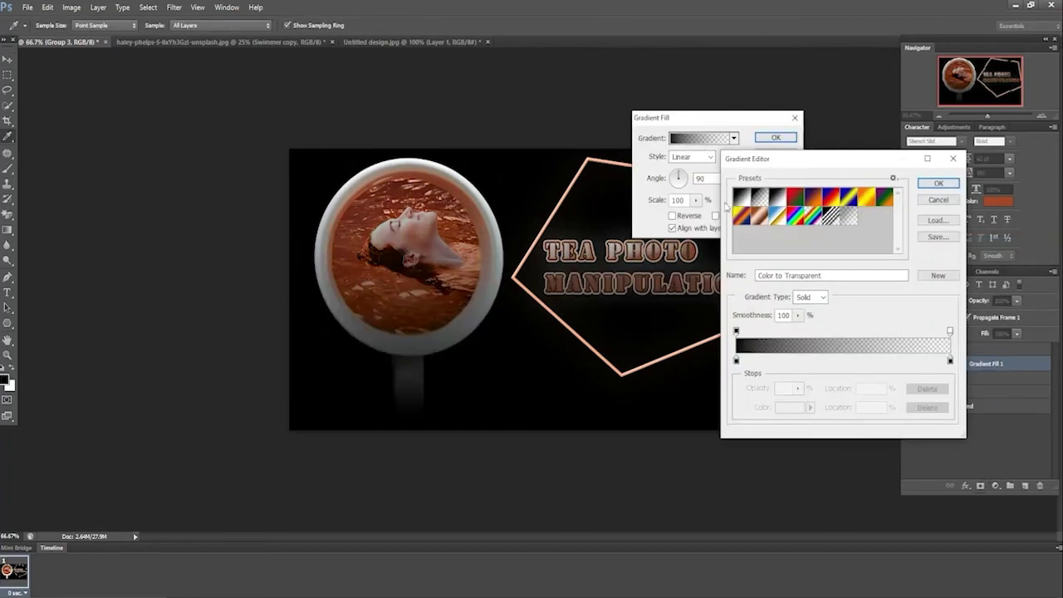
pyautogui.click(758, 215)
pyautogui.click(939, 183)
# Make the gradient fill radial, reverse it and enlarge its scale to 763%
pyautogui.click(692, 156)
pyautogui.click(700, 170)
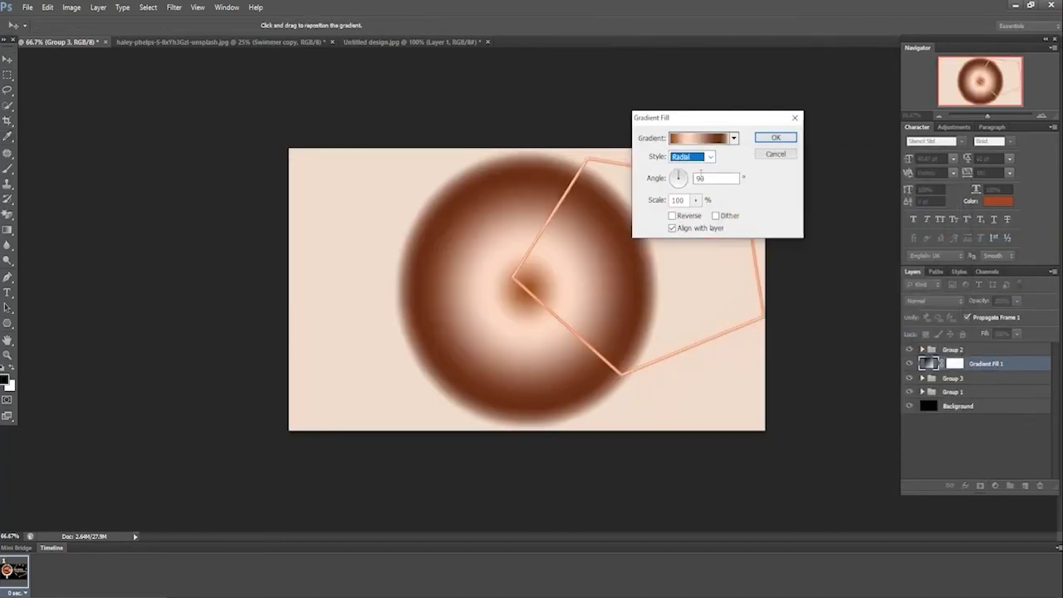
pyautogui.click(672, 215)
pyautogui.click(696, 200)
pyautogui.moveTo(719, 218); pyautogui.dragTo(735, 217)
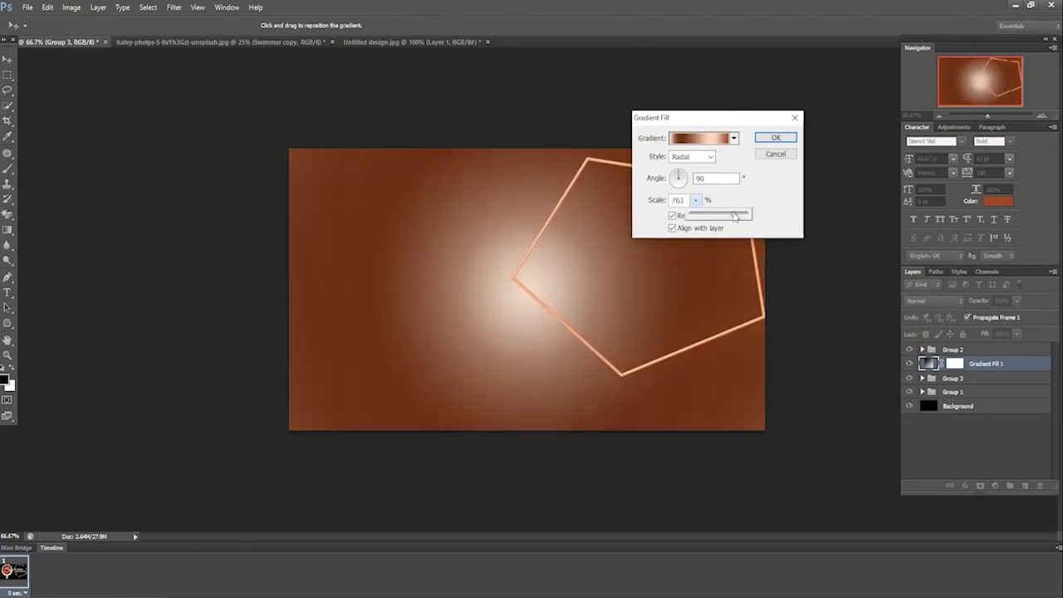
# Move the gradient's dark brown stop to 71% and shift the light peach stop closer to it
pyautogui.click(702, 139)
pyautogui.moveTo(898, 360)
pyautogui.mouseDown()
pyautogui.moveTo(813, 360)
pyautogui.moveTo(887, 360)
pyautogui.mouseUp()
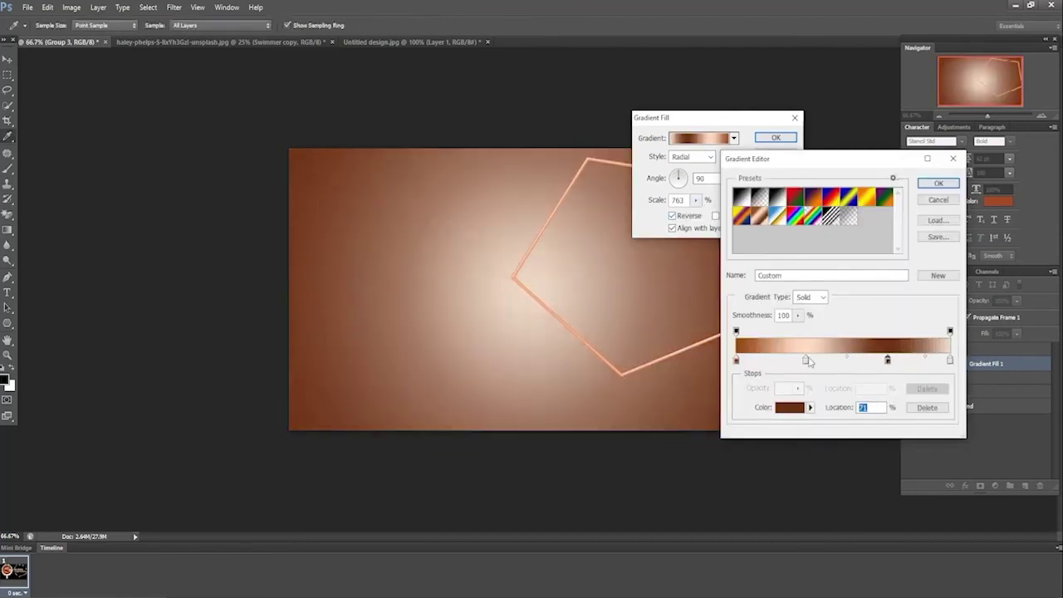
pyautogui.moveTo(807, 360); pyautogui.dragTo(820, 361)
pyautogui.click(939, 184)
# Set the gradient fill's scale to 901% and move its layer to the bottom of Group 1, behind the cup
pyautogui.click(695, 200)
pyautogui.moveTo(696, 214)
pyautogui.mouseDown()
pyautogui.moveTo(678, 216)
pyautogui.moveTo(704, 215)
pyautogui.mouseUp()
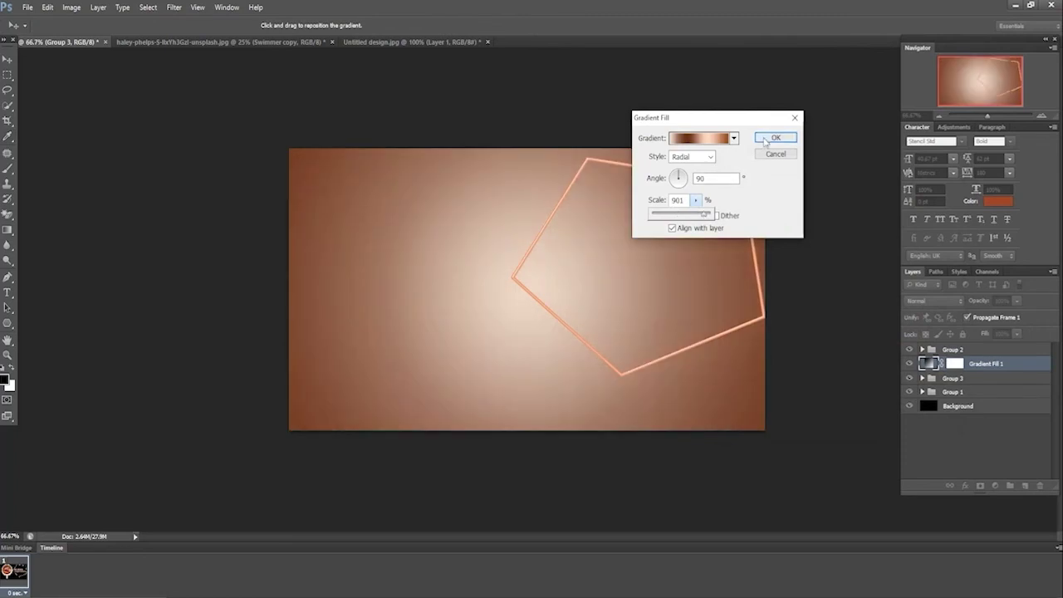
pyautogui.click(774, 138)
pyautogui.moveTo(985, 364); pyautogui.dragTo(972, 414)
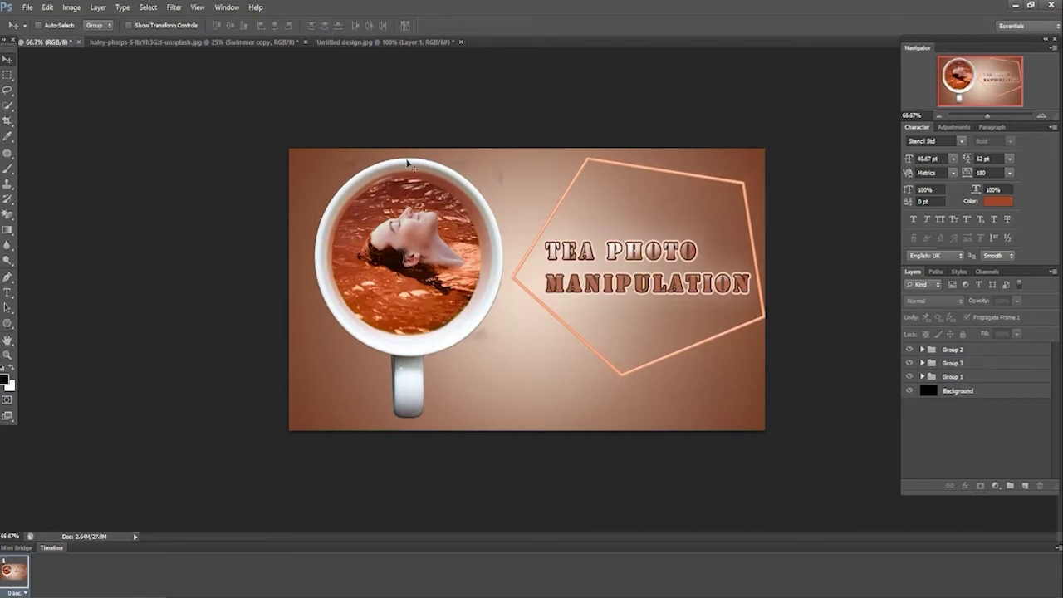
# Paint on the Swimmer layer's mask with the Brush to hide the leftover smudges around the cup
pyautogui.click(921, 377)
pyautogui.click(963, 406)
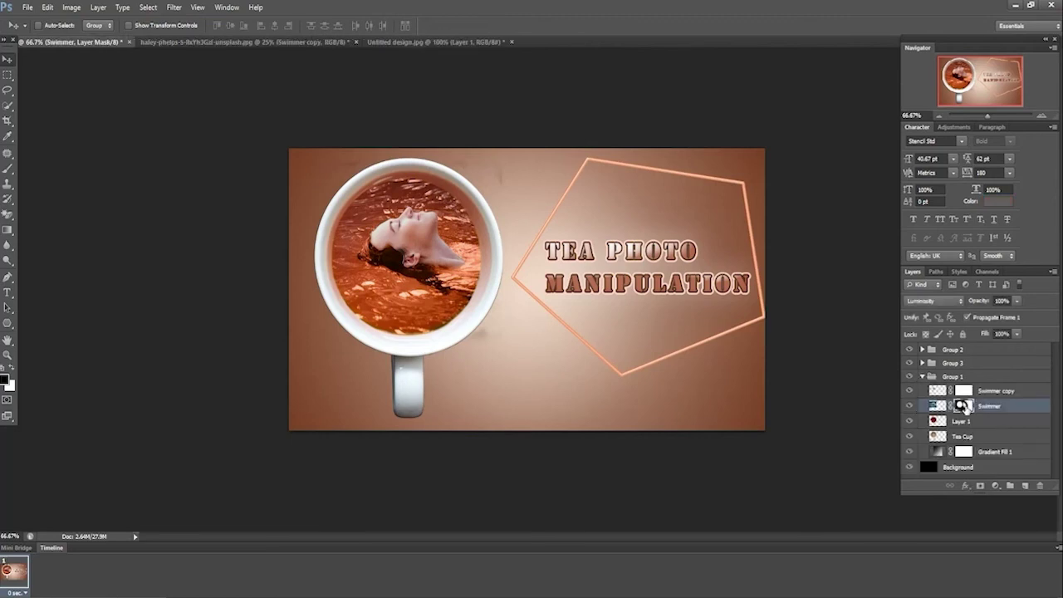
pyautogui.click(8, 168)
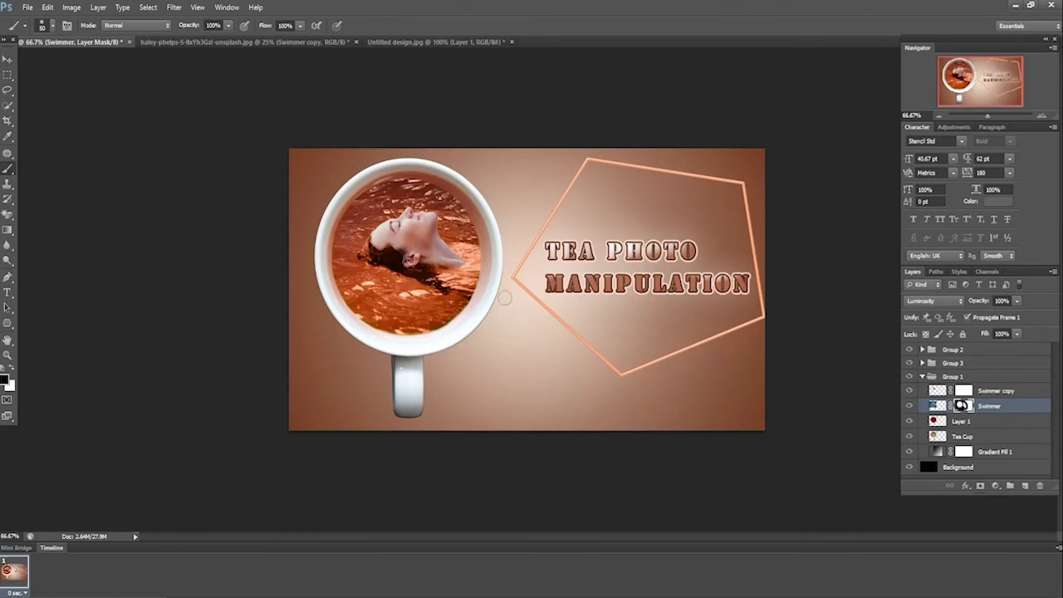
pyautogui.click(7, 59)
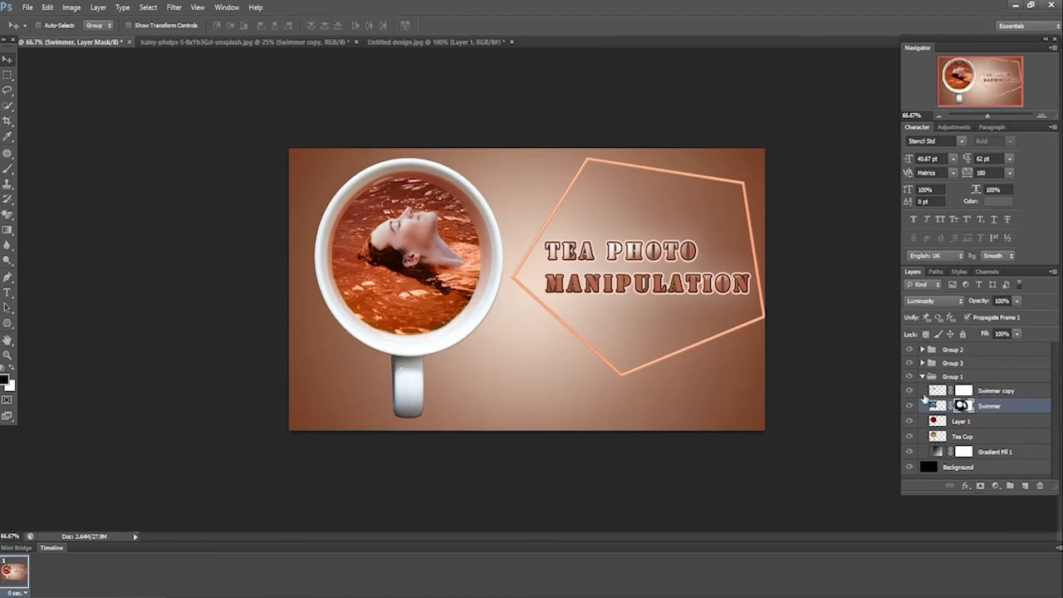
pyautogui.click(921, 377)
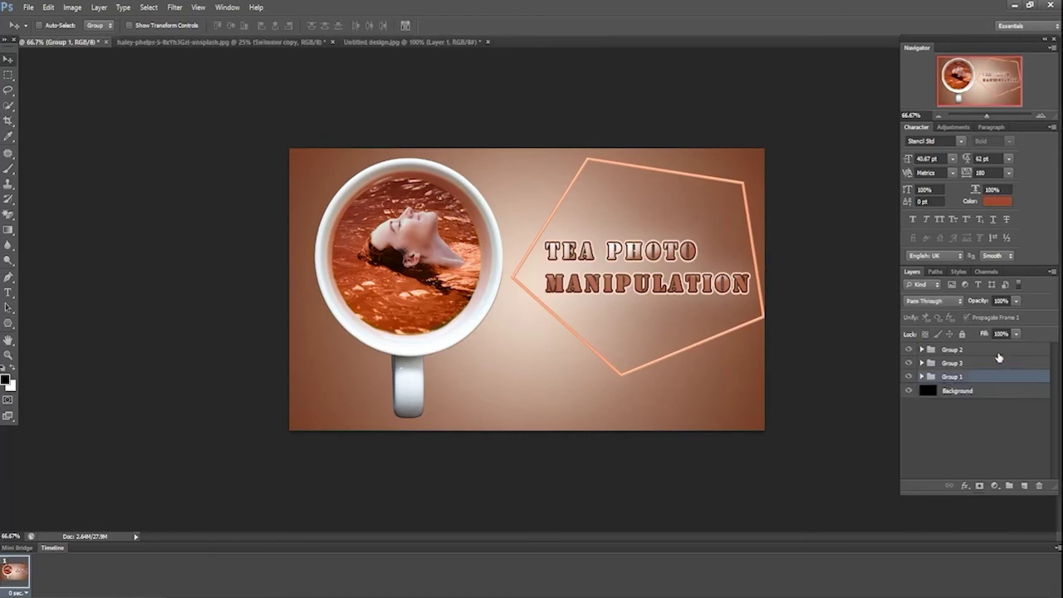
# Duplicate the Polygon 1 layer, rotate the copy across the original outline and adjust its position around the title
pyautogui.moveTo(986, 496); pyautogui.dragTo(986, 567)
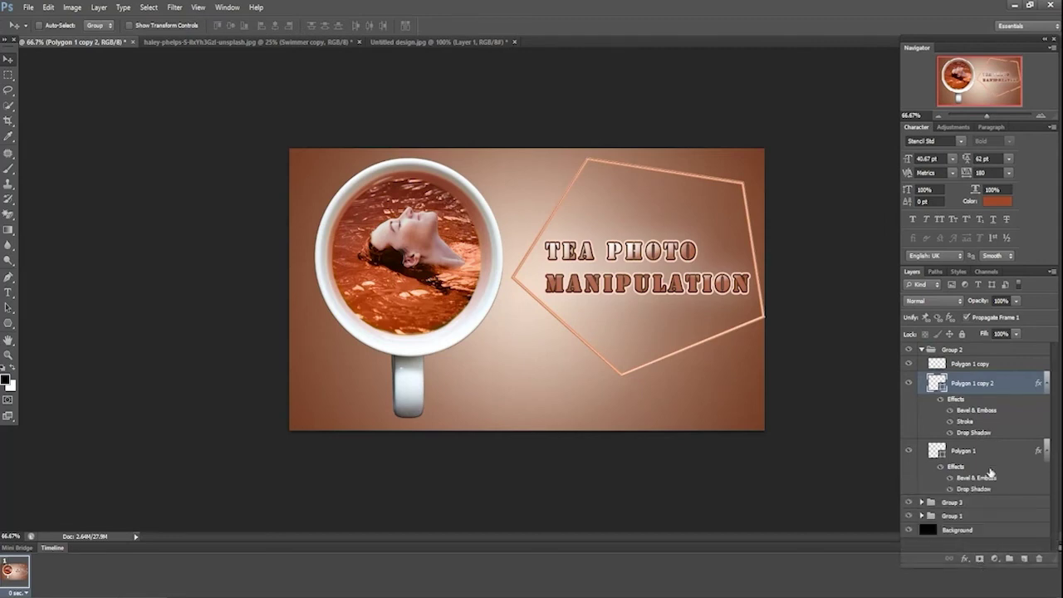
pyautogui.click(979, 458)
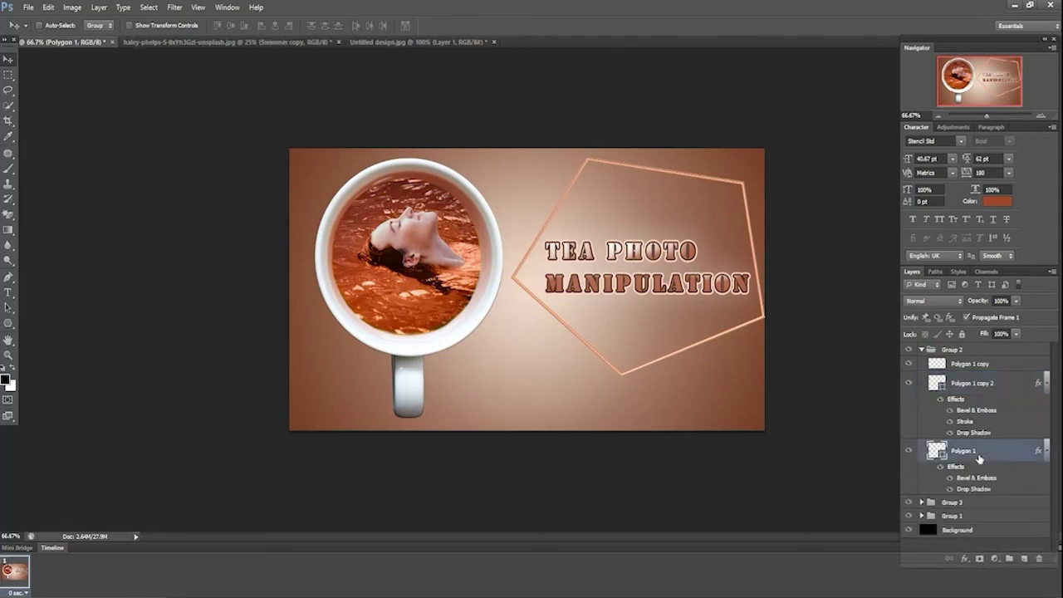
pyautogui.hotkey('ctrl', 'j')
pyautogui.hotkey('ctrl', 't')
pyautogui.moveTo(825, 393); pyautogui.dragTo(450, 346)
pyautogui.press('Return')
pyautogui.moveTo(637, 394); pyautogui.dragTo(639, 396)
pyautogui.moveTo(651, 396); pyautogui.dragTo(645, 395)
# Rotate a copy of the stroked polygon across the original, shift it slightly right and down, and save the document
pyautogui.hotkey('ctrl', 't')
pyautogui.moveTo(586, 413); pyautogui.dragTo(483, 283)
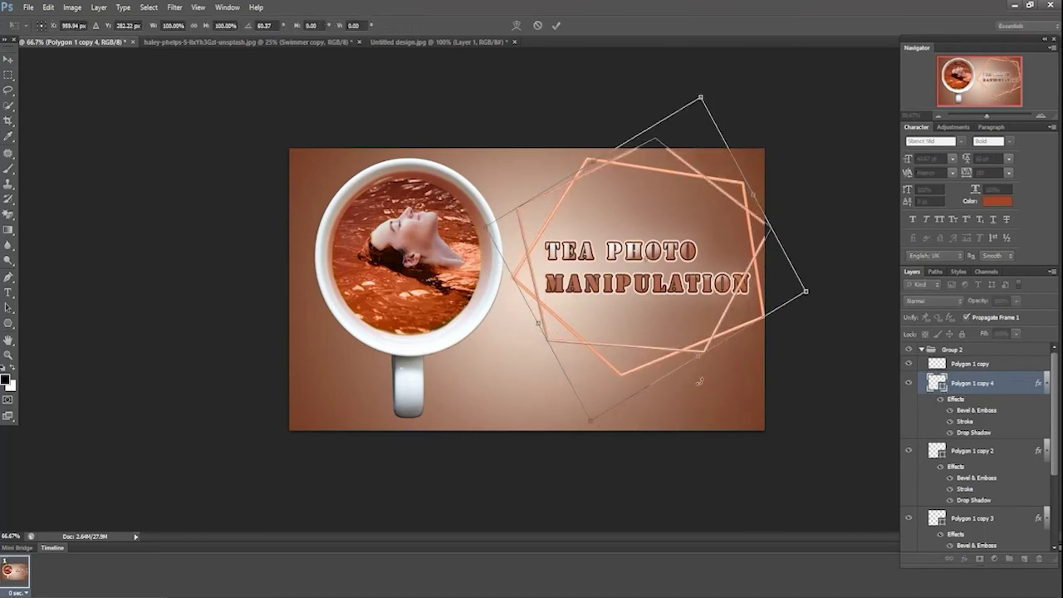
pyautogui.moveTo(704, 349); pyautogui.dragTo(711, 387)
pyautogui.moveTo(725, 298); pyautogui.dragTo(719, 283)
pyautogui.press('Return')
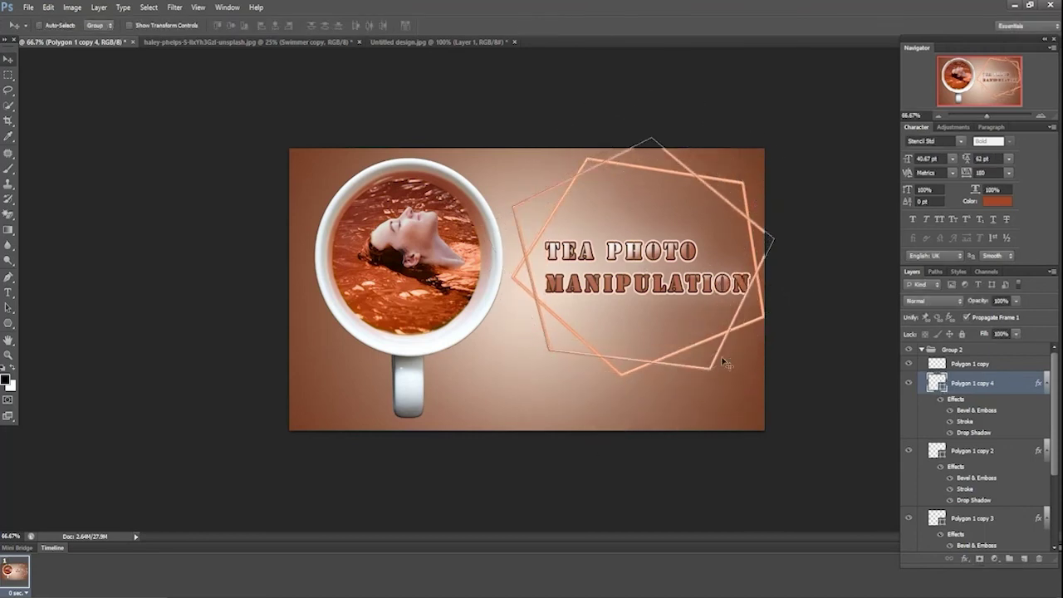
pyautogui.moveTo(703, 365); pyautogui.dragTo(721, 374)
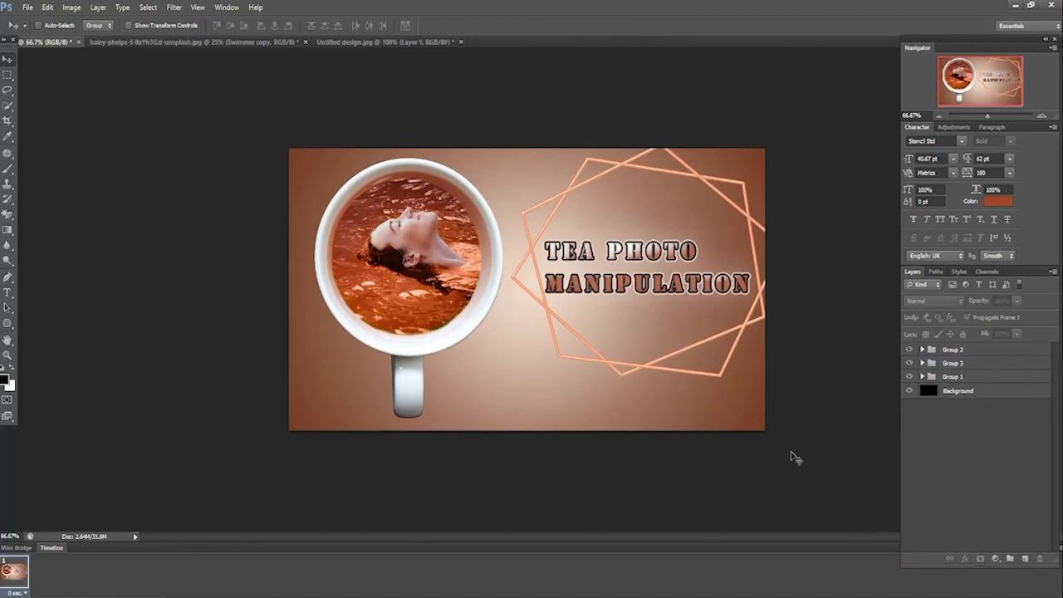
pyautogui.hotkey('ctrl', 's')
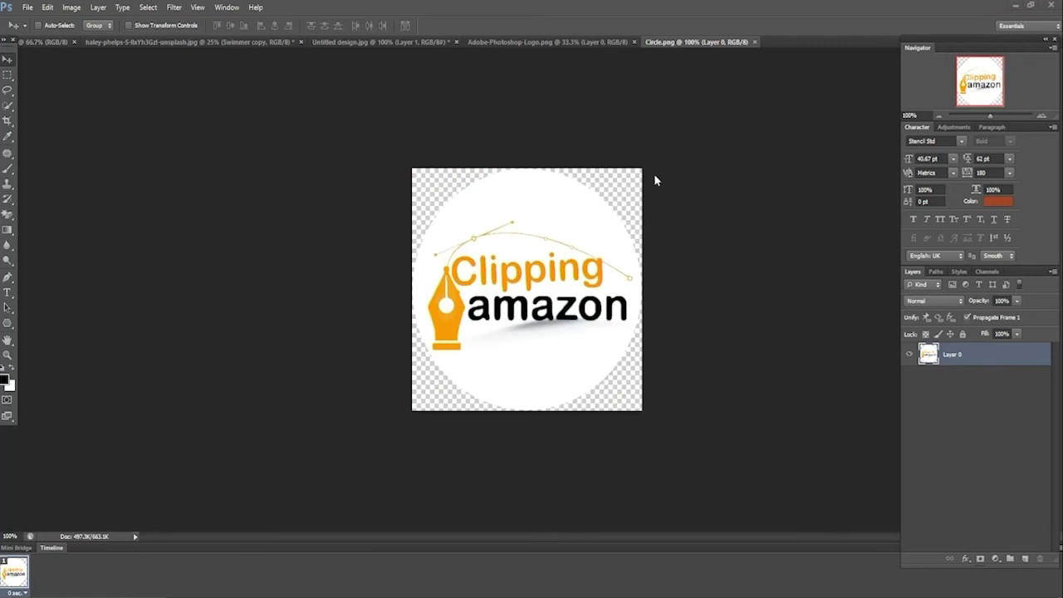
# Paste the Clipping amazon logo from Circle.png into the tea composition, scale it down and place it below the title
pyautogui.click(56, 43)
pyautogui.hotkey('ctrl', 'v')
pyautogui.hotkey('ctrl', 't')
pyautogui.moveTo(654, 389); pyautogui.dragTo(606, 311)
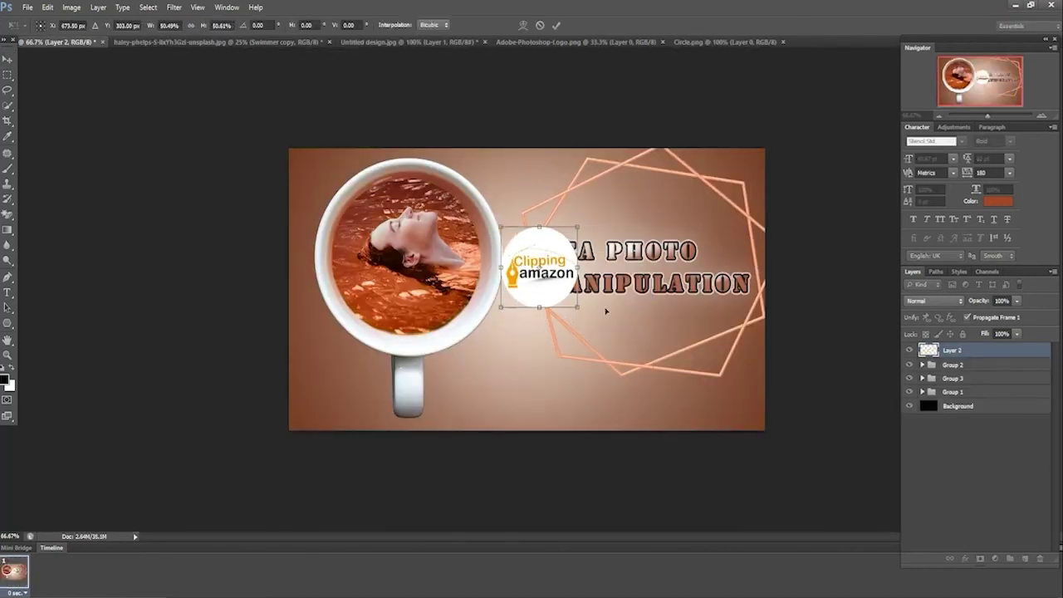
pyautogui.moveTo(549, 276); pyautogui.dragTo(648, 362)
pyautogui.moveTo(676, 394); pyautogui.dragTo(668, 386)
pyautogui.press('Return')
pyautogui.moveTo(645, 351); pyautogui.dragTo(651, 371)
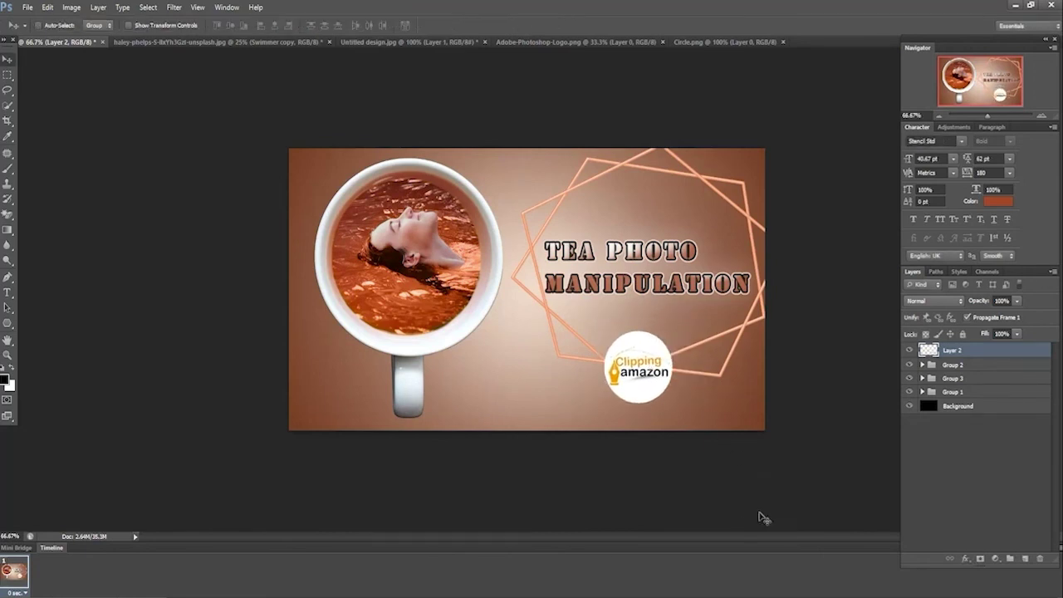
# Add an Outer Glow effect with 75% opacity to the Clipping amazon logo layer
pyautogui.doubleClick(953, 354)
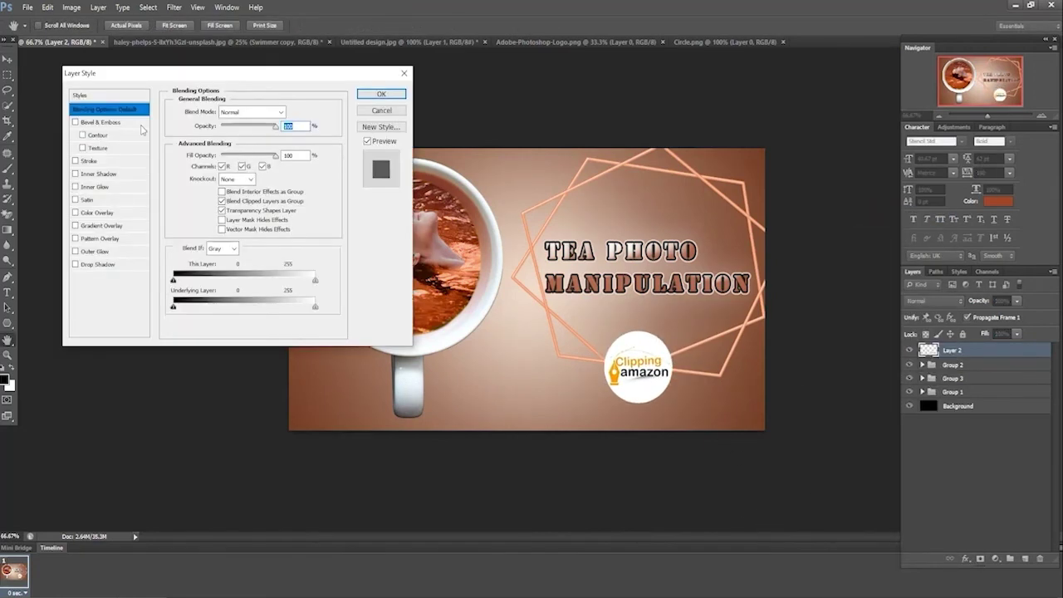
pyautogui.click(106, 253)
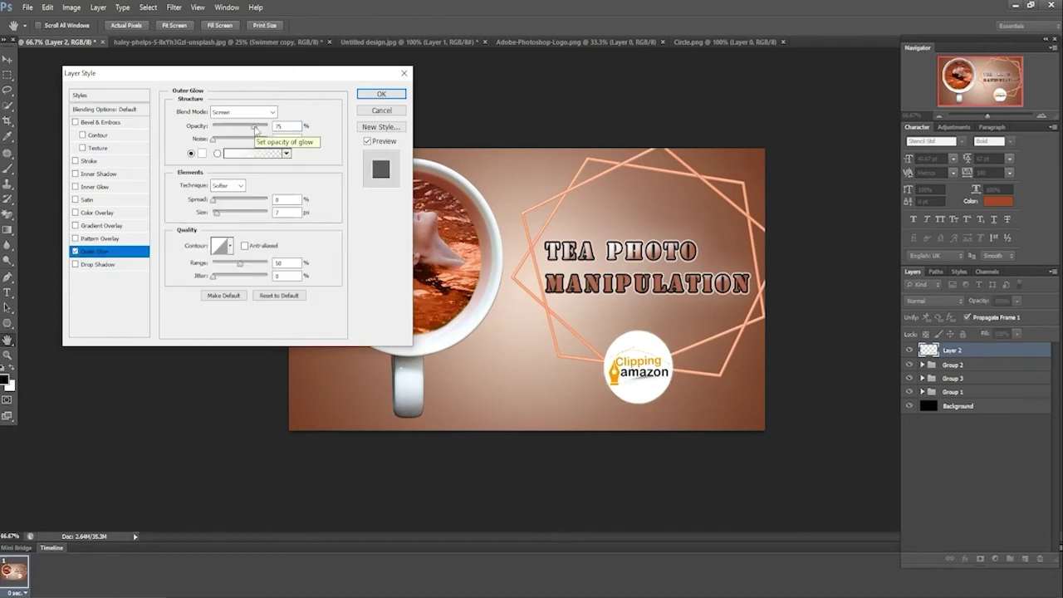
pyautogui.click(381, 94)
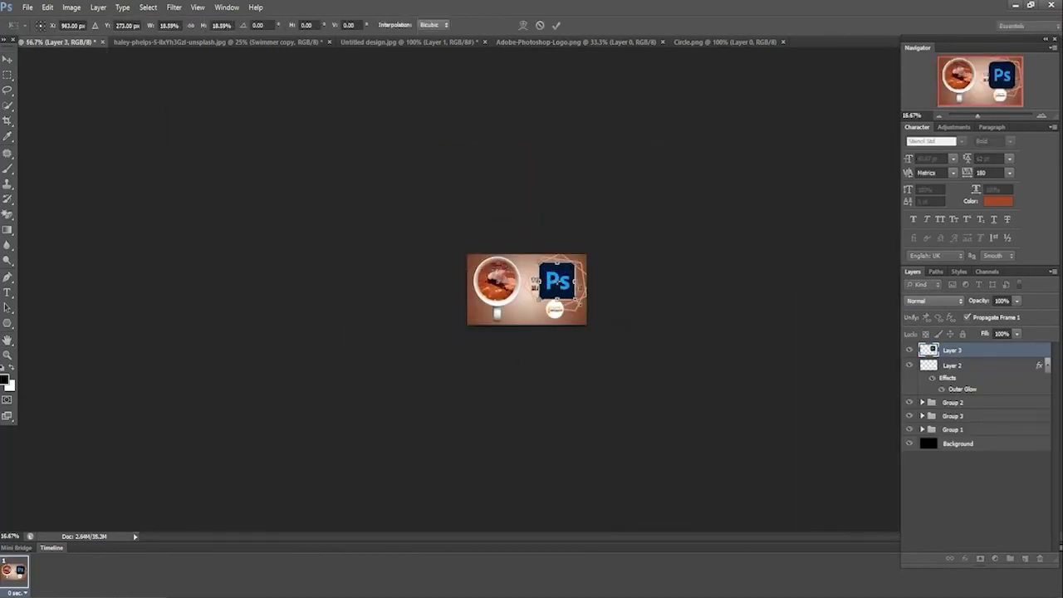
# Shrink the Photoshop logo and place it centred above the title inside the polygons
pyautogui.press('Return')
pyautogui.hotkey('ctrl', '+')
pyautogui.hotkey('ctrl', '+')
pyautogui.hotkey('ctrl', '+')
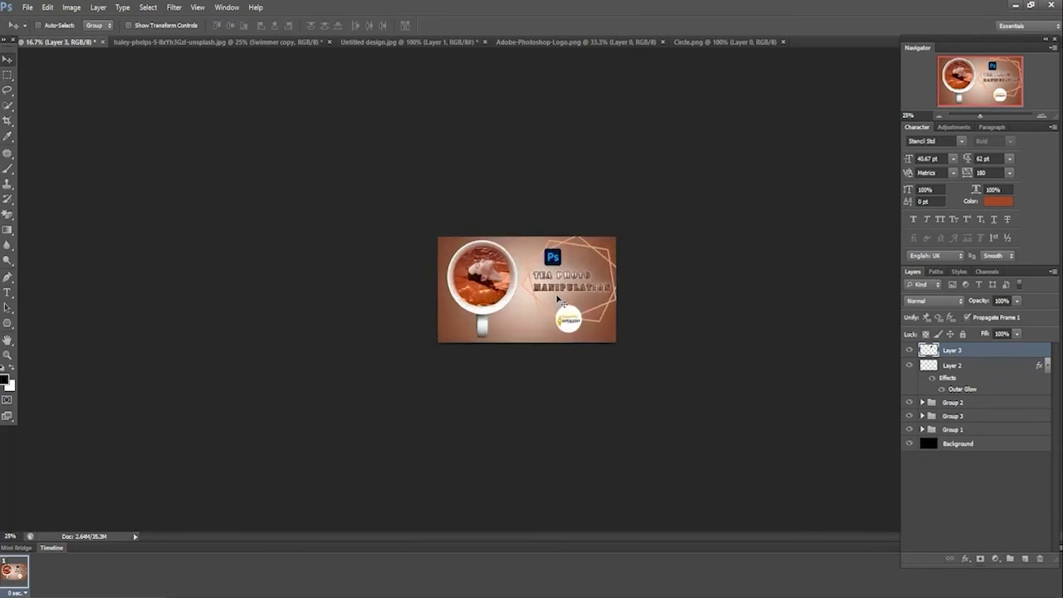
pyautogui.hotkey('ctrl', '+')
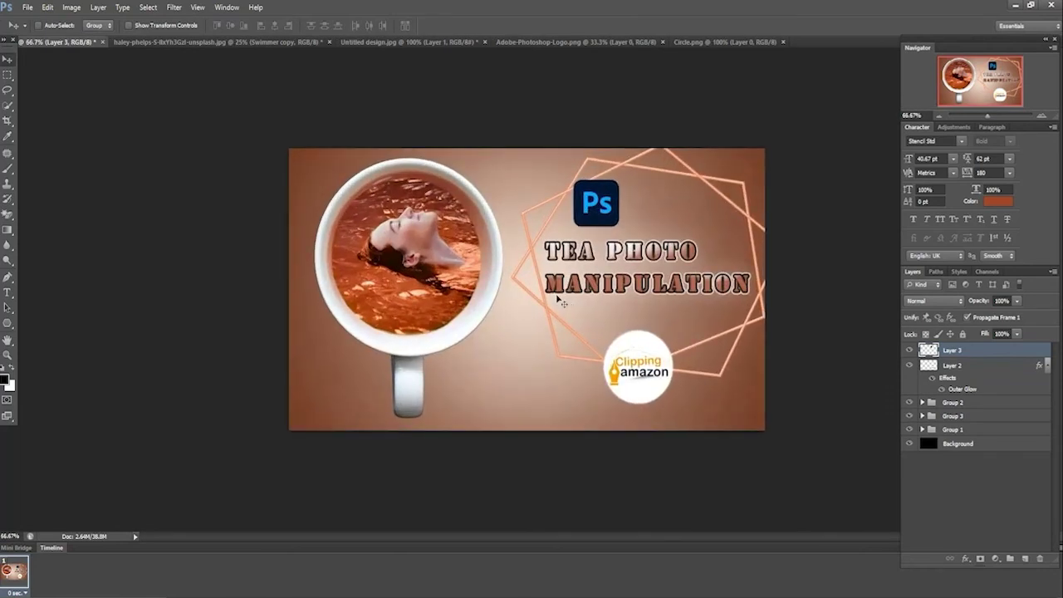
pyautogui.moveTo(601, 200); pyautogui.dragTo(645, 203)
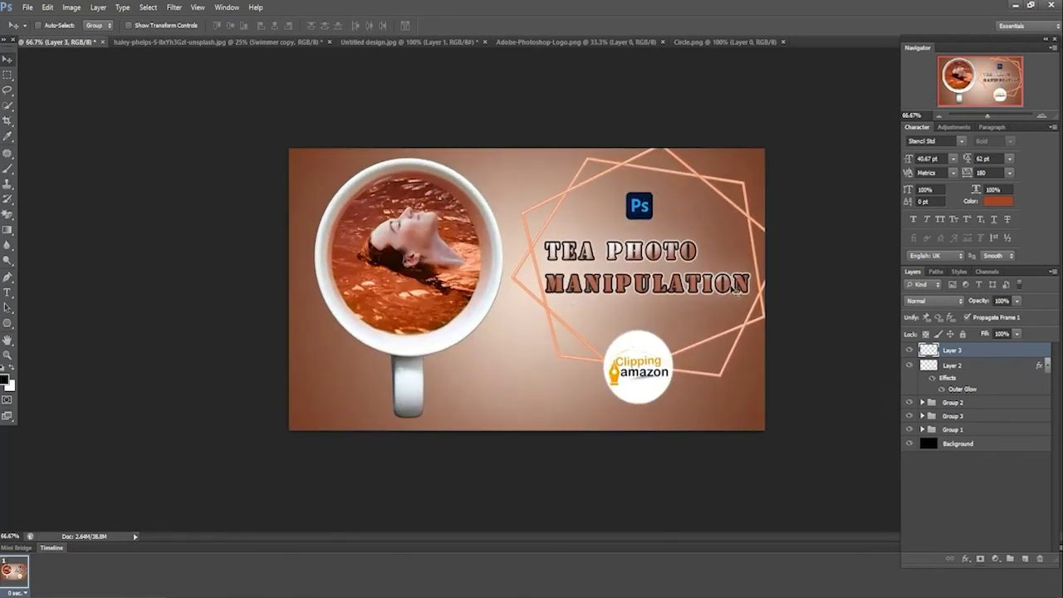